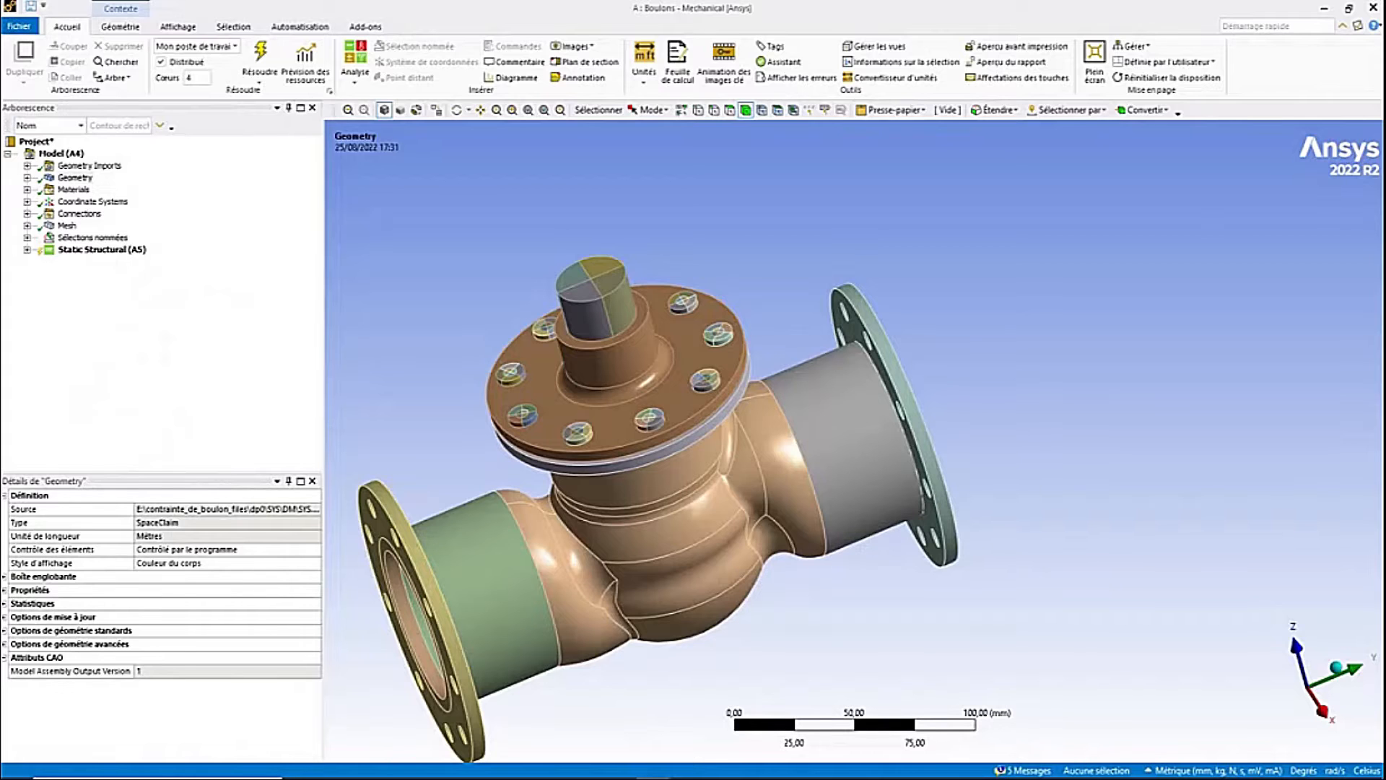
- Expand the Geometry tree and inspect each component, the seal and every bolt body of the valve assembly
middle_drag(758, 433, 823, 210)
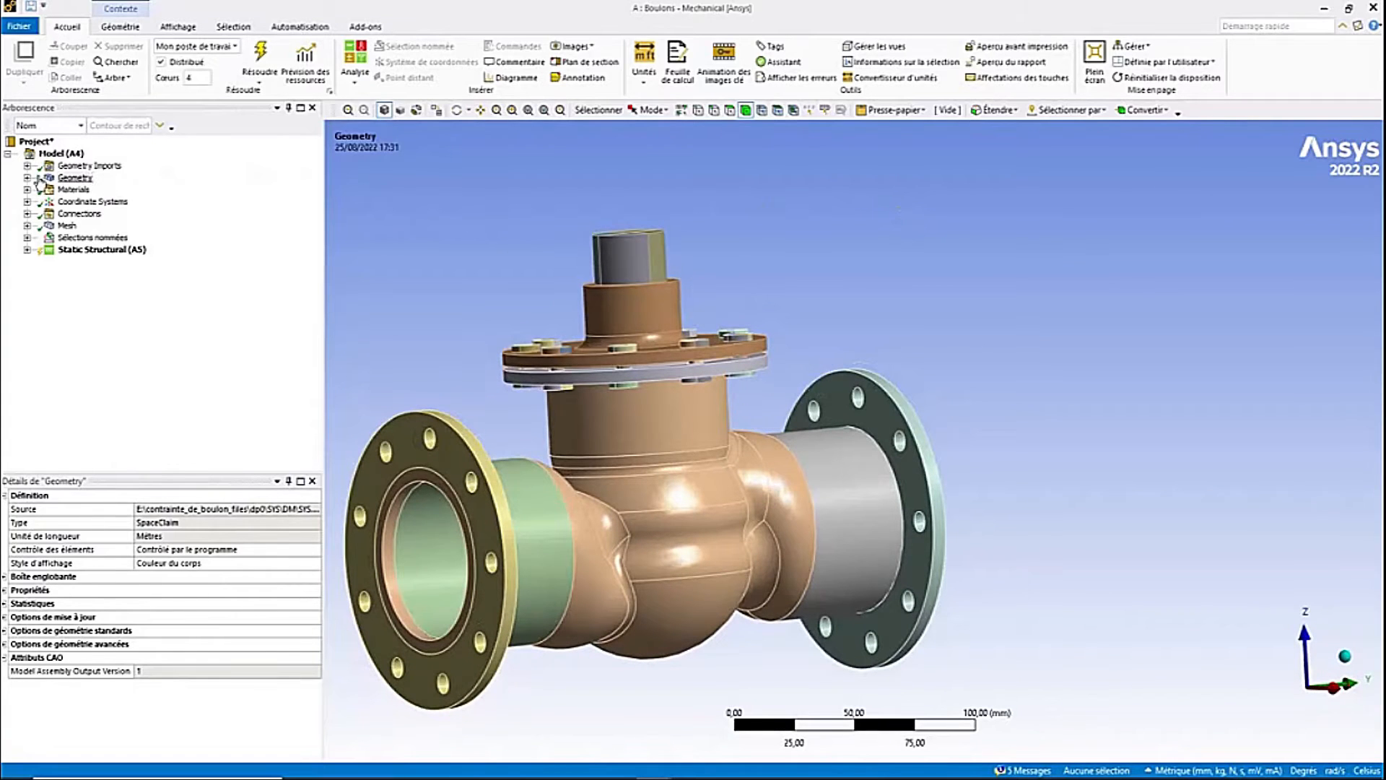
click(27, 178)
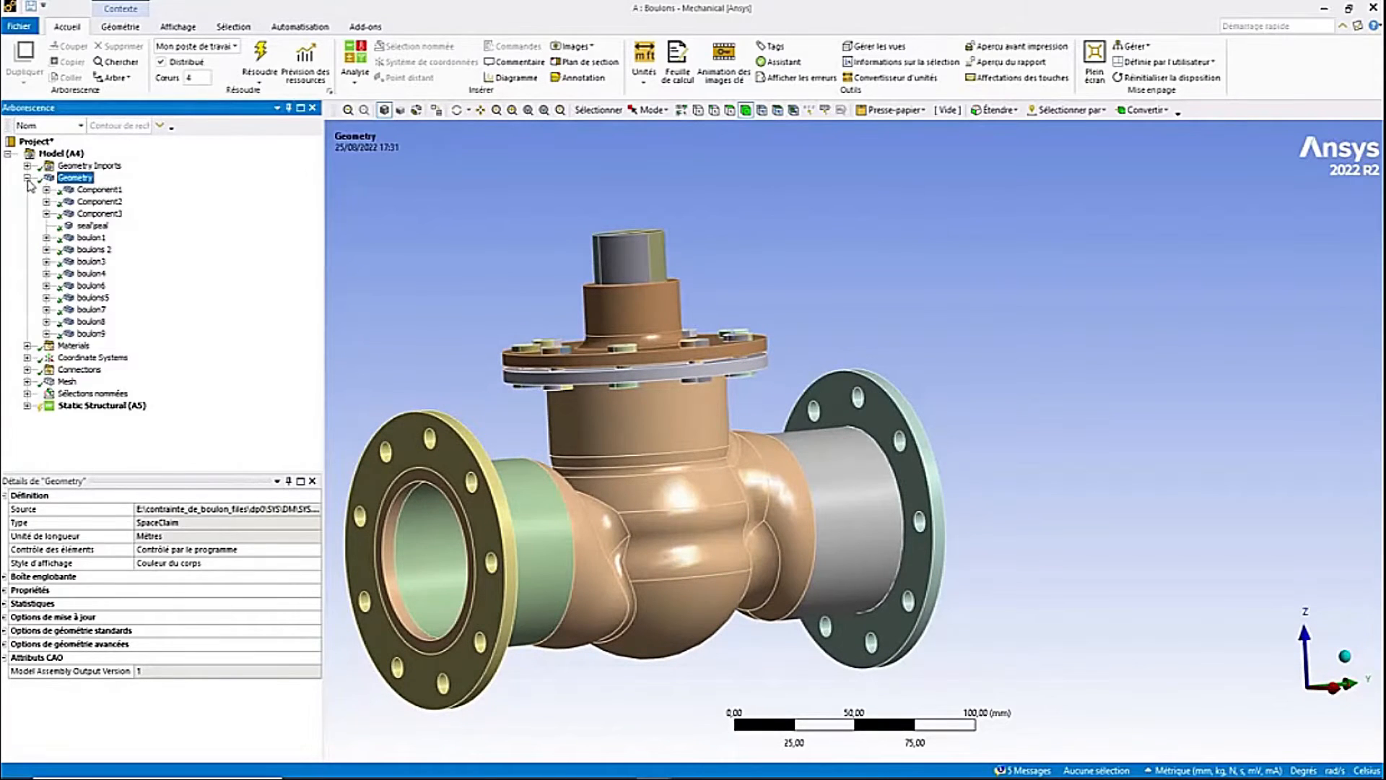
click(98, 189)
click(105, 203)
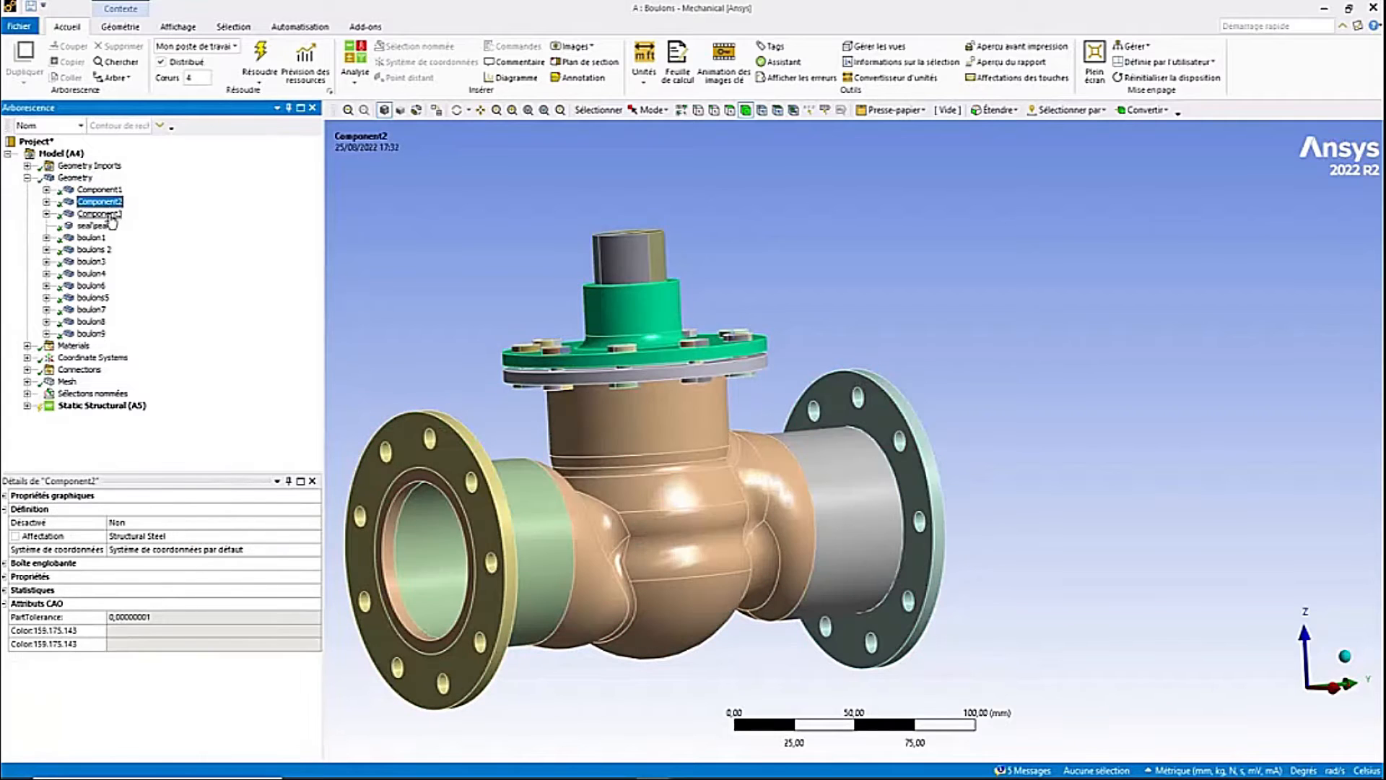
click(108, 213)
click(95, 225)
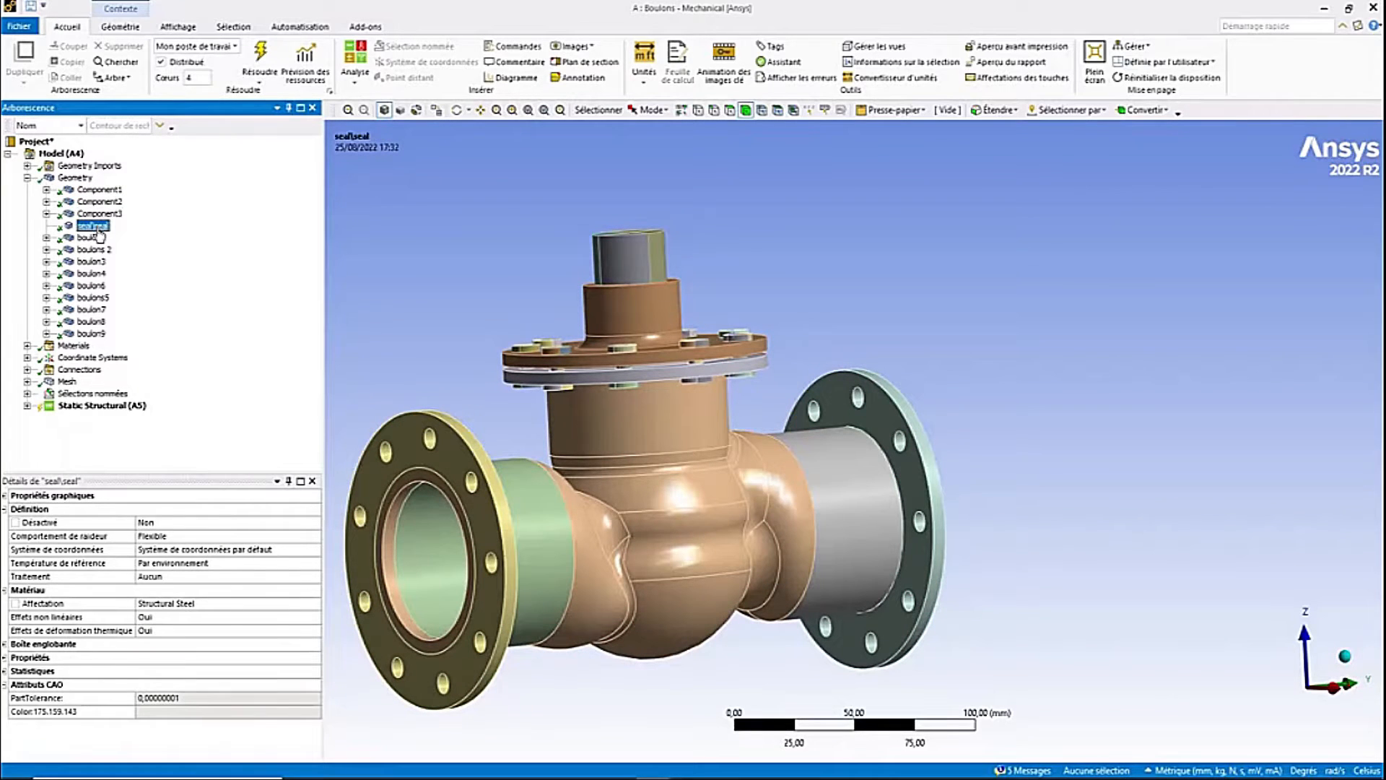
click(92, 239)
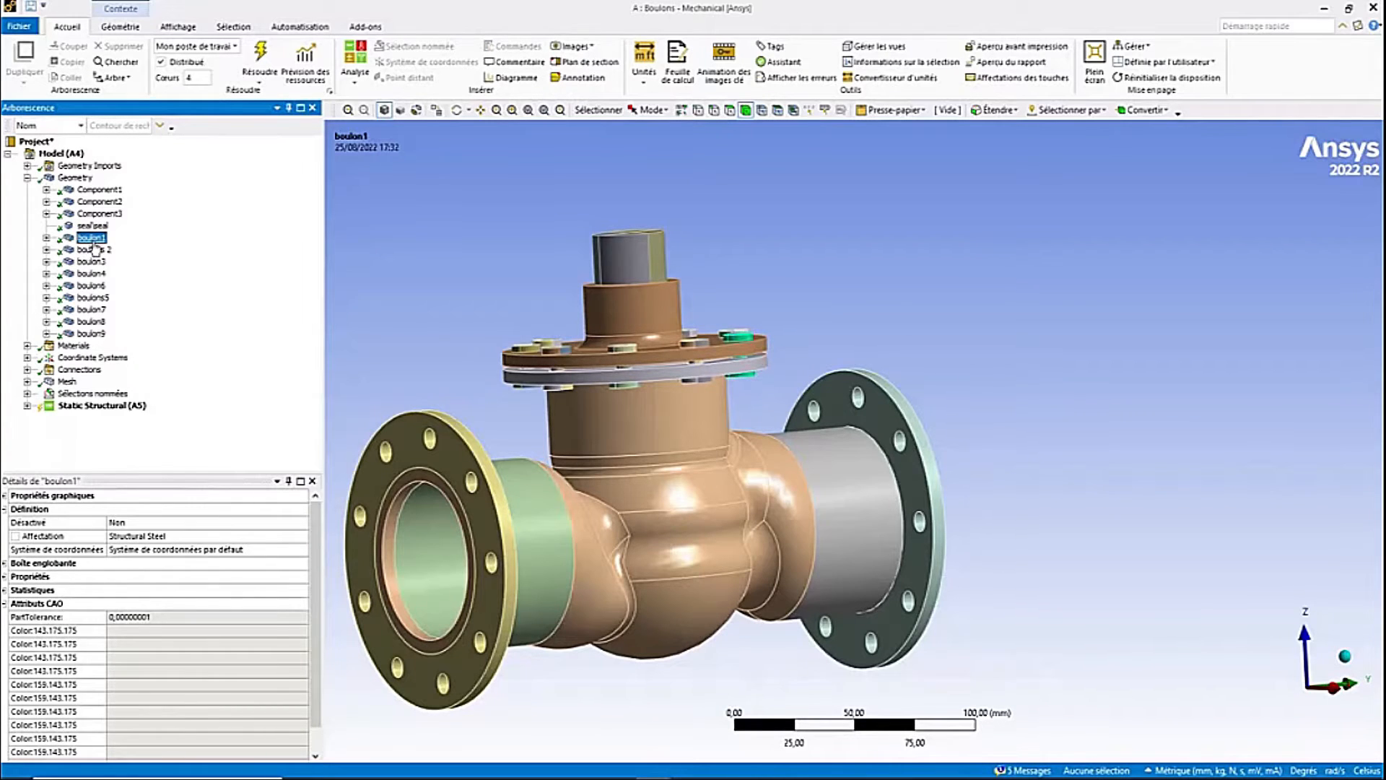
click(92, 249)
click(91, 261)
click(91, 285)
click(93, 298)
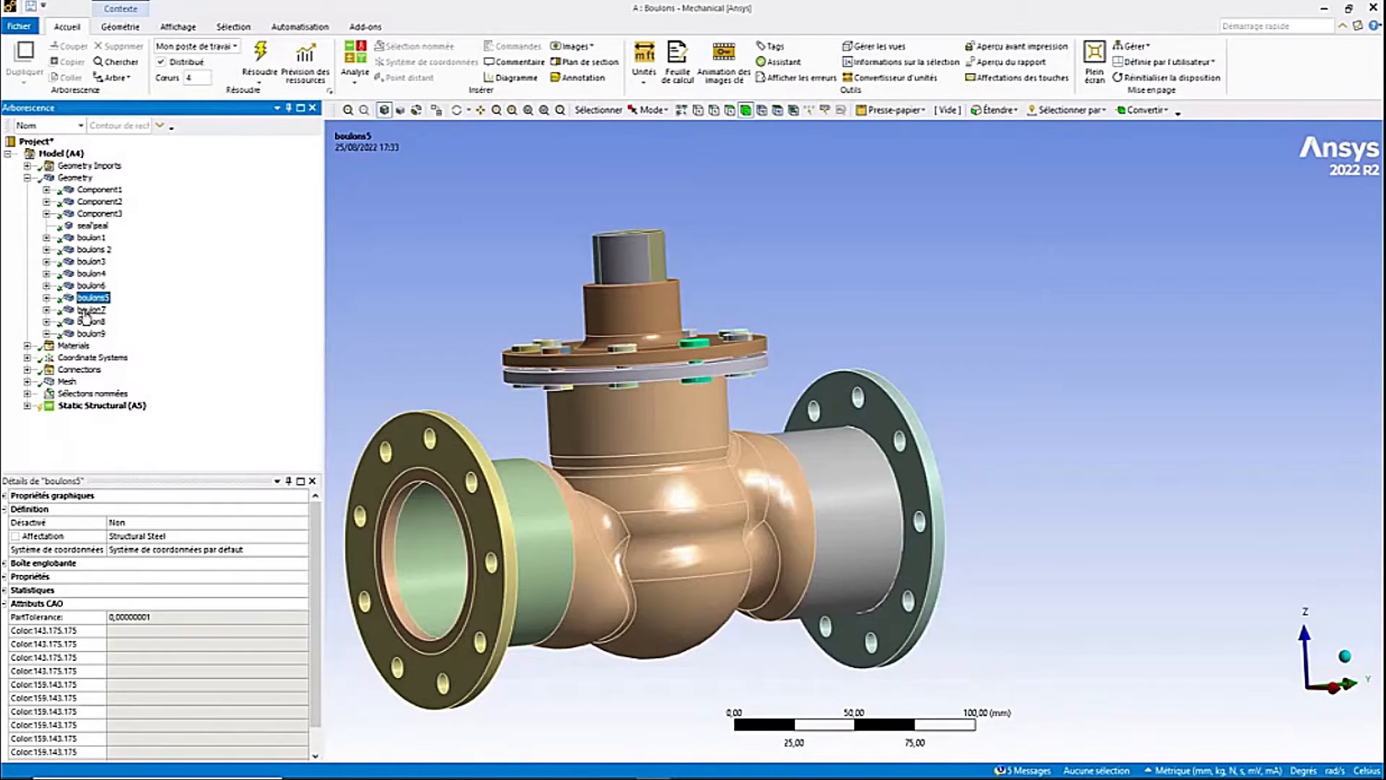
click(89, 309)
click(90, 321)
click(91, 333)
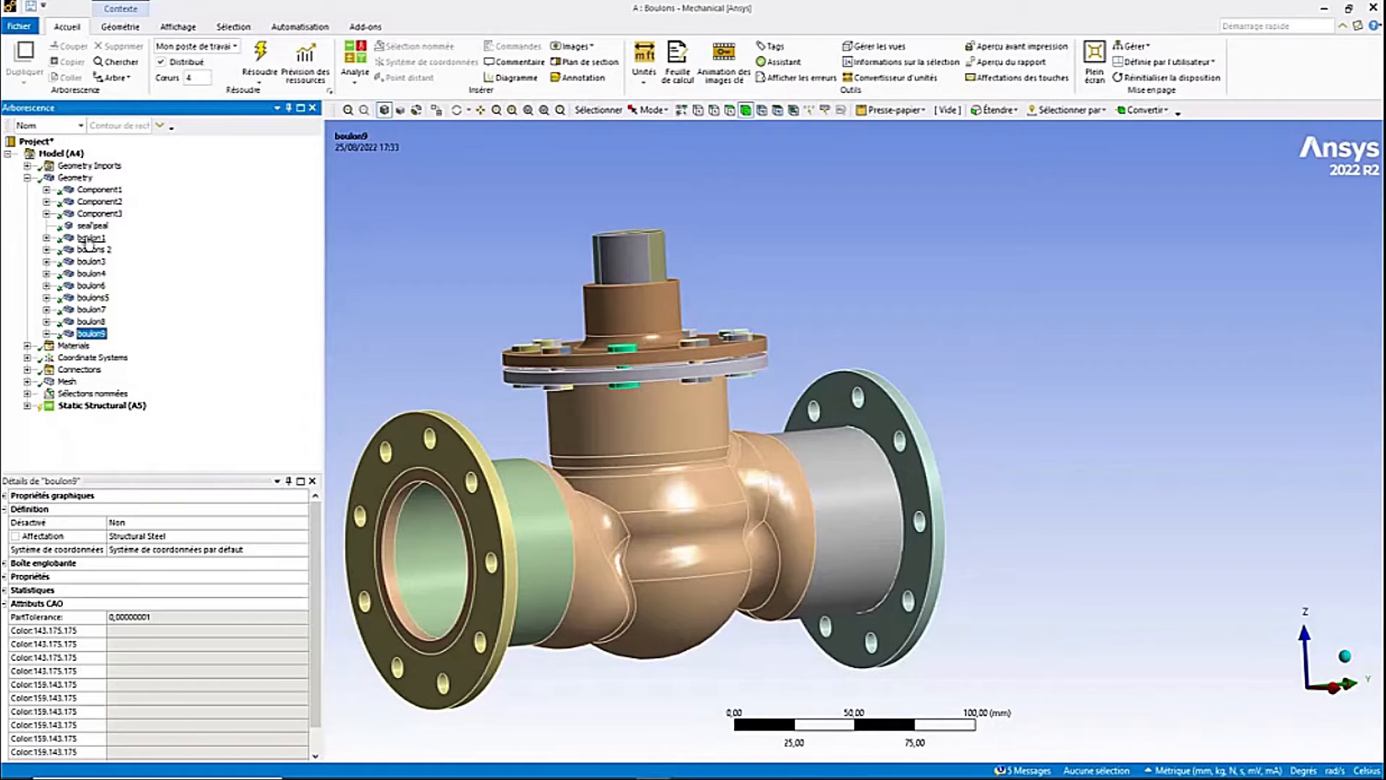
- Hide all bodies except boulon1
click(86, 241)
right_click(87, 241)
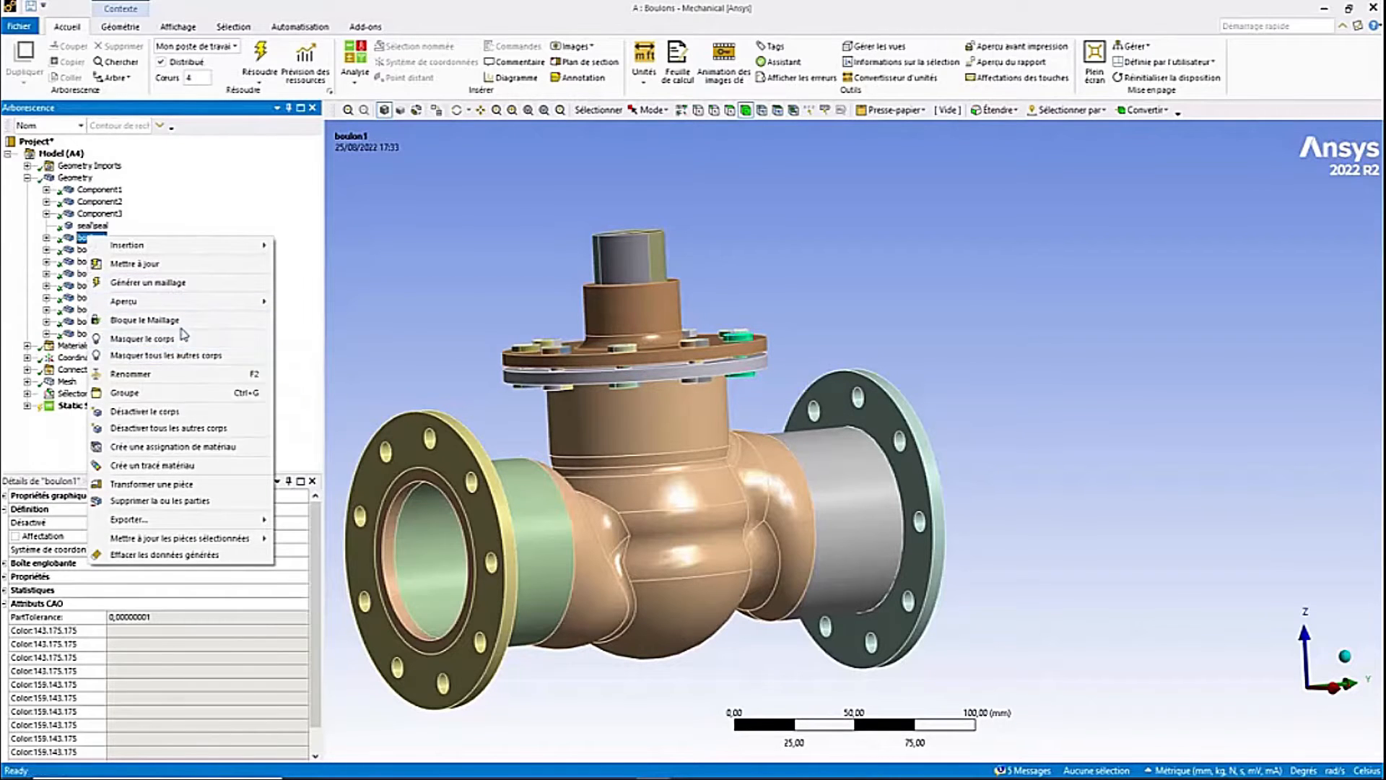
click(181, 356)
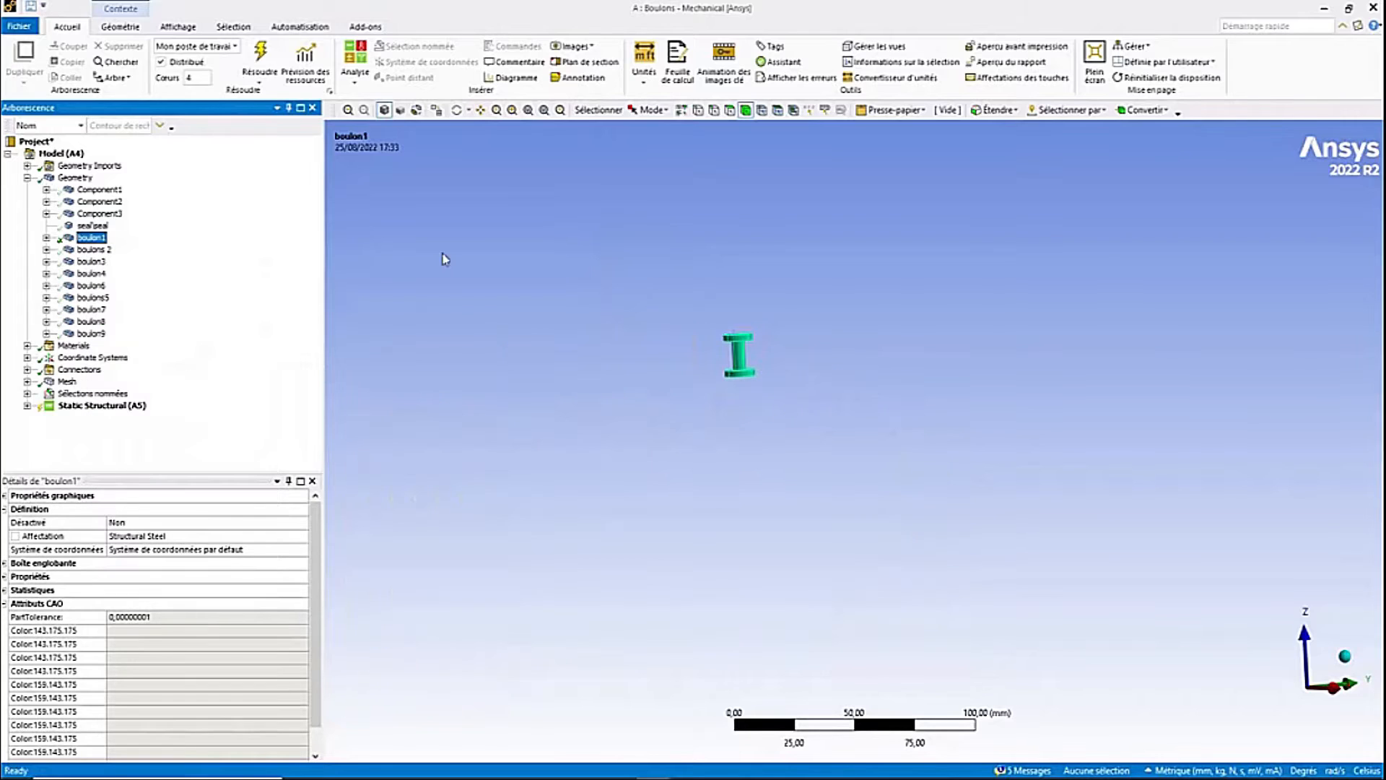
- Insert a bolt pretension (Précontrainte de boulon) load into the Static Structural (A5) analysis
middle_drag(573, 340, 707, 392)
click(91, 237)
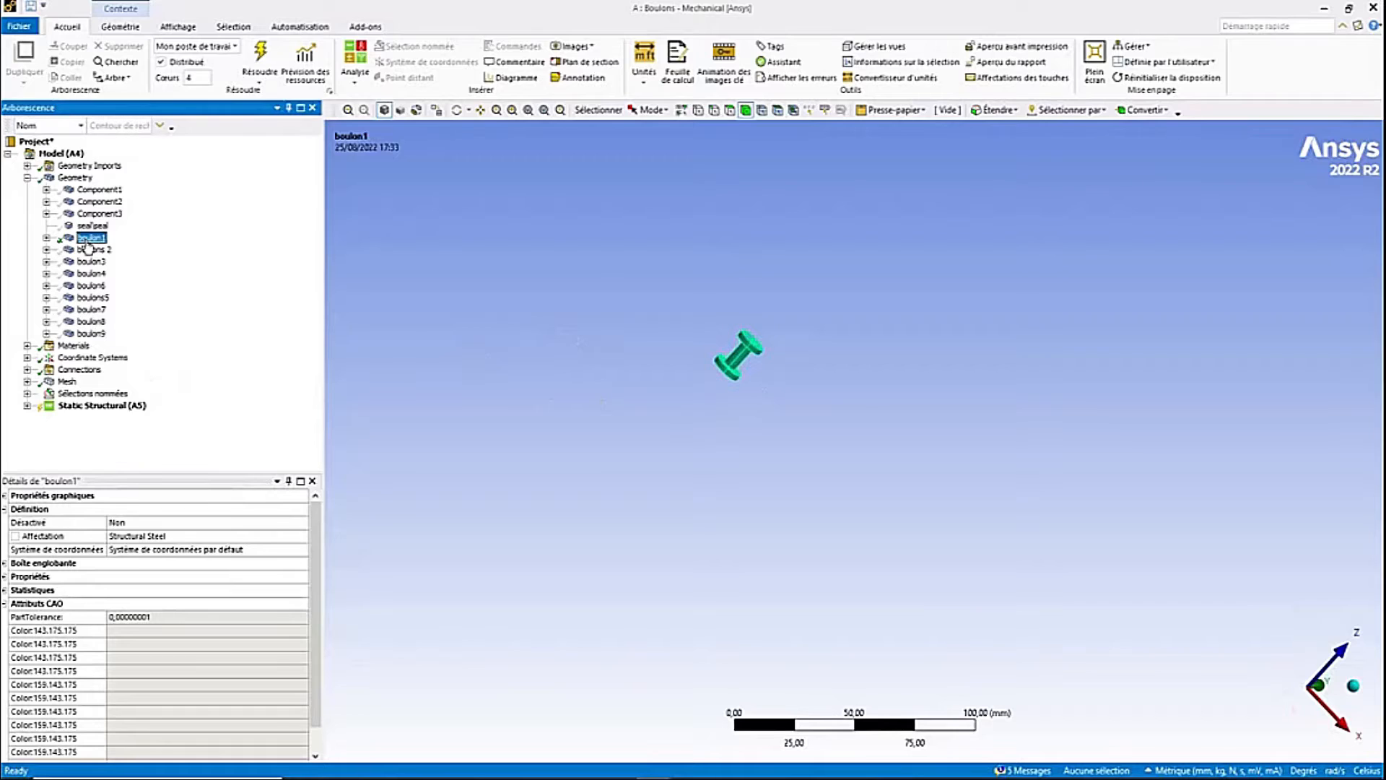
click(27, 177)
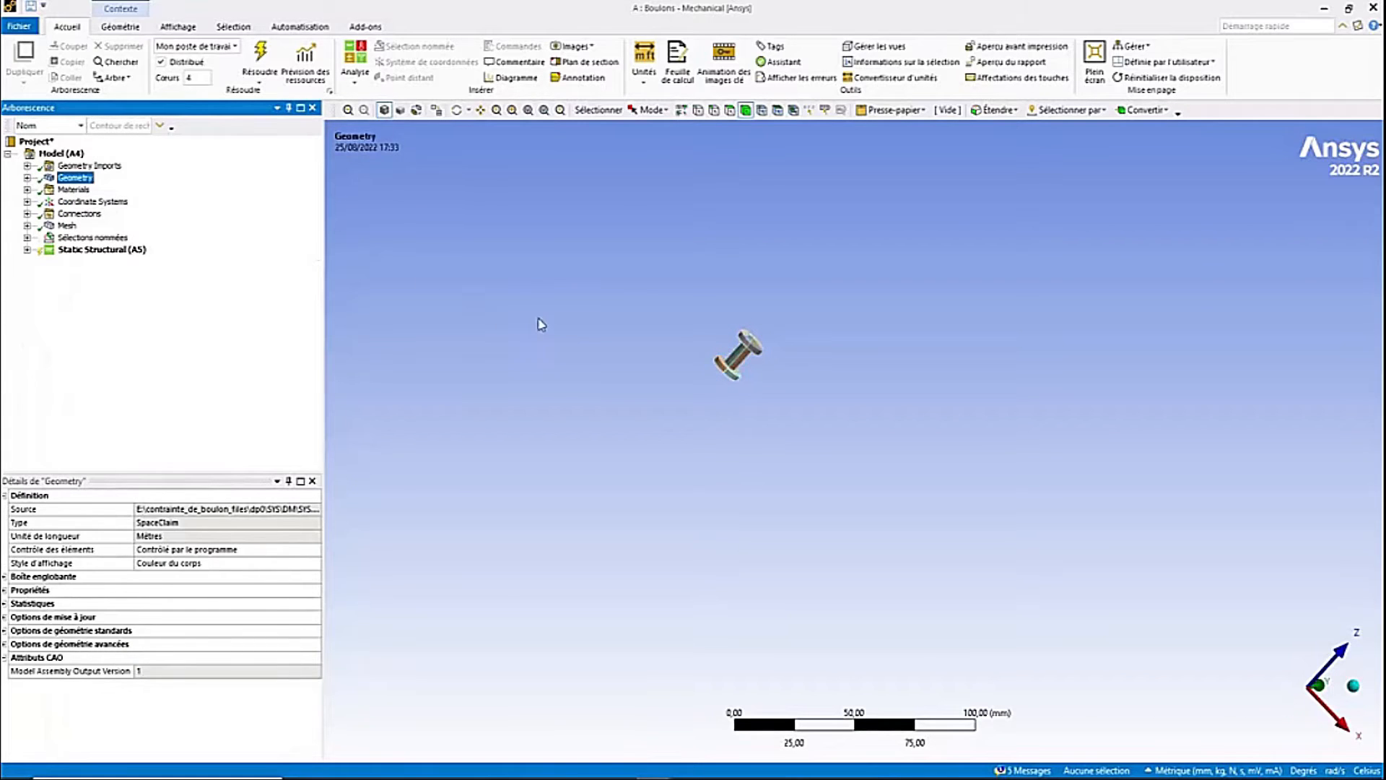
scroll(542, 307, up, 7)
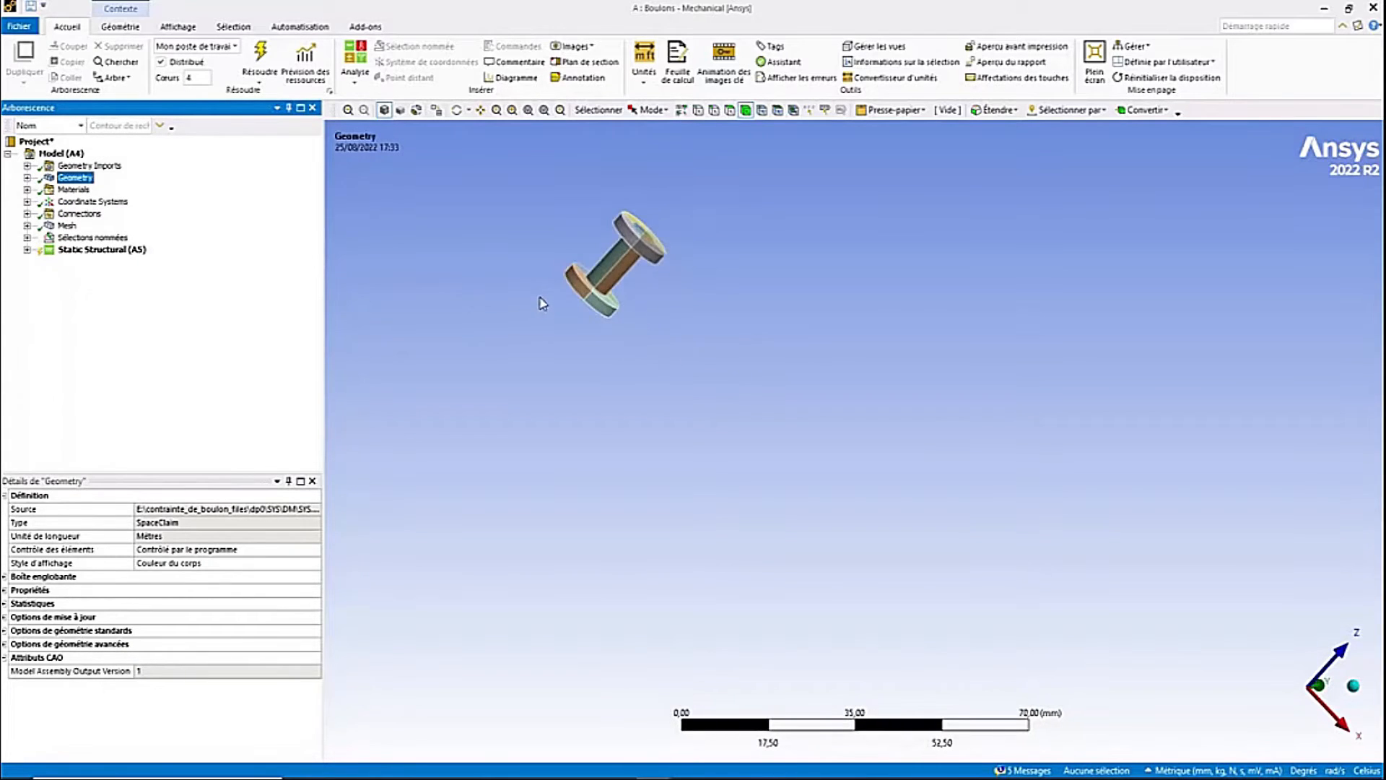
ctrl+middle_drag(542, 303, 490, 322)
scroll(483, 419, up, 2)
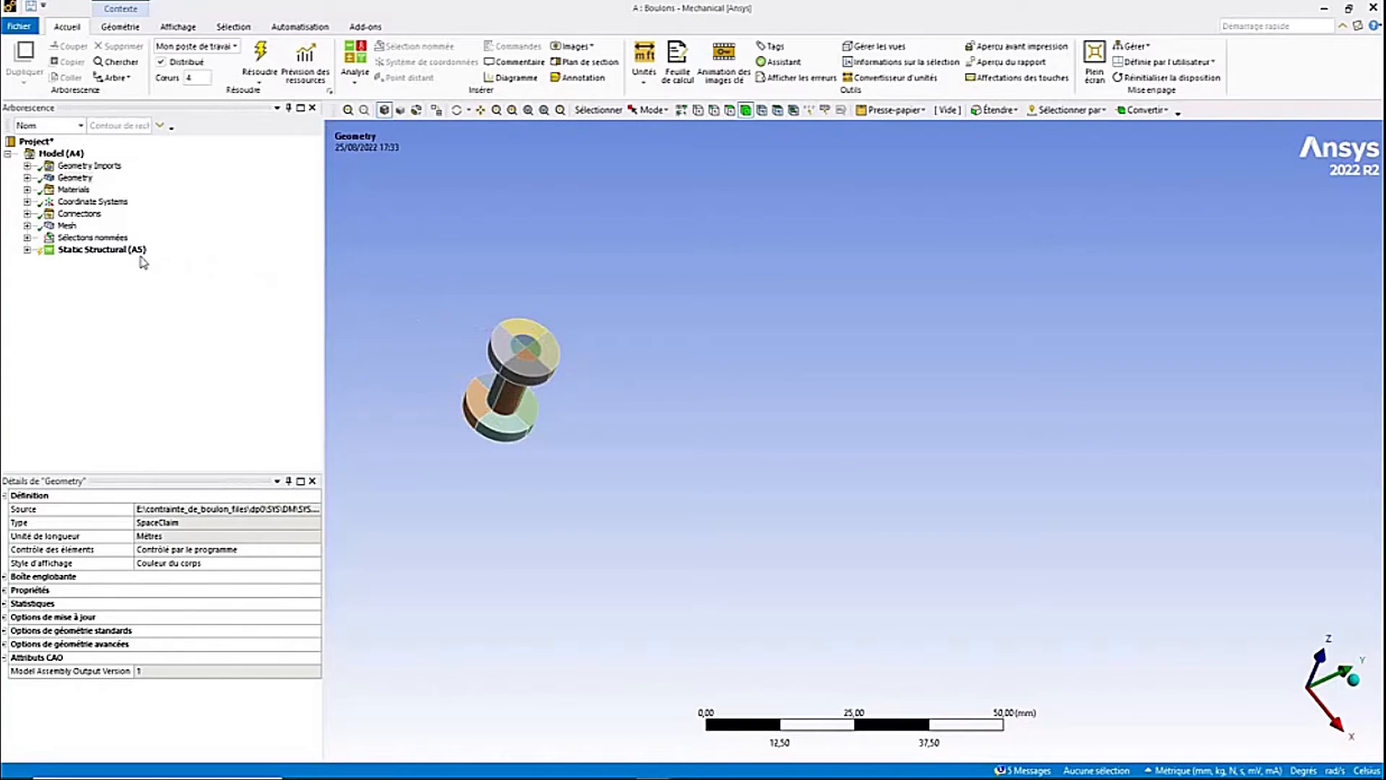
right_click(104, 254)
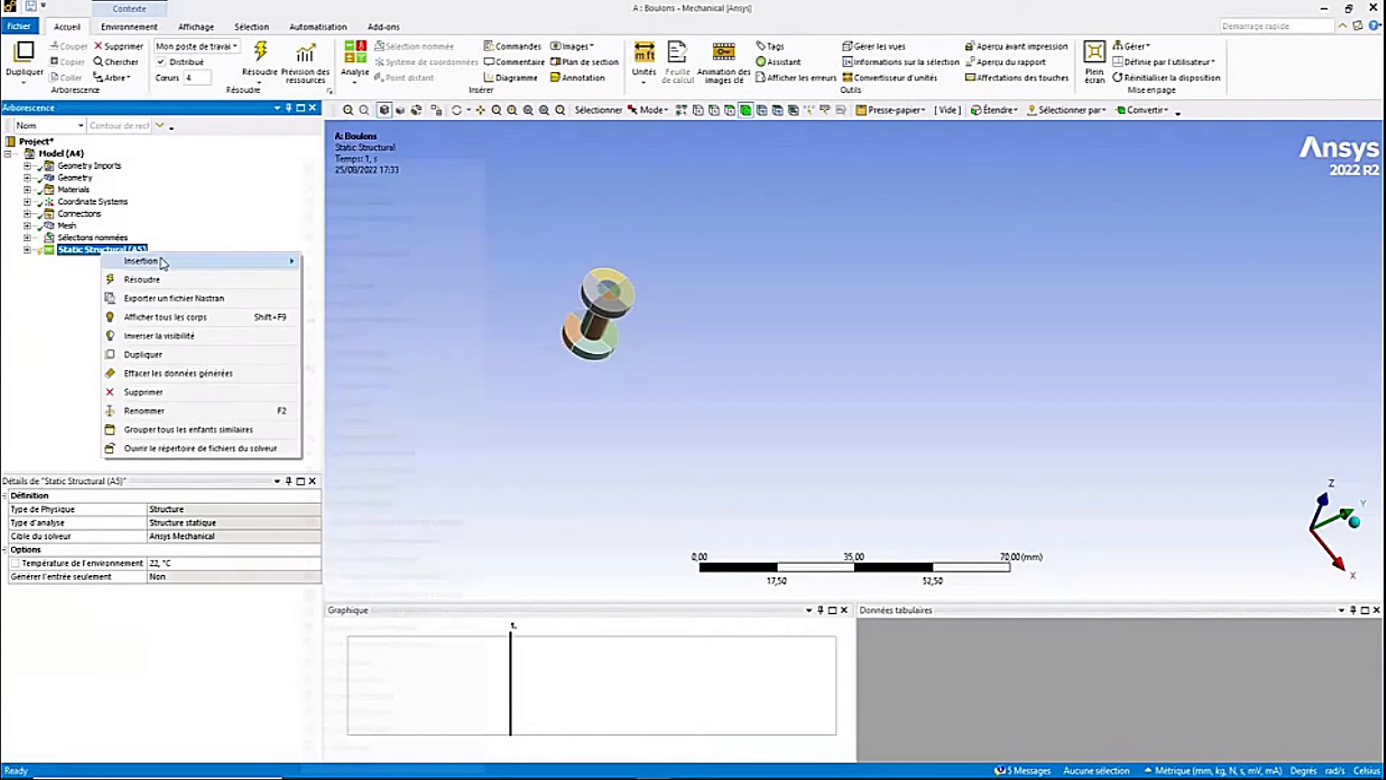
mouse_move(246, 266)
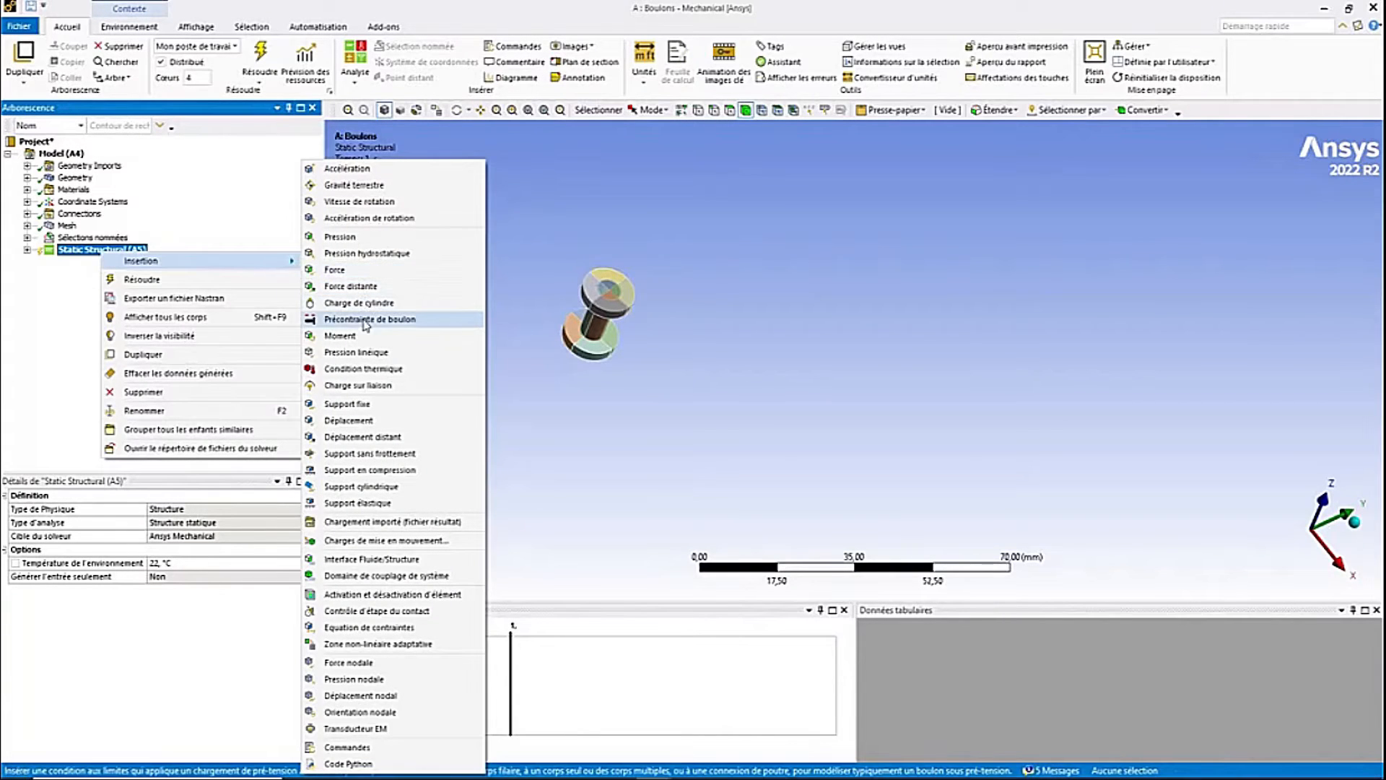
click(364, 324)
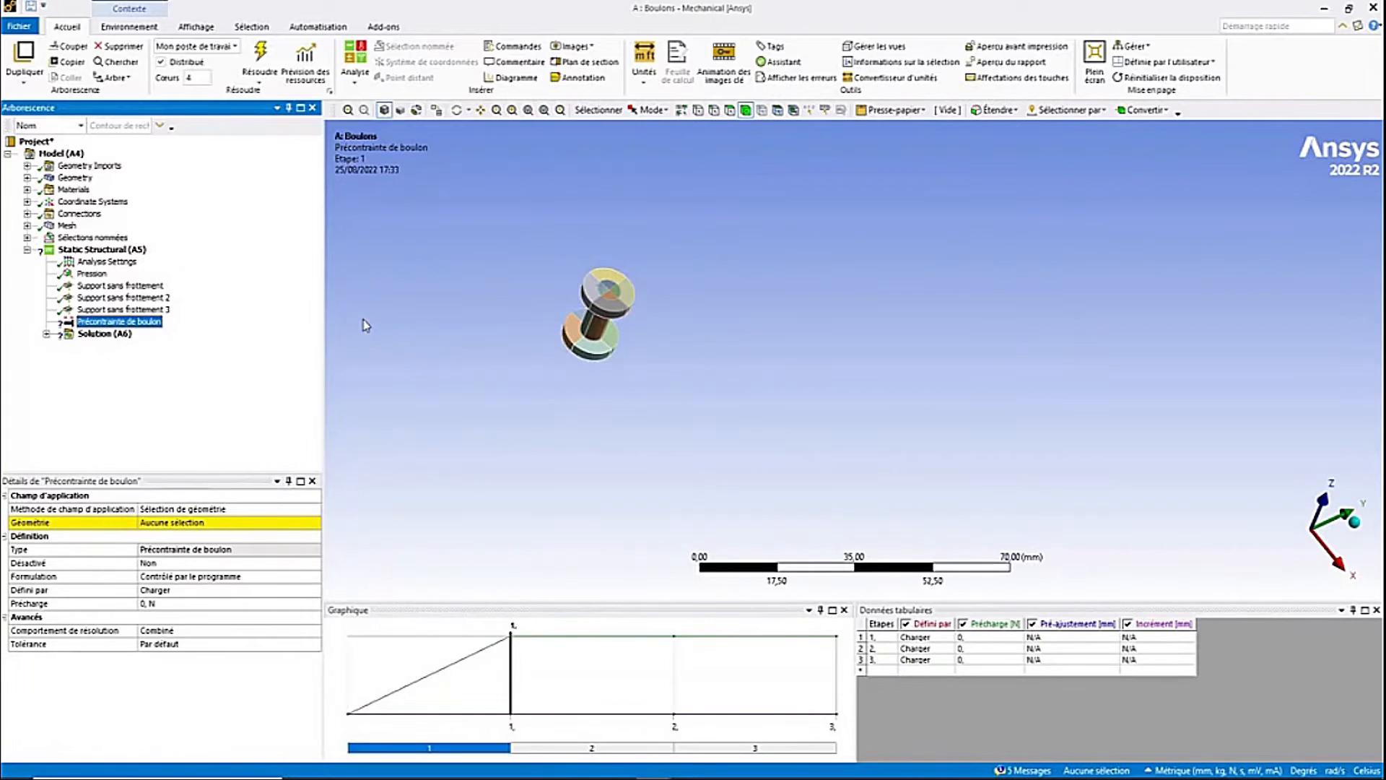
- Select the four bodies of the isolated bolt and apply them as the pretension's geometry
middle_drag(499, 282, 570, 285)
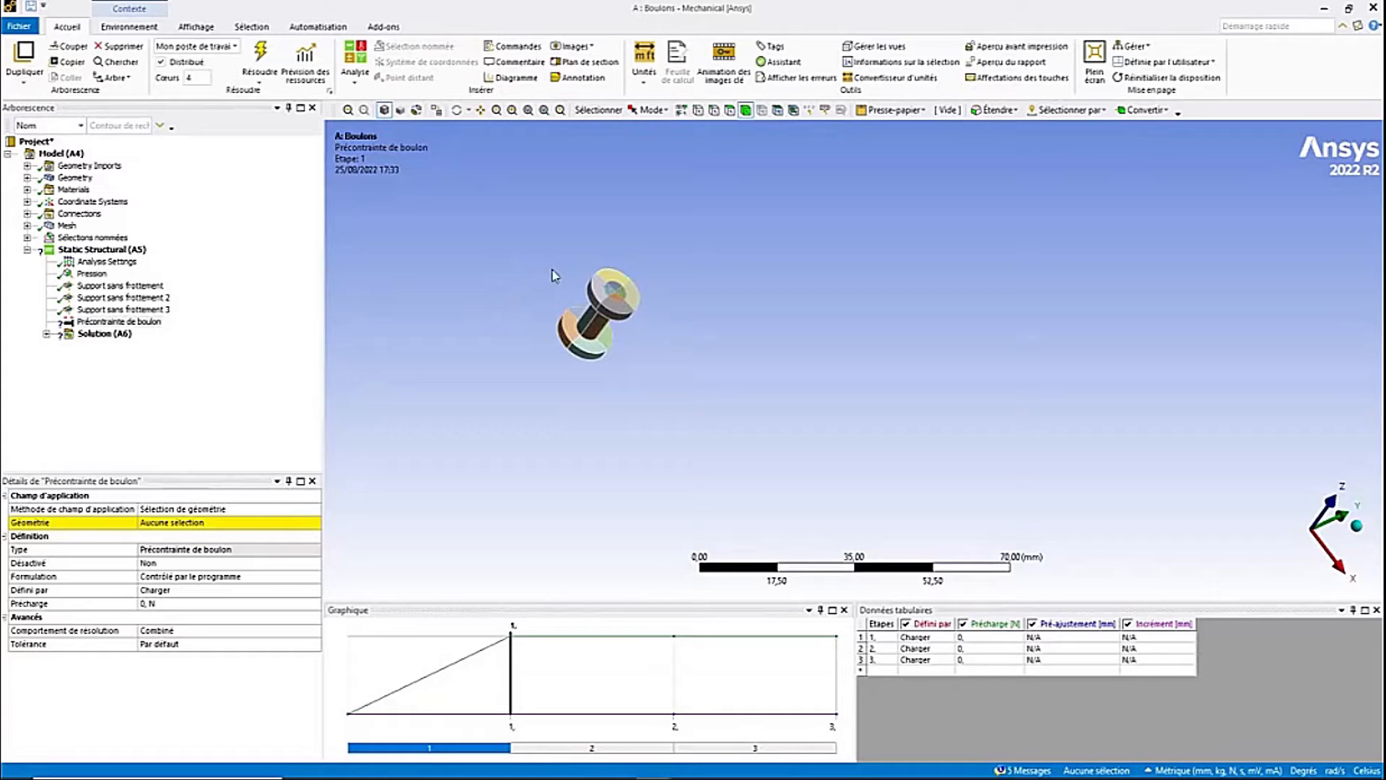
click(613, 289)
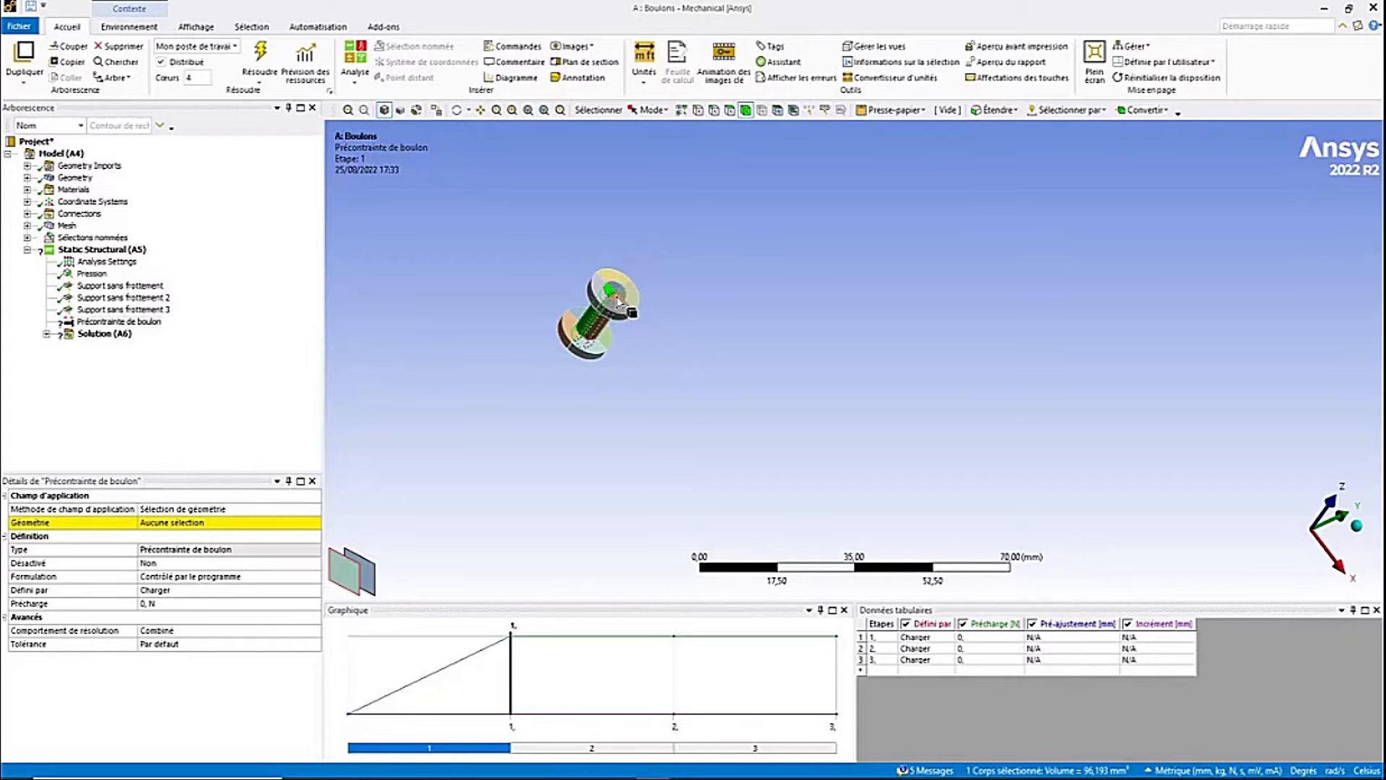
ctrl+click(617, 298)
ctrl+click(615, 289)
ctrl+click(615, 288)
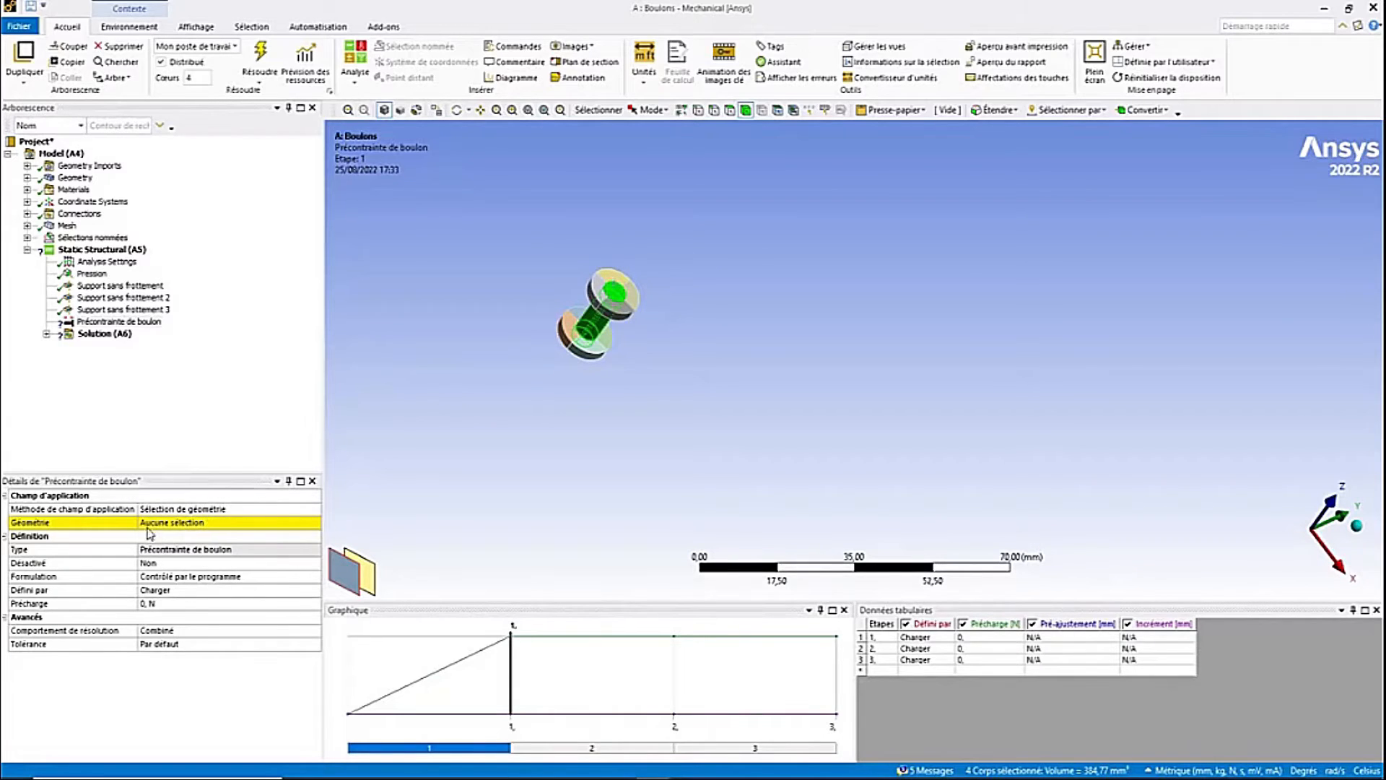
click(194, 530)
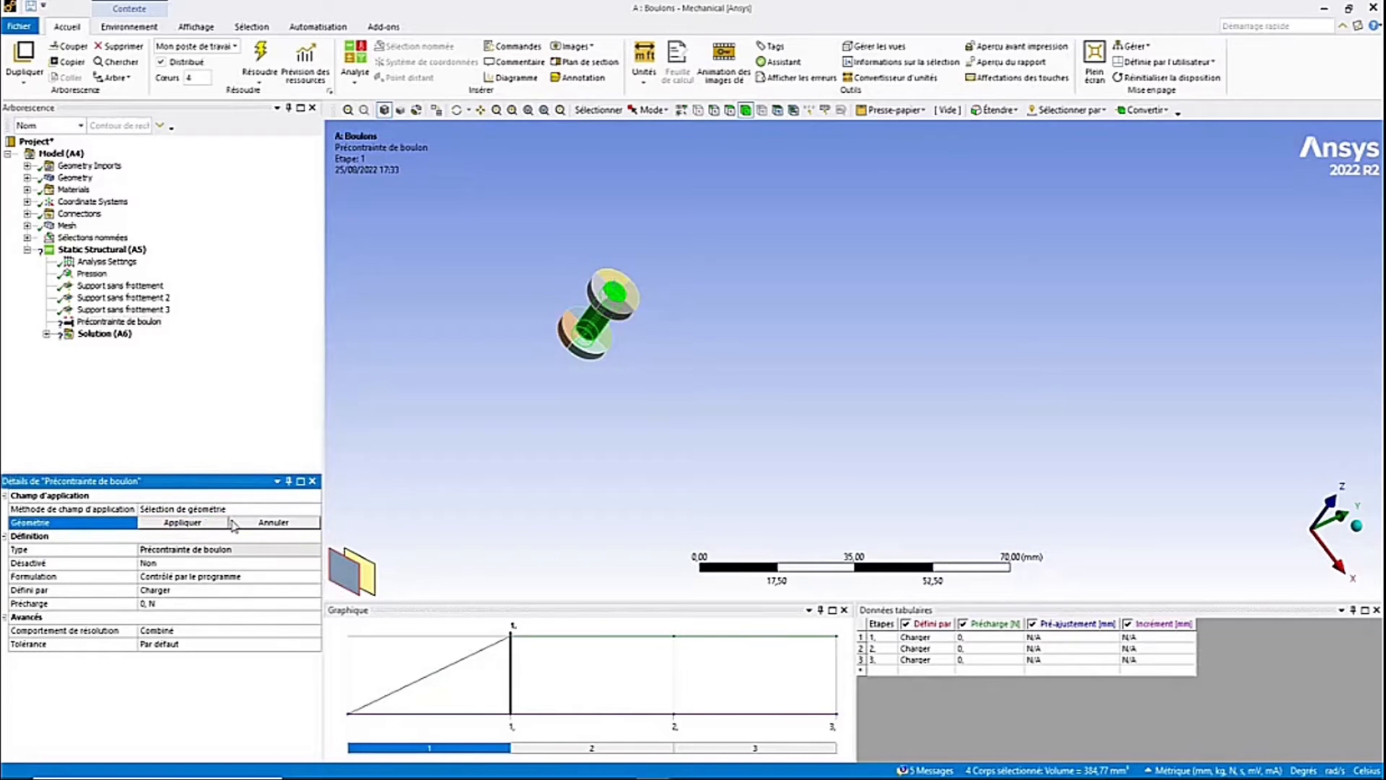
click(195, 528)
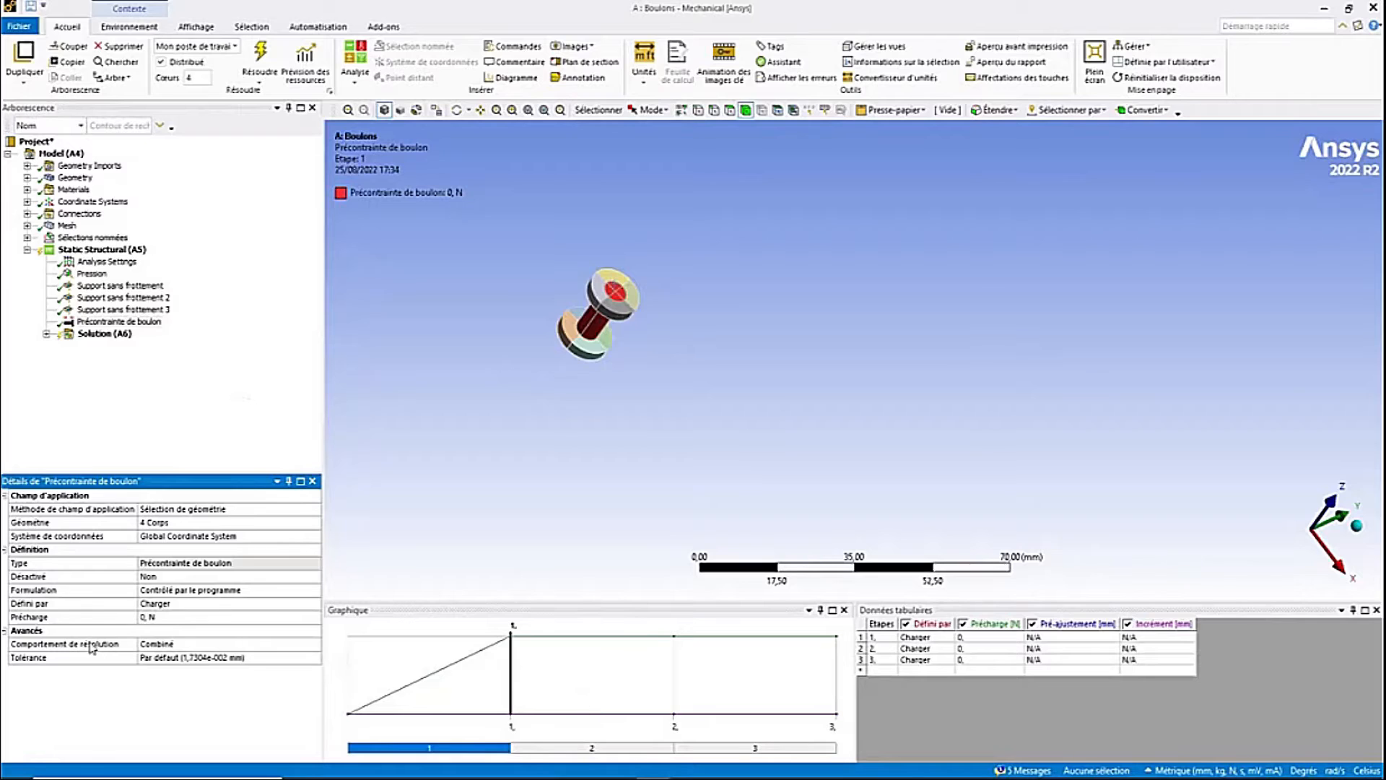
- Set the pretension's coordinate system to Système de coordonnées 8
click(300, 535)
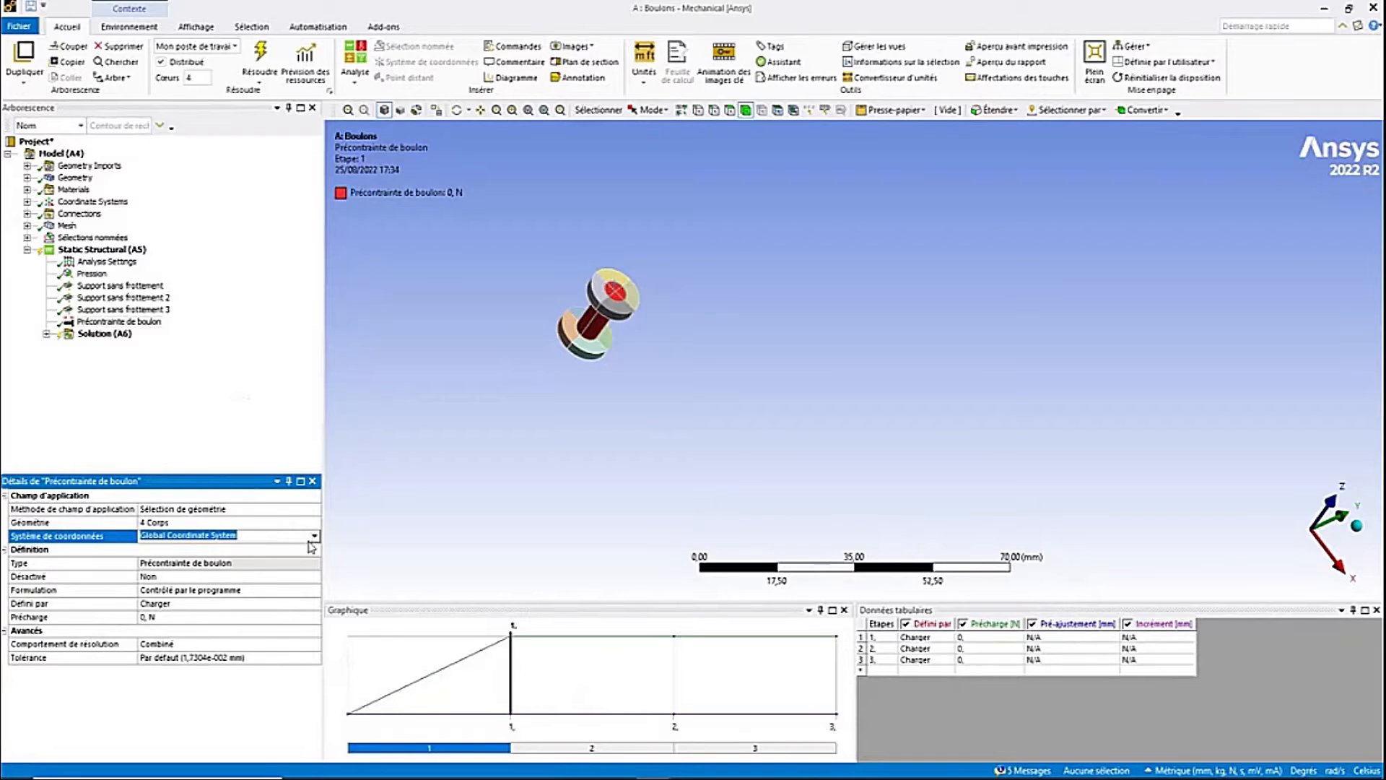
click(314, 535)
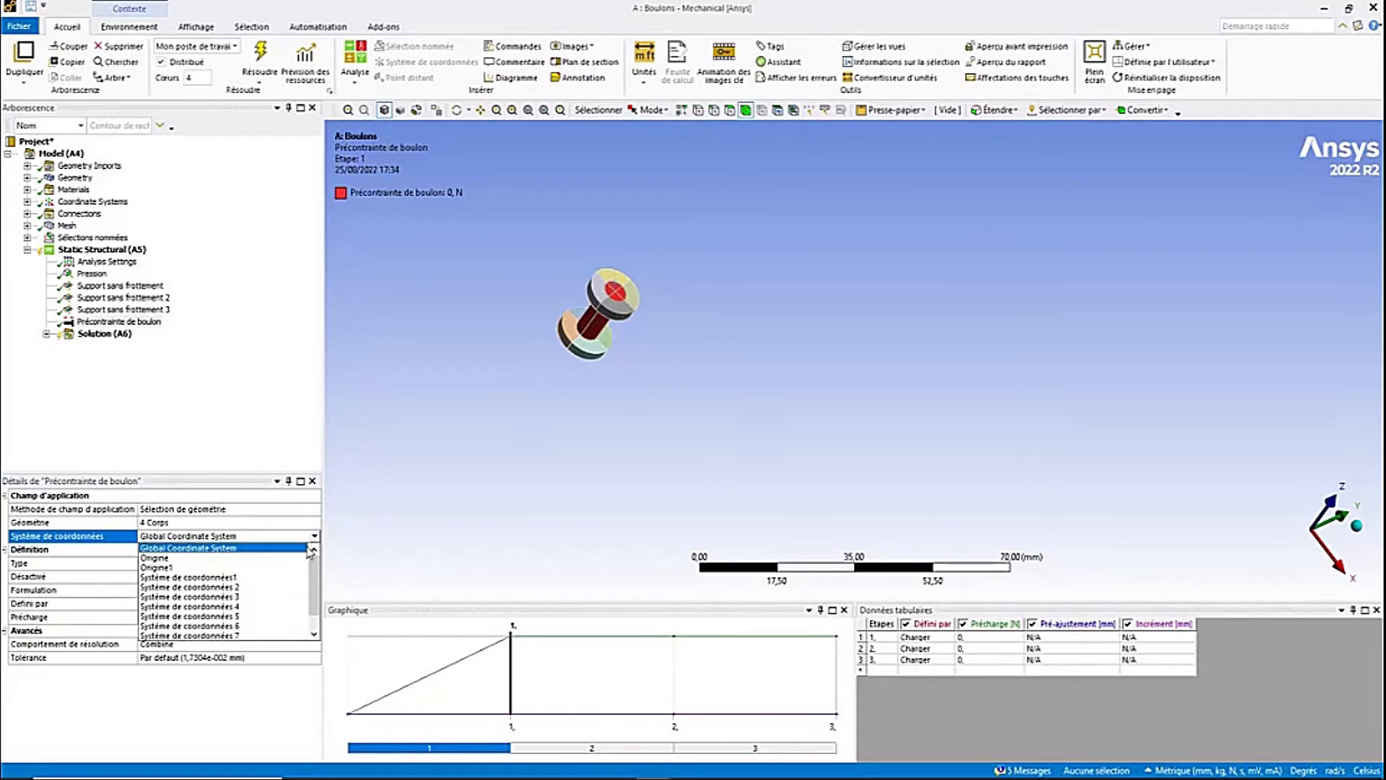
scroll(251, 628, down, 2)
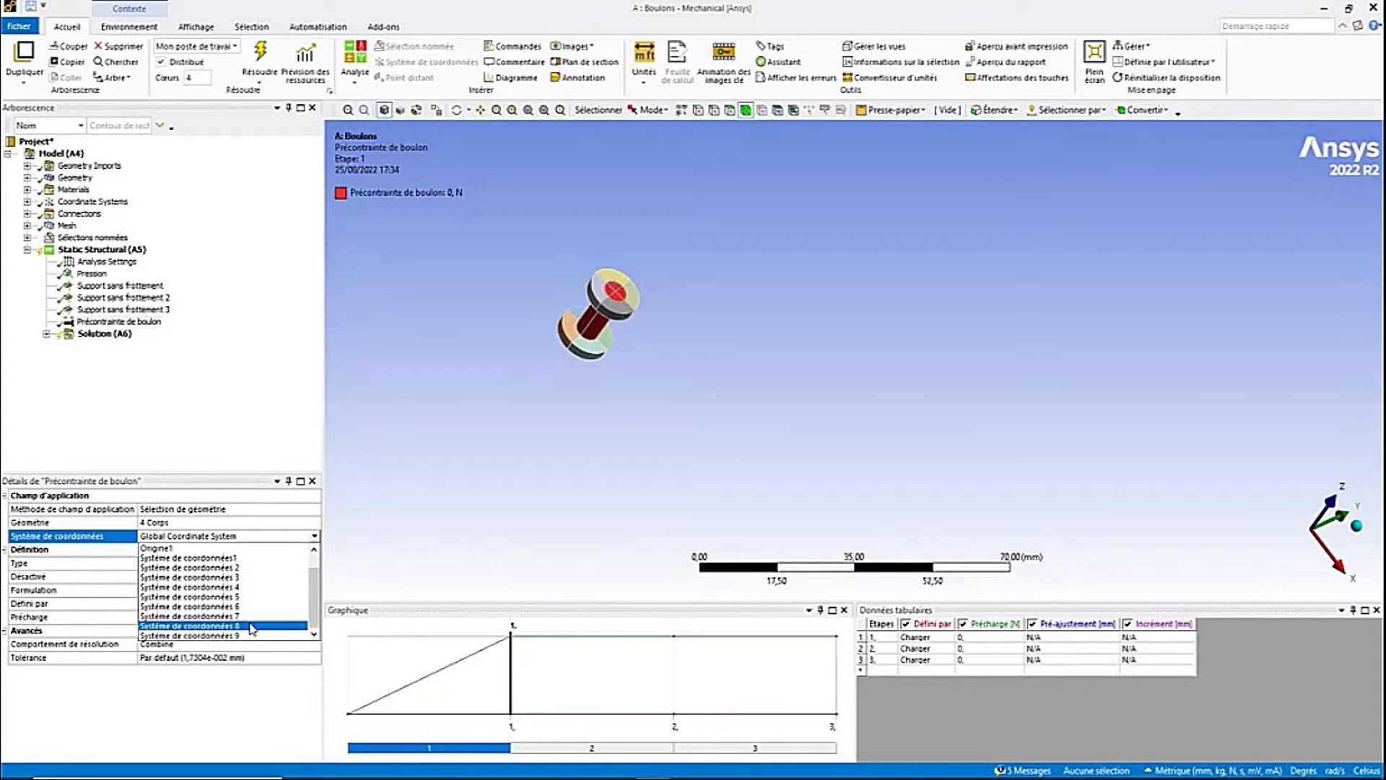
click(251, 627)
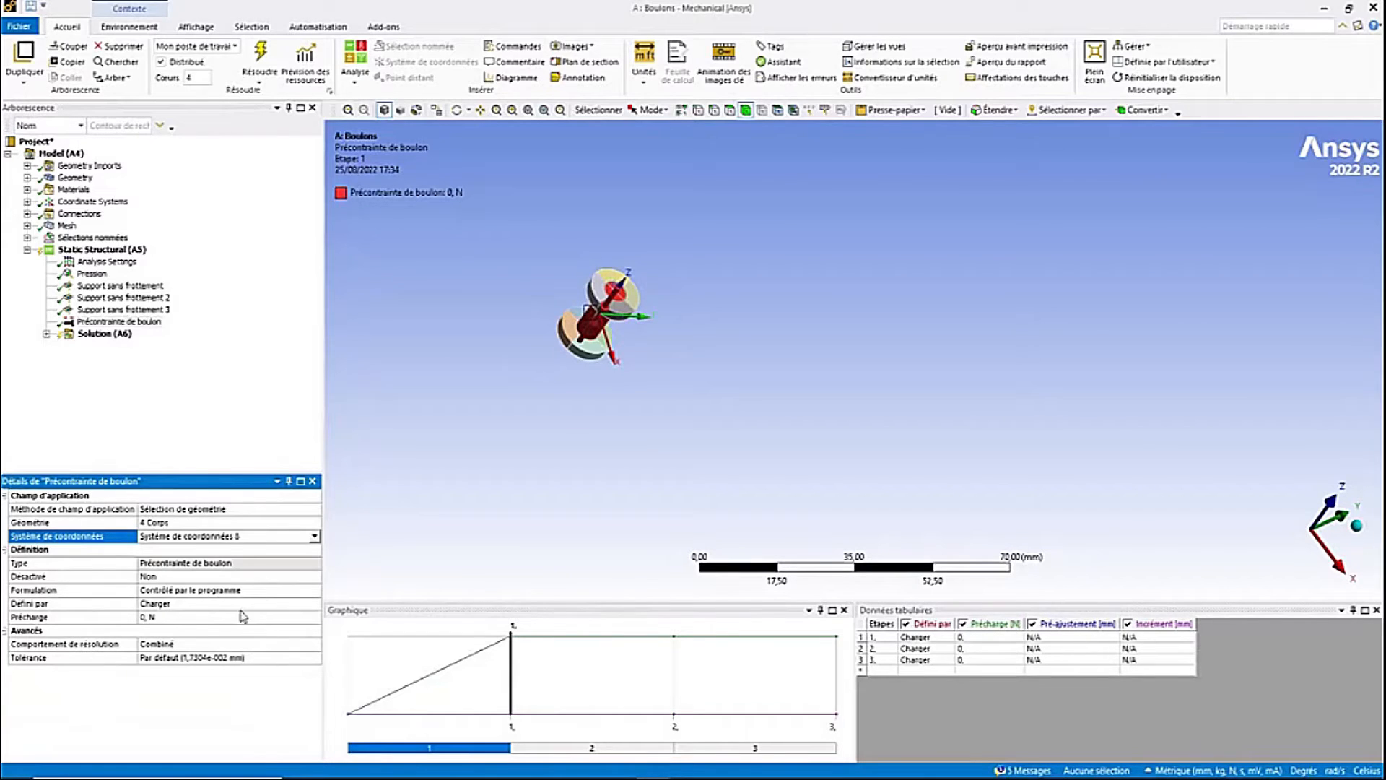
- Set the bolt preload to 66673 N
middle_drag(487, 391, 500, 344)
click(169, 617)
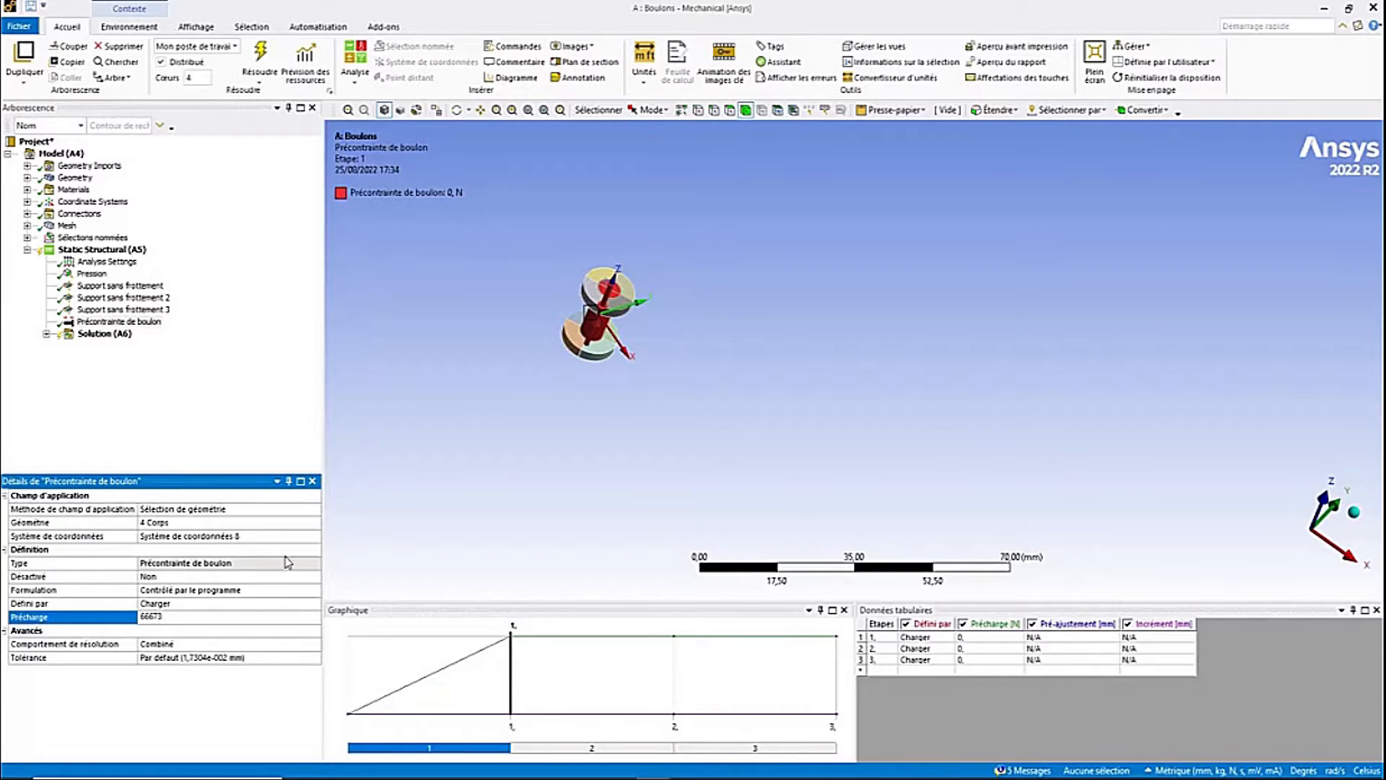
key(Return)
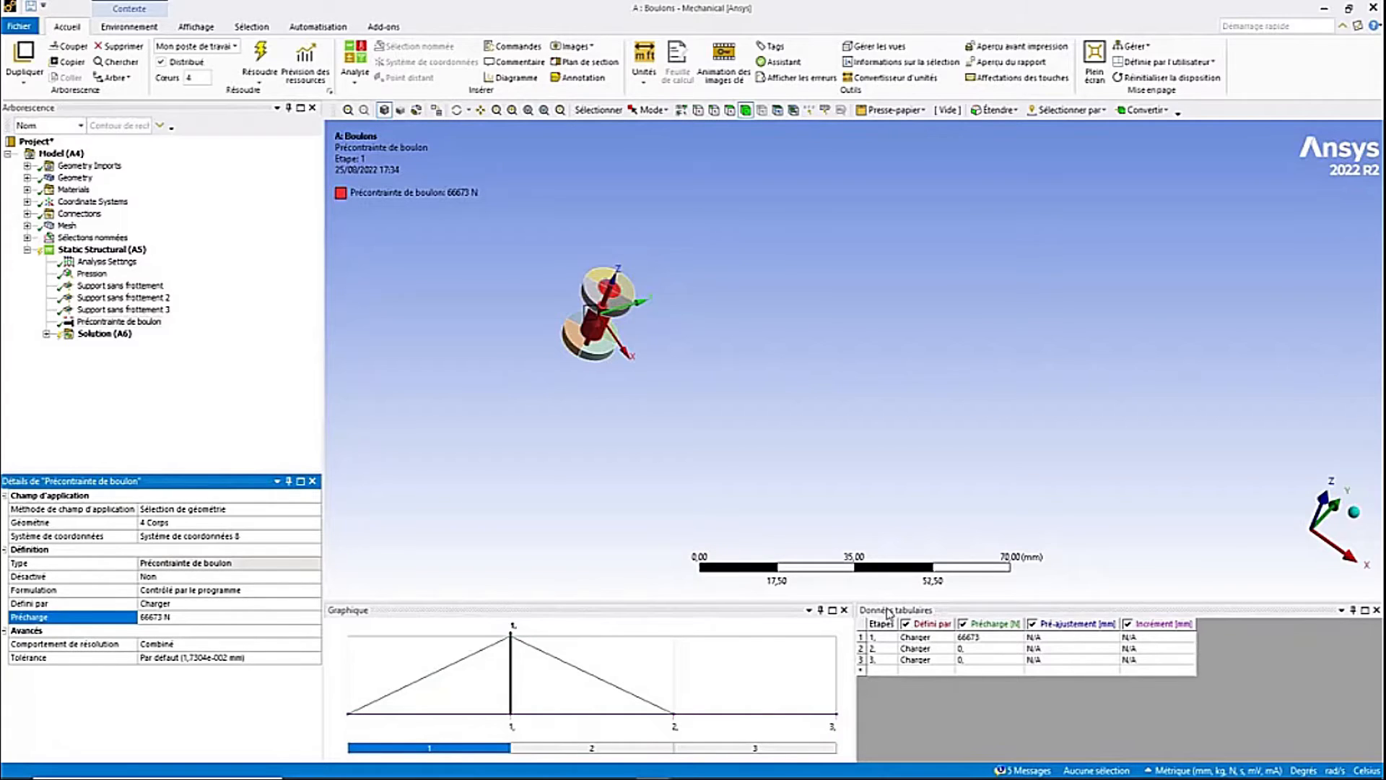
- Define the bolt pretension as Verrouiller for load steps 2 and 3 in the tabular data
click(937, 638)
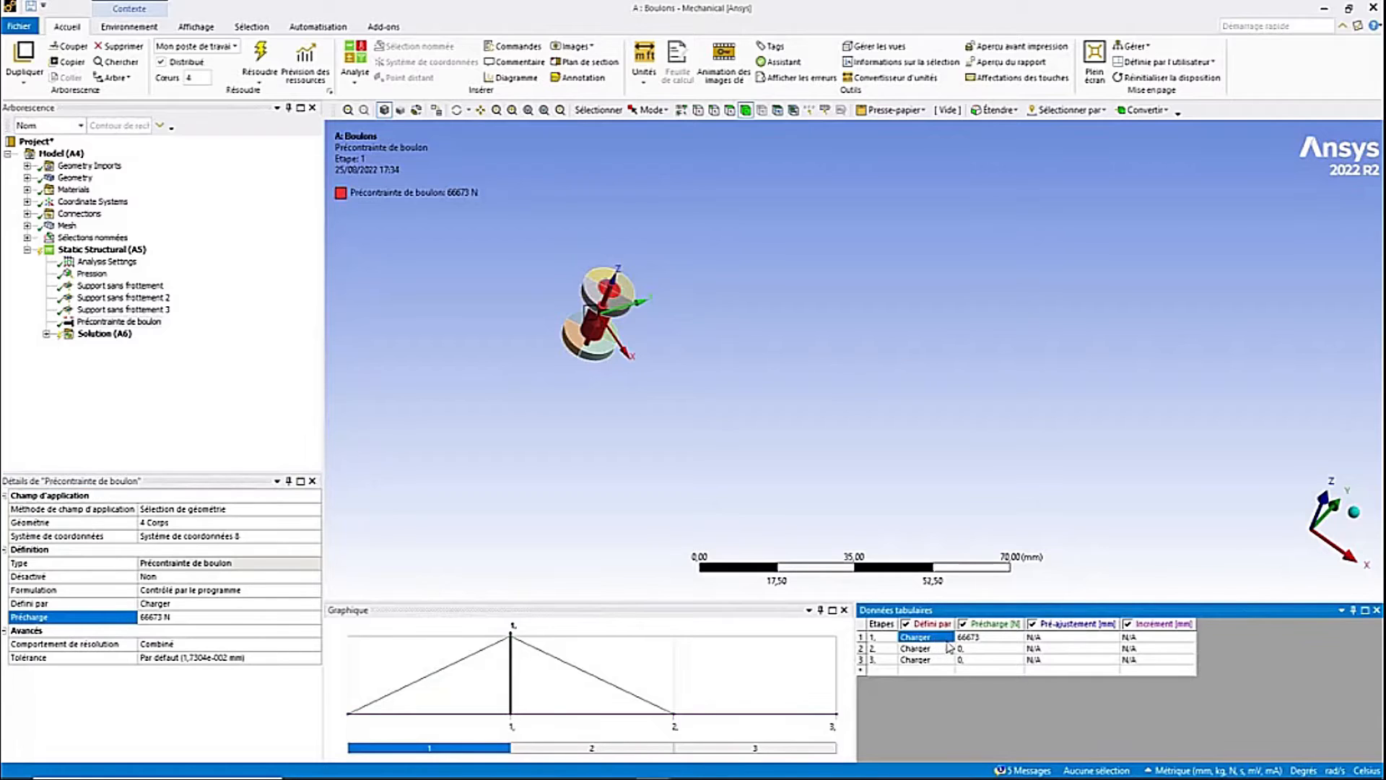
click(948, 640)
click(948, 639)
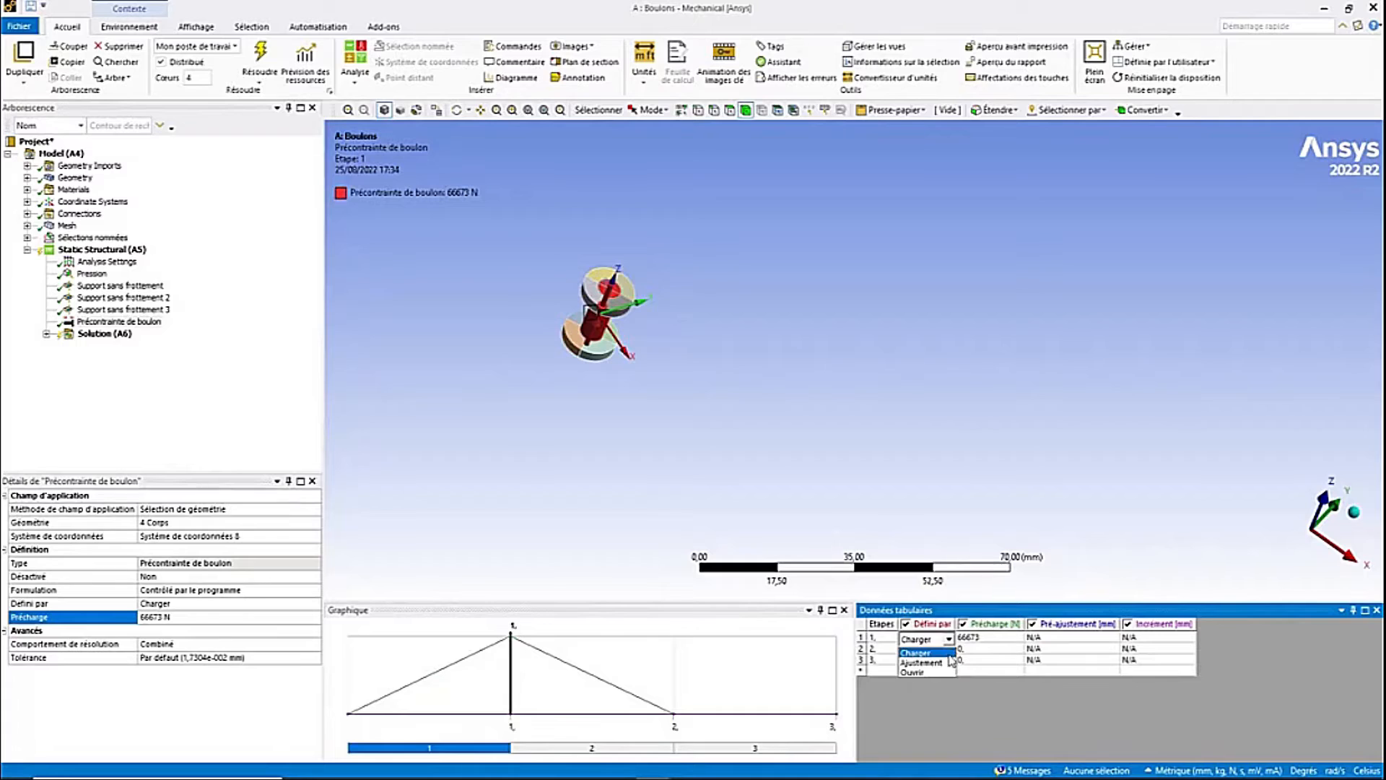
click(950, 653)
click(949, 652)
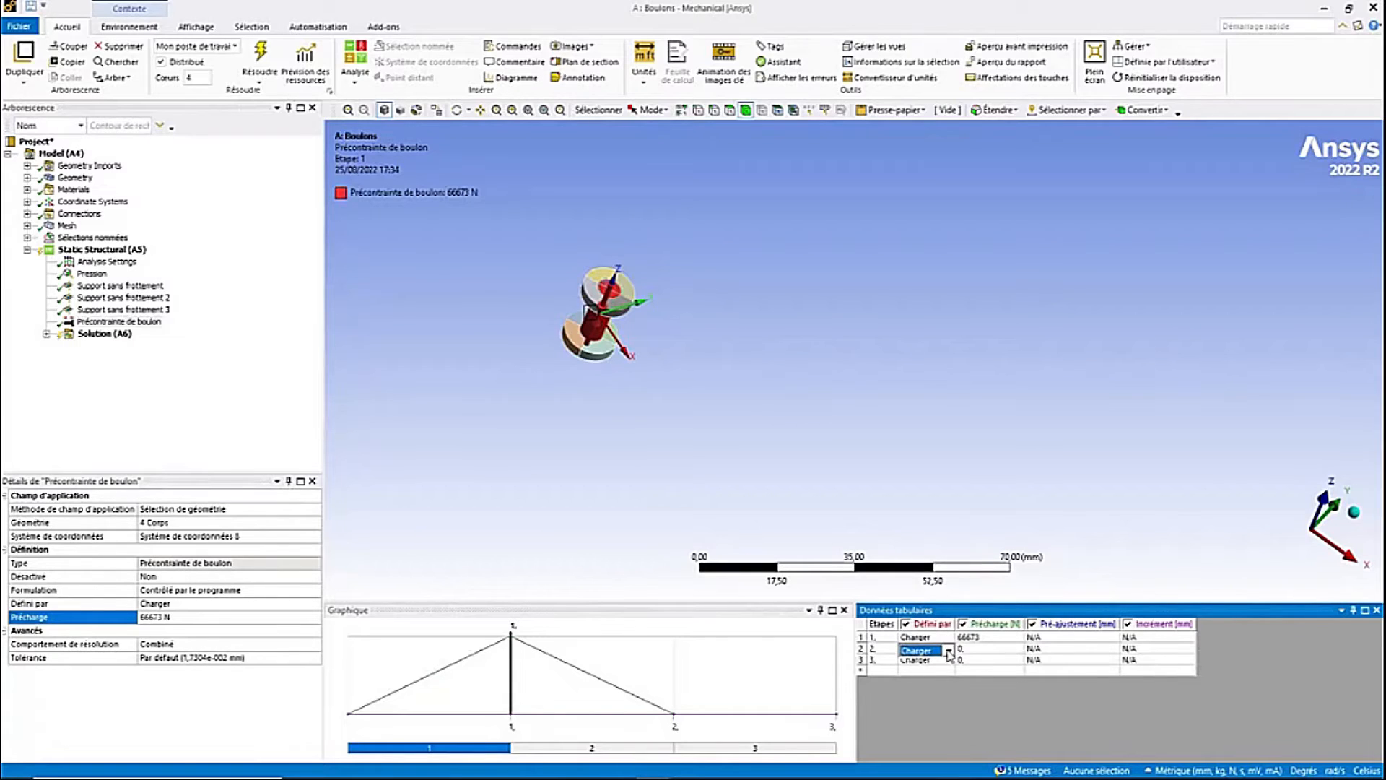
click(948, 652)
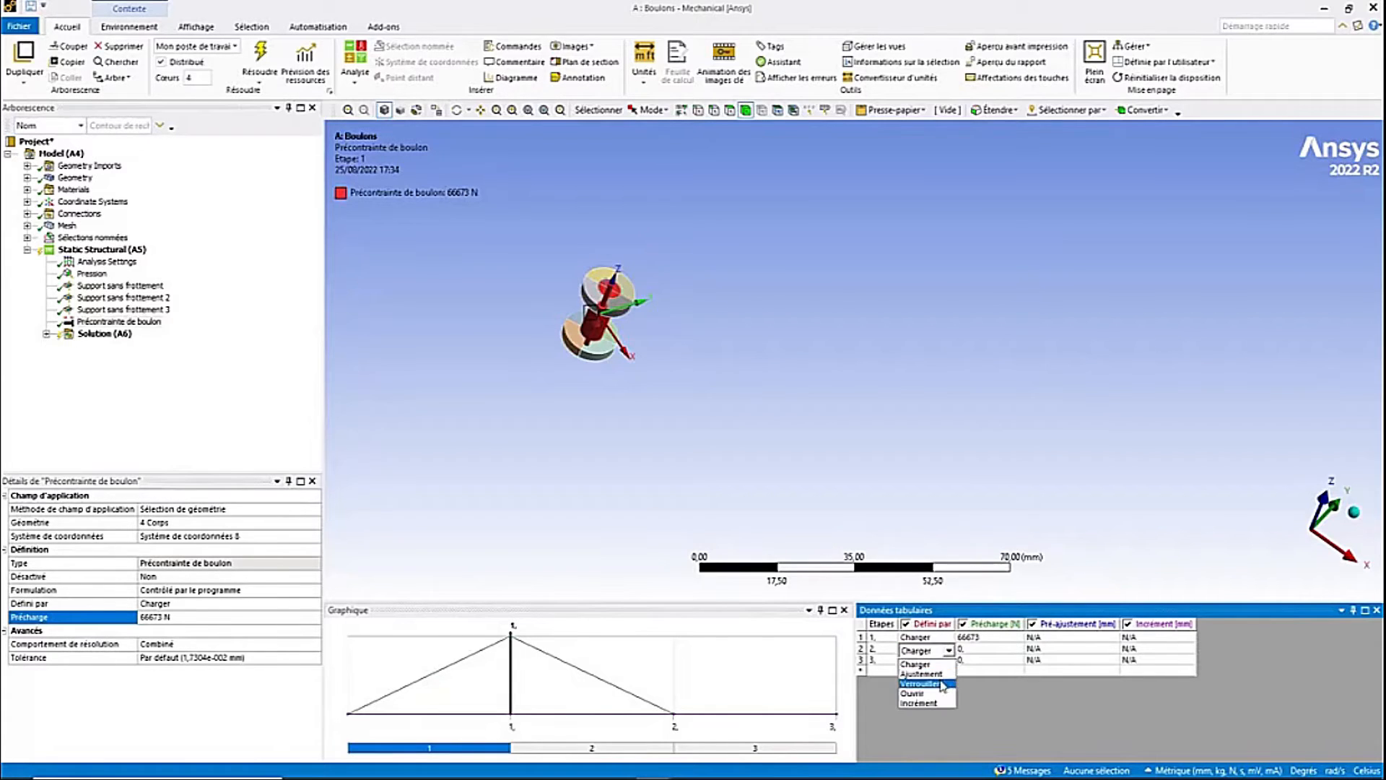
click(940, 684)
click(949, 662)
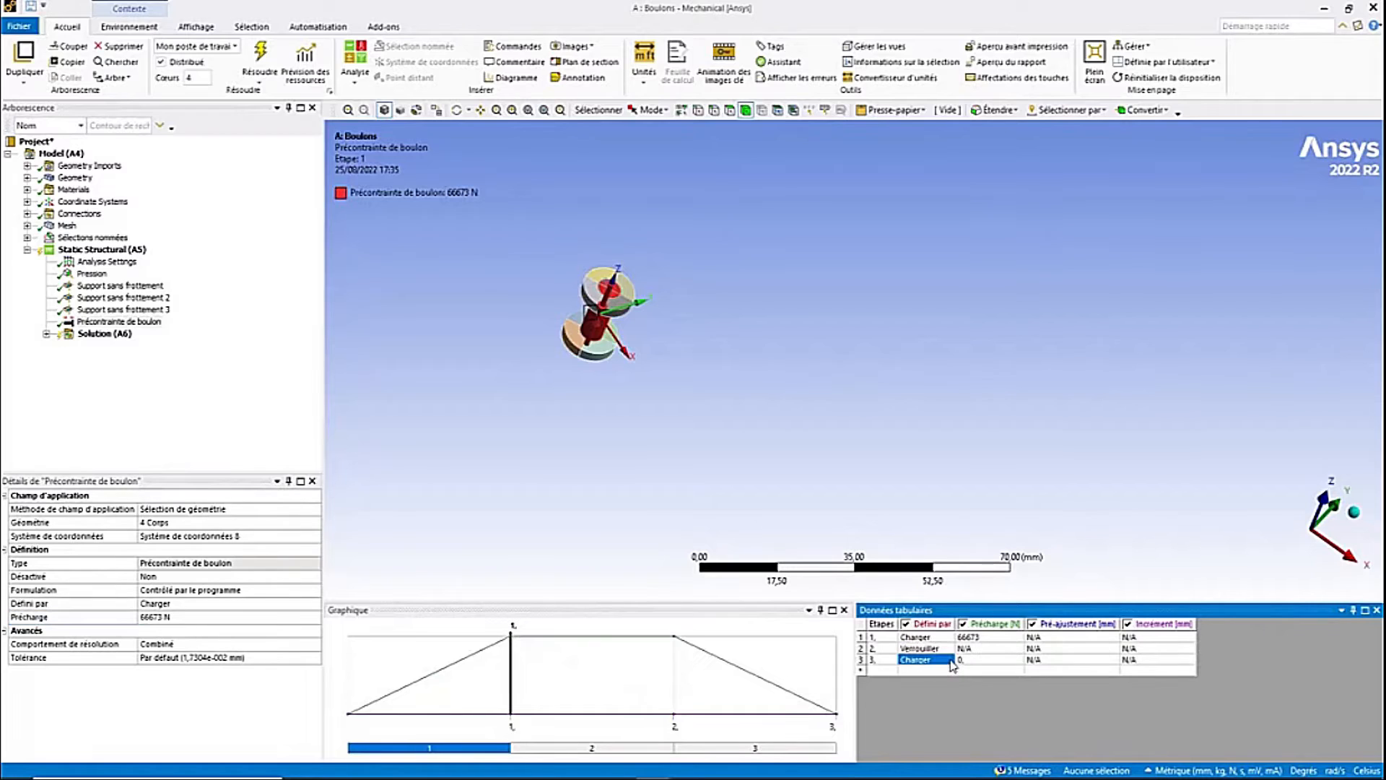
click(950, 661)
click(949, 661)
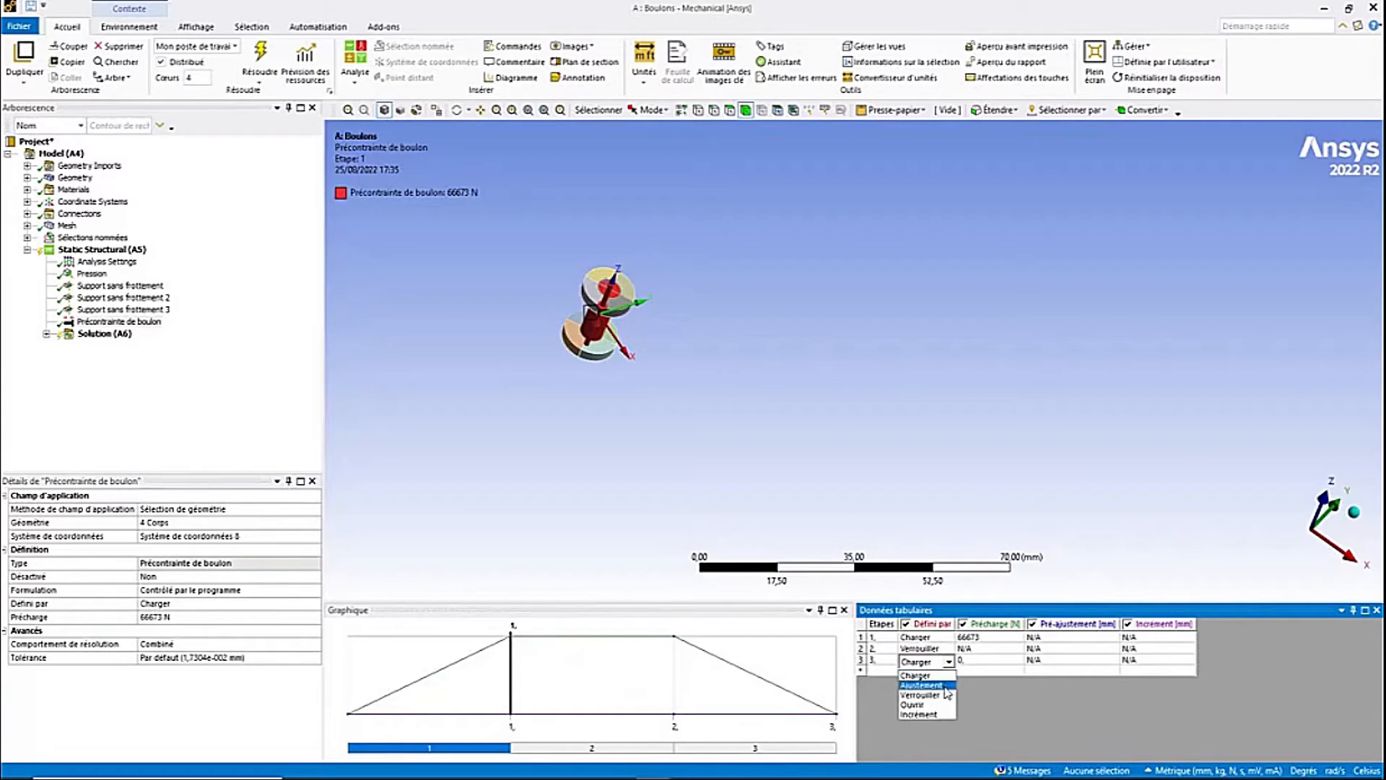
click(945, 695)
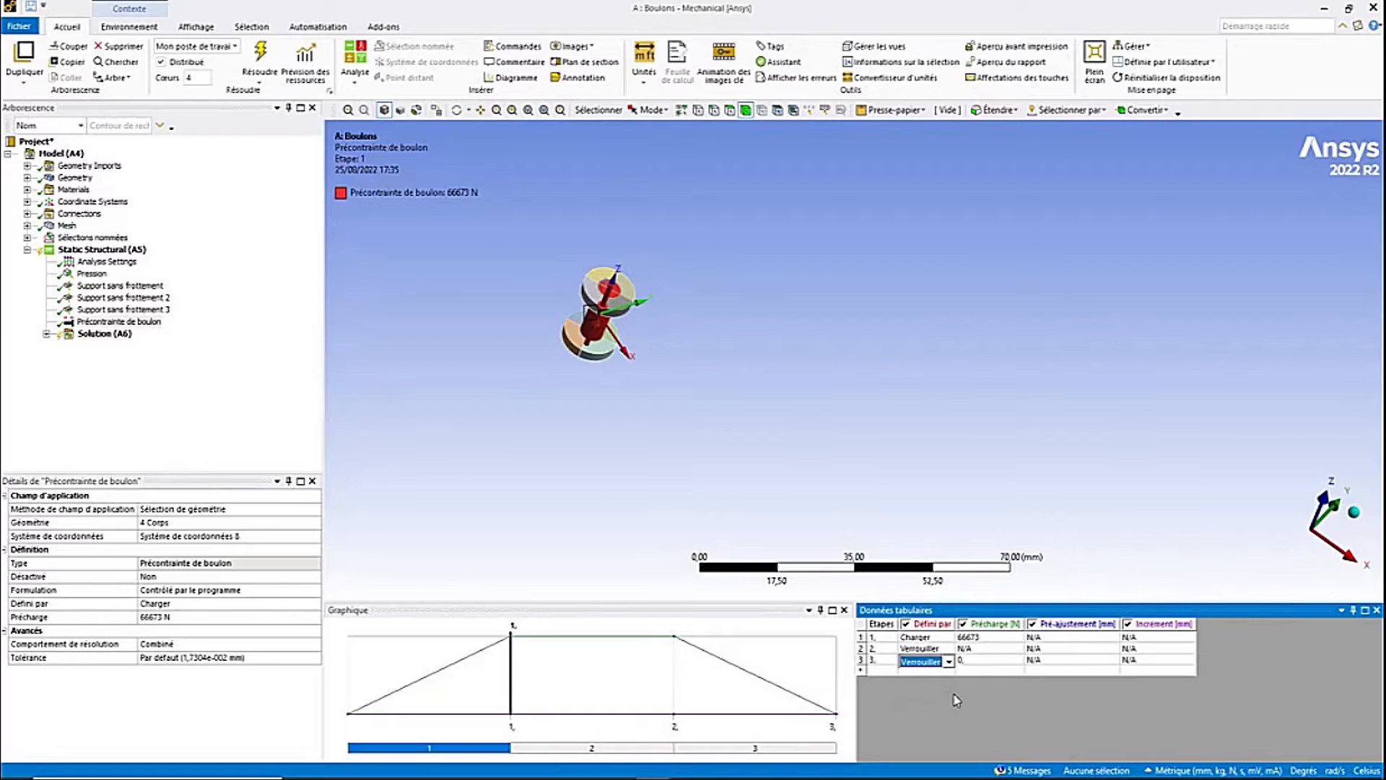
click(244, 693)
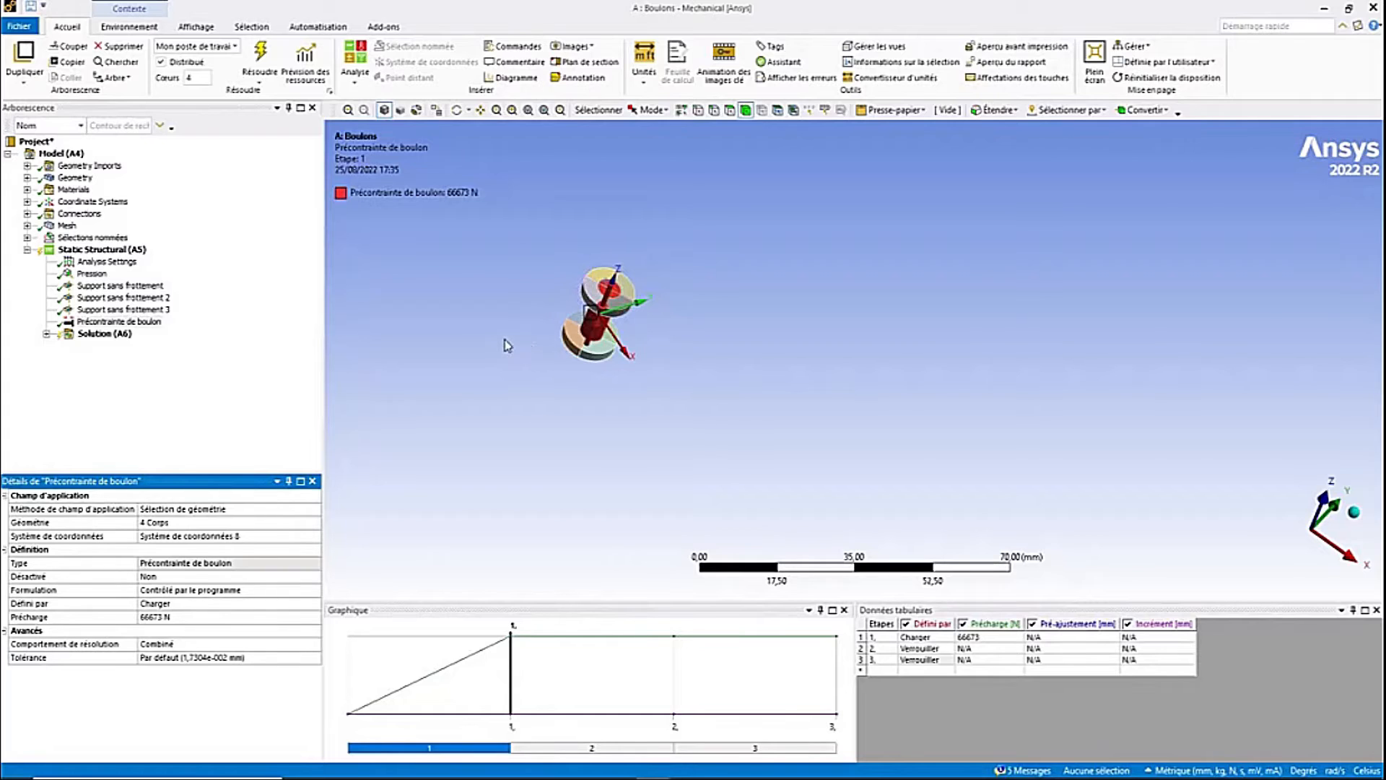
- Use the Object Generator to replicate the bolt pretension onto every bolt of the corps de vice selection, applied to Entités adjacentes
middle_drag(507, 345, 475, 276)
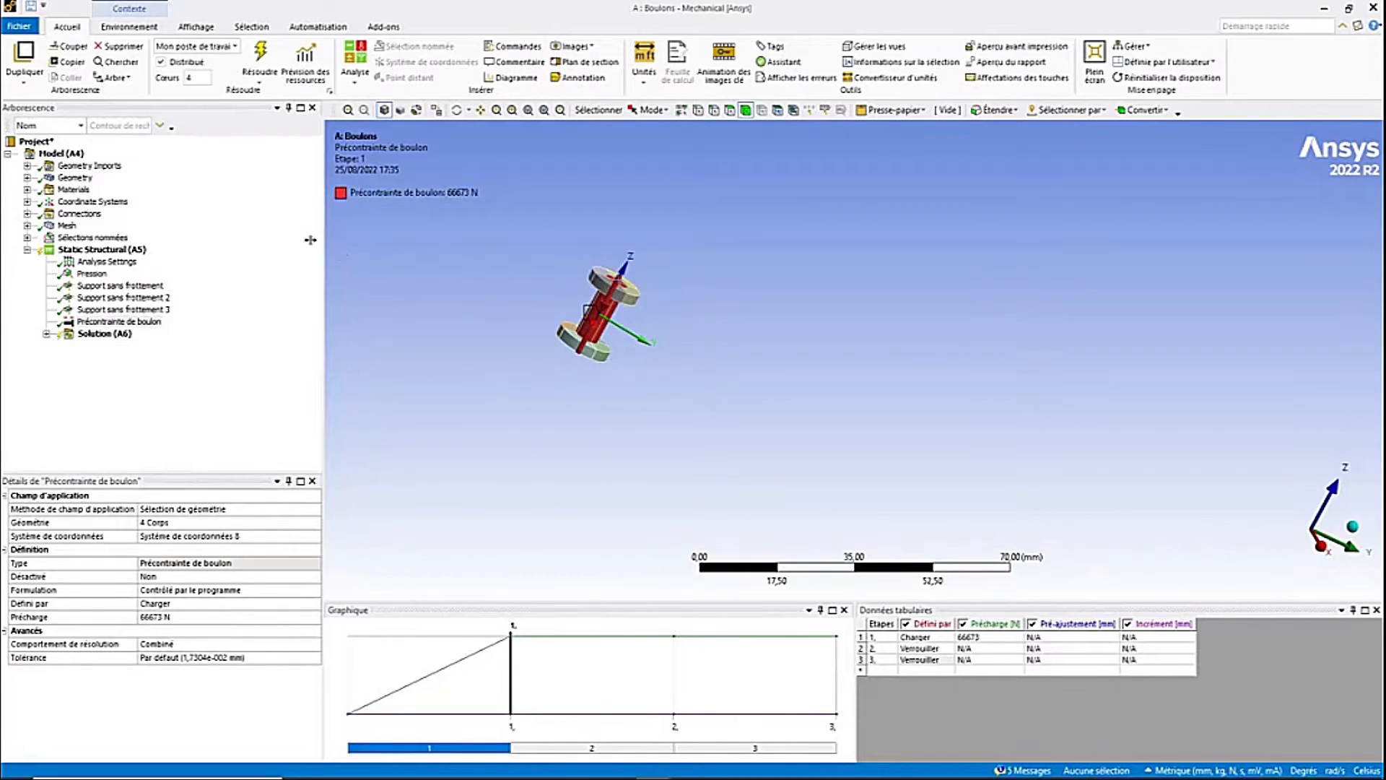
click(320, 27)
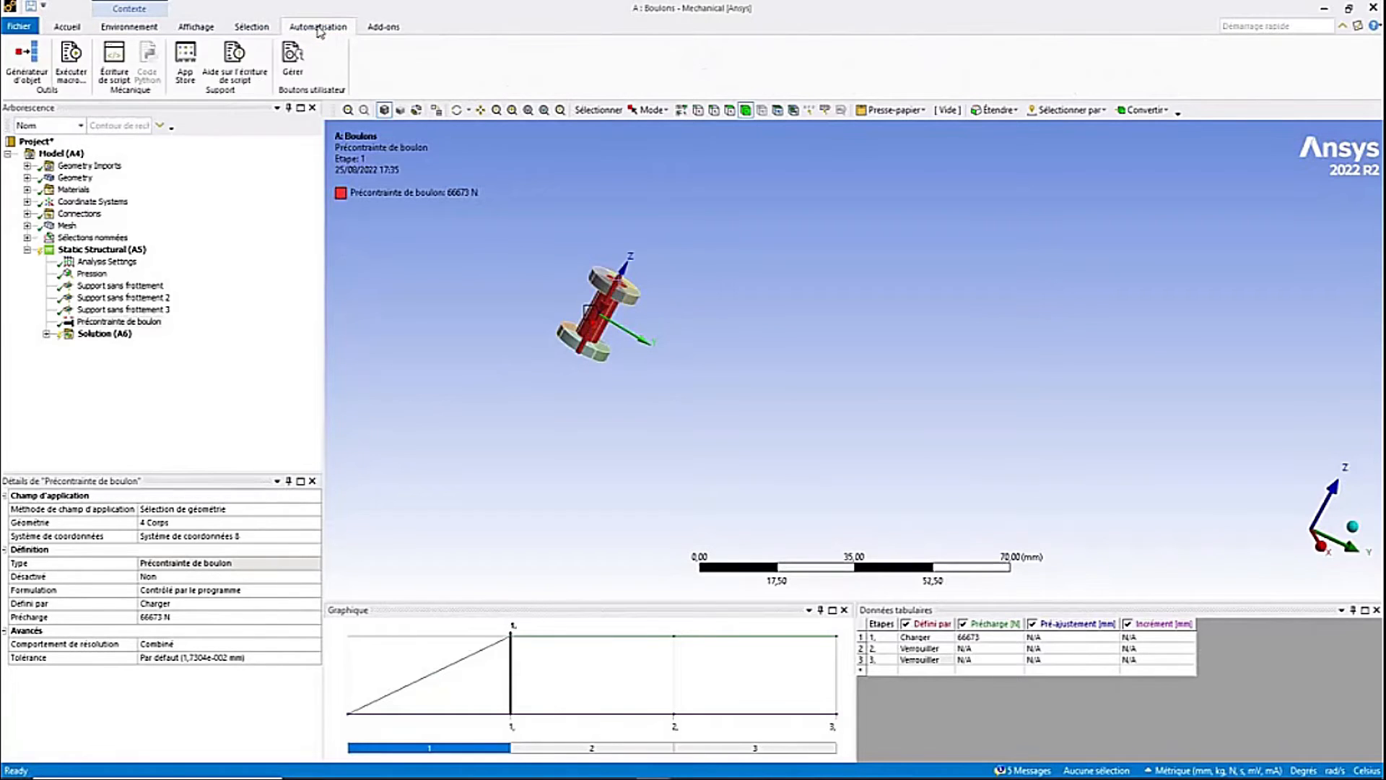
click(26, 62)
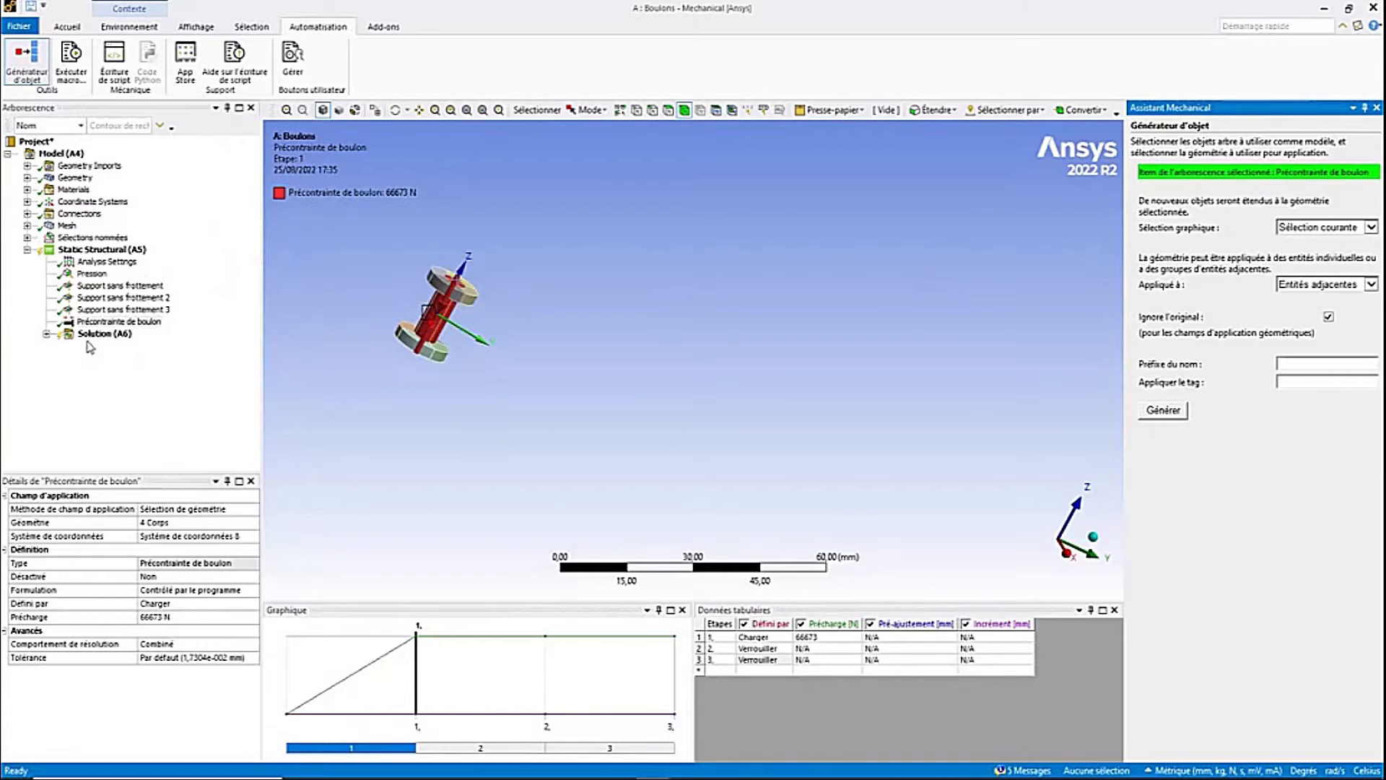
click(105, 323)
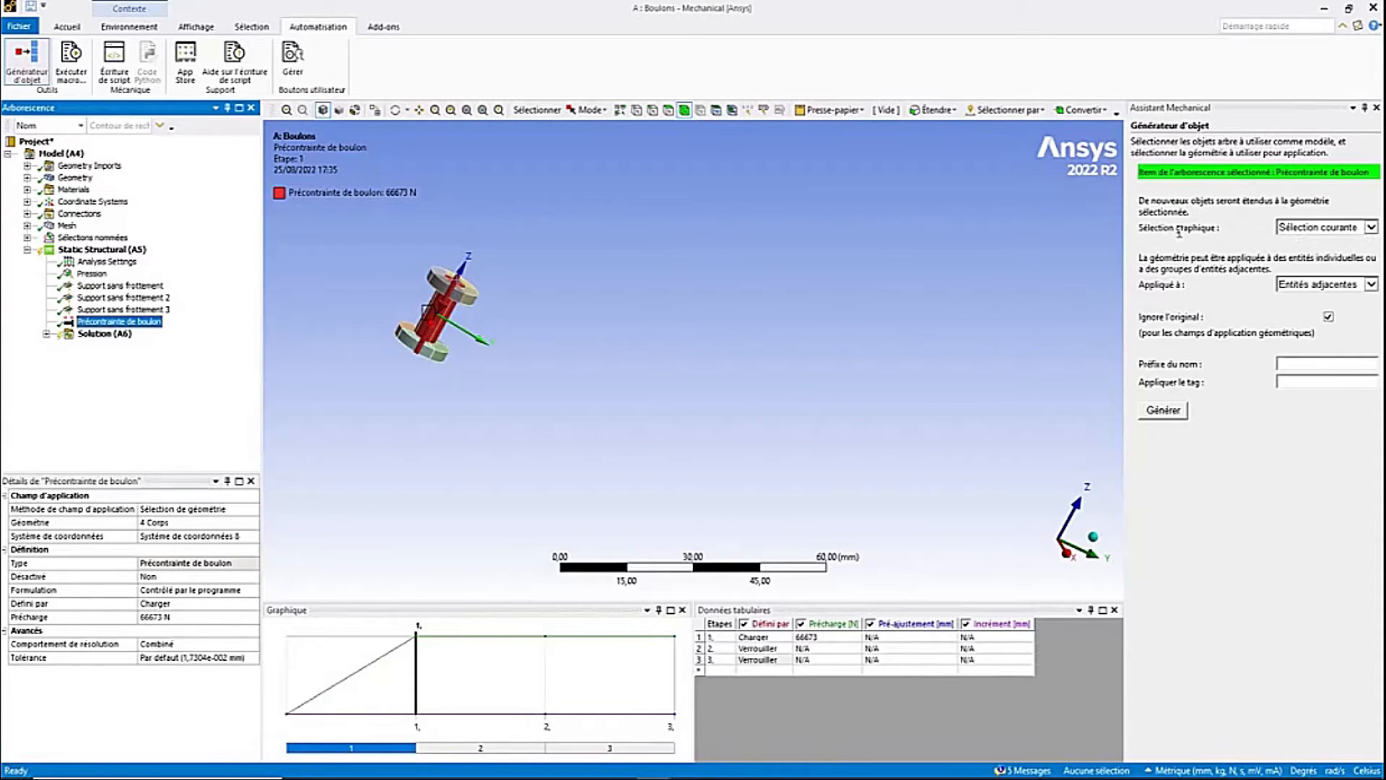
click(1370, 227)
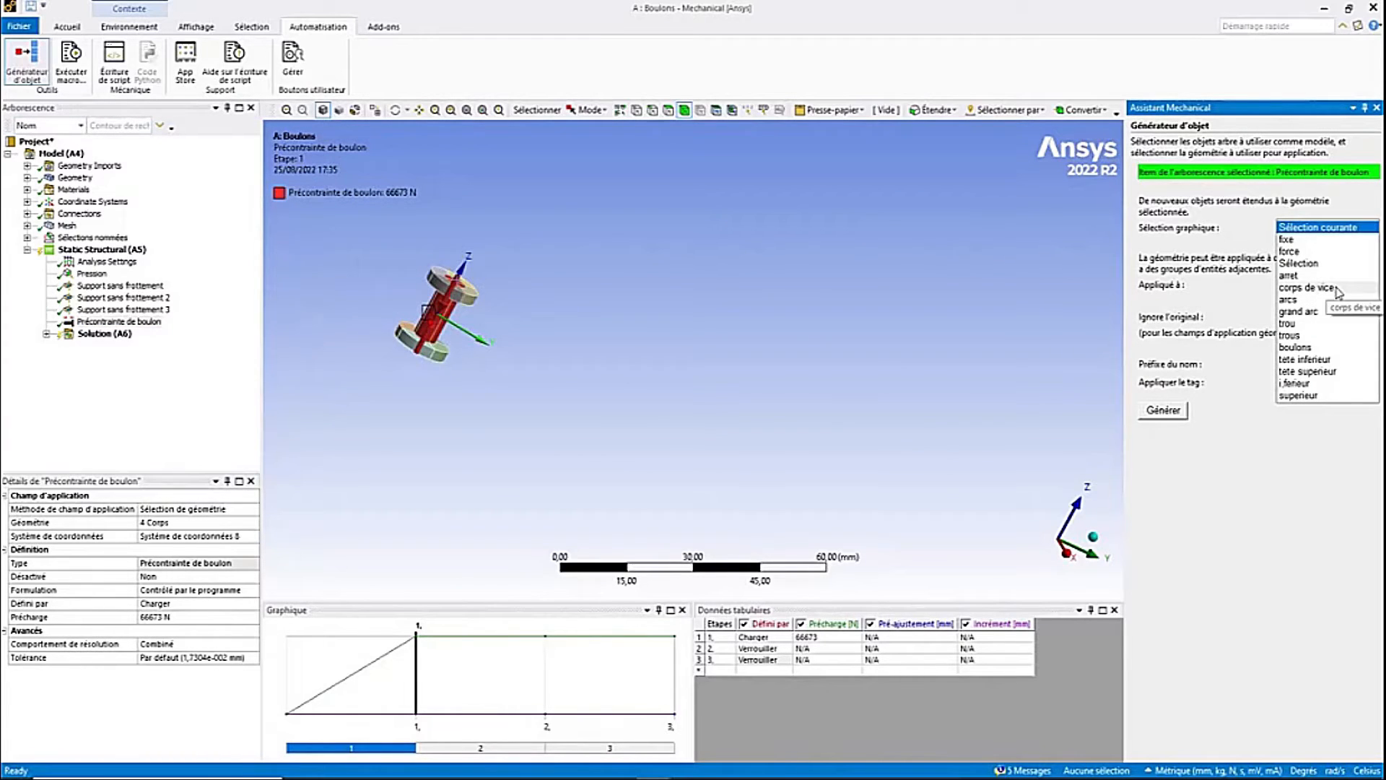
click(1337, 288)
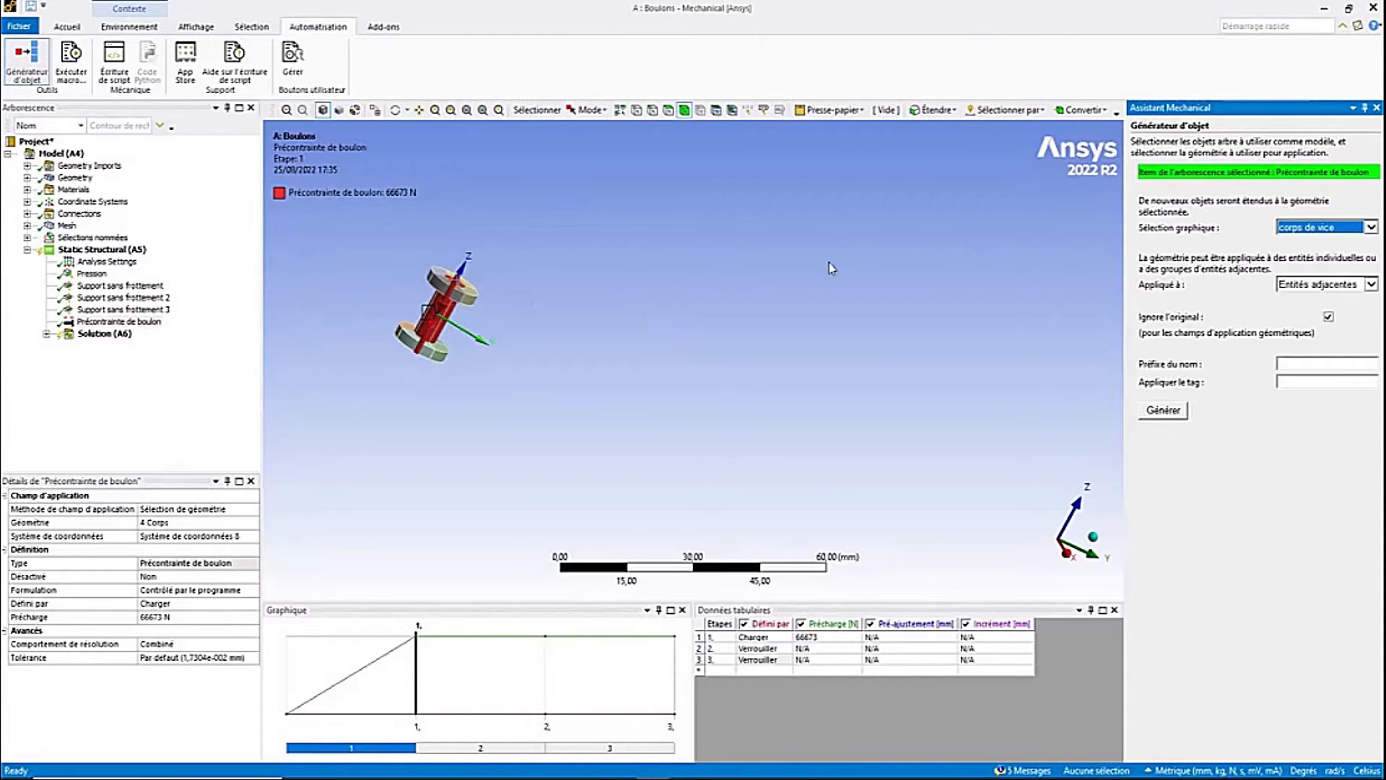
click(1370, 284)
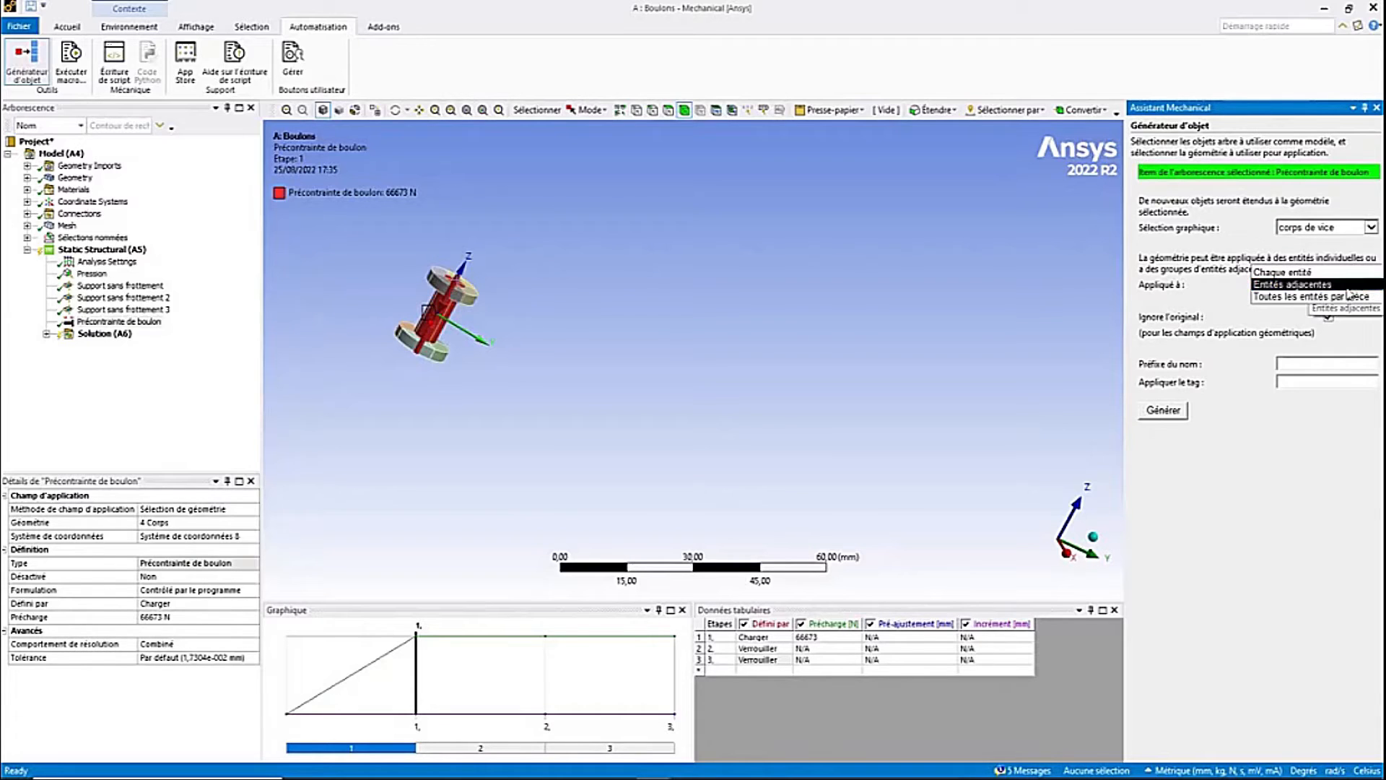
click(1347, 288)
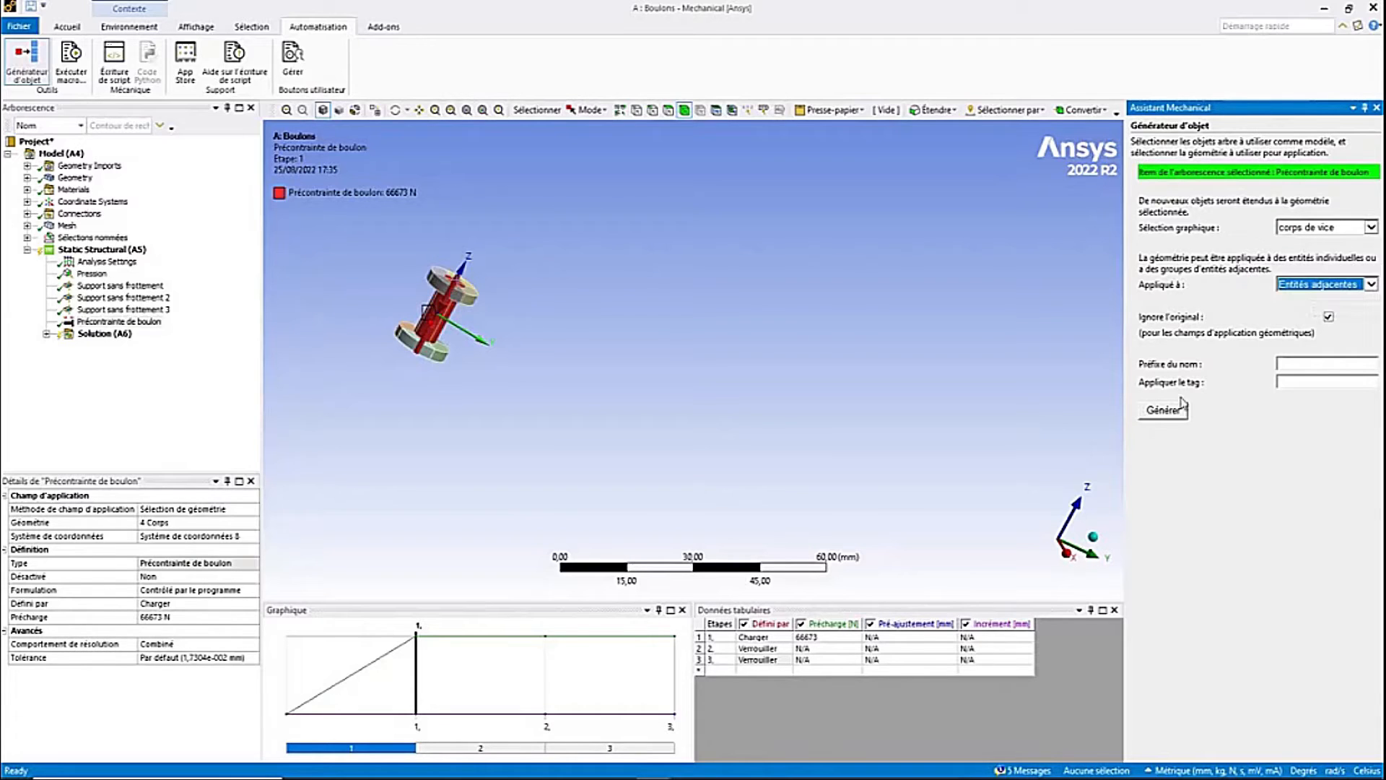
click(1165, 411)
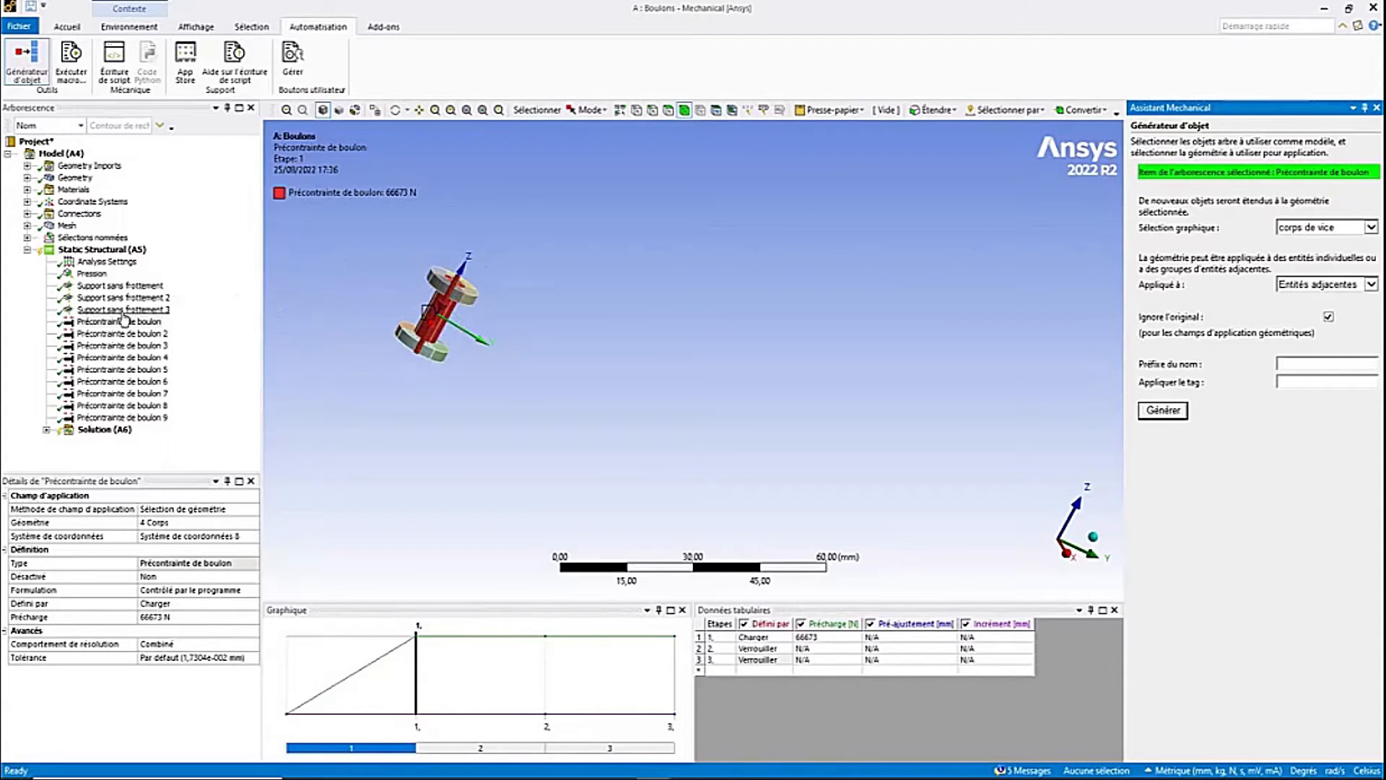
- Show all bodies of the valve model around the generated bolt pretensions
click(454, 312)
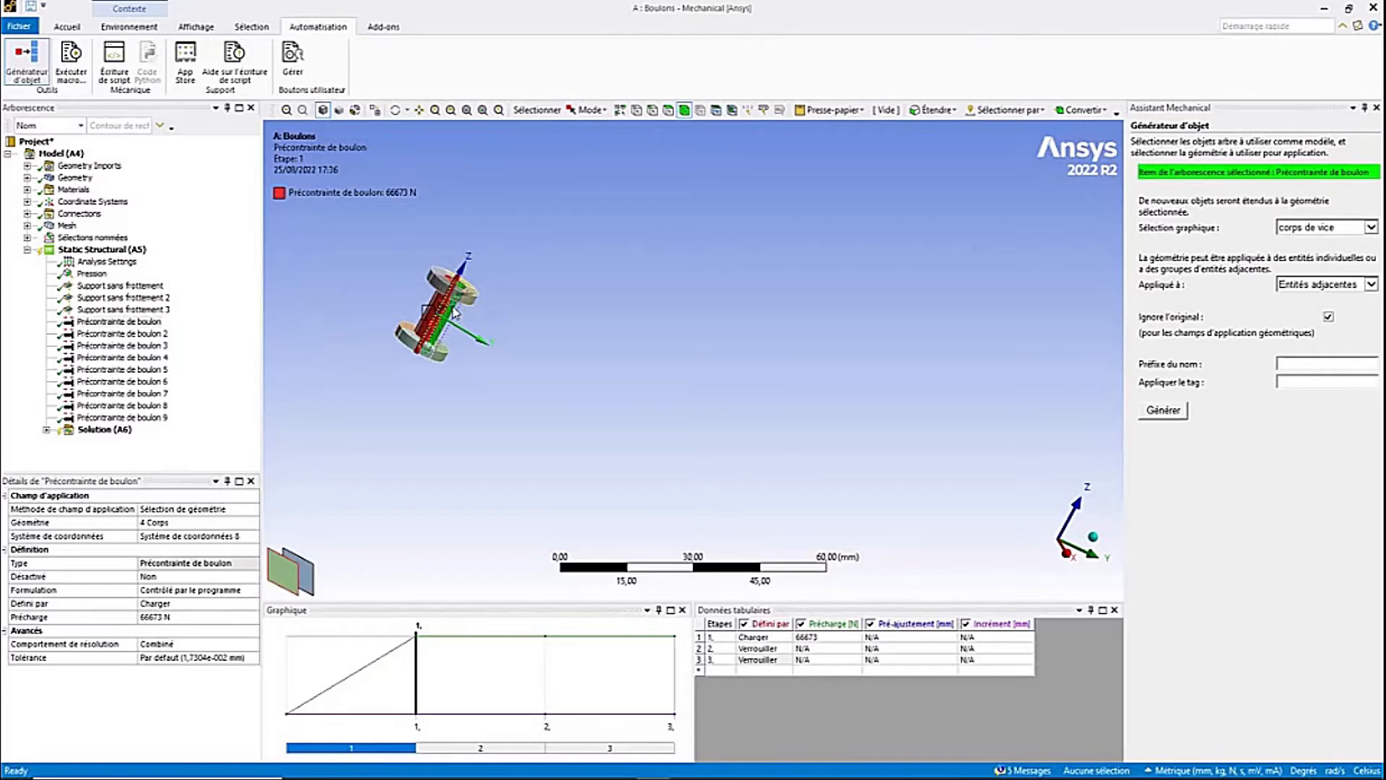
right_click(454, 312)
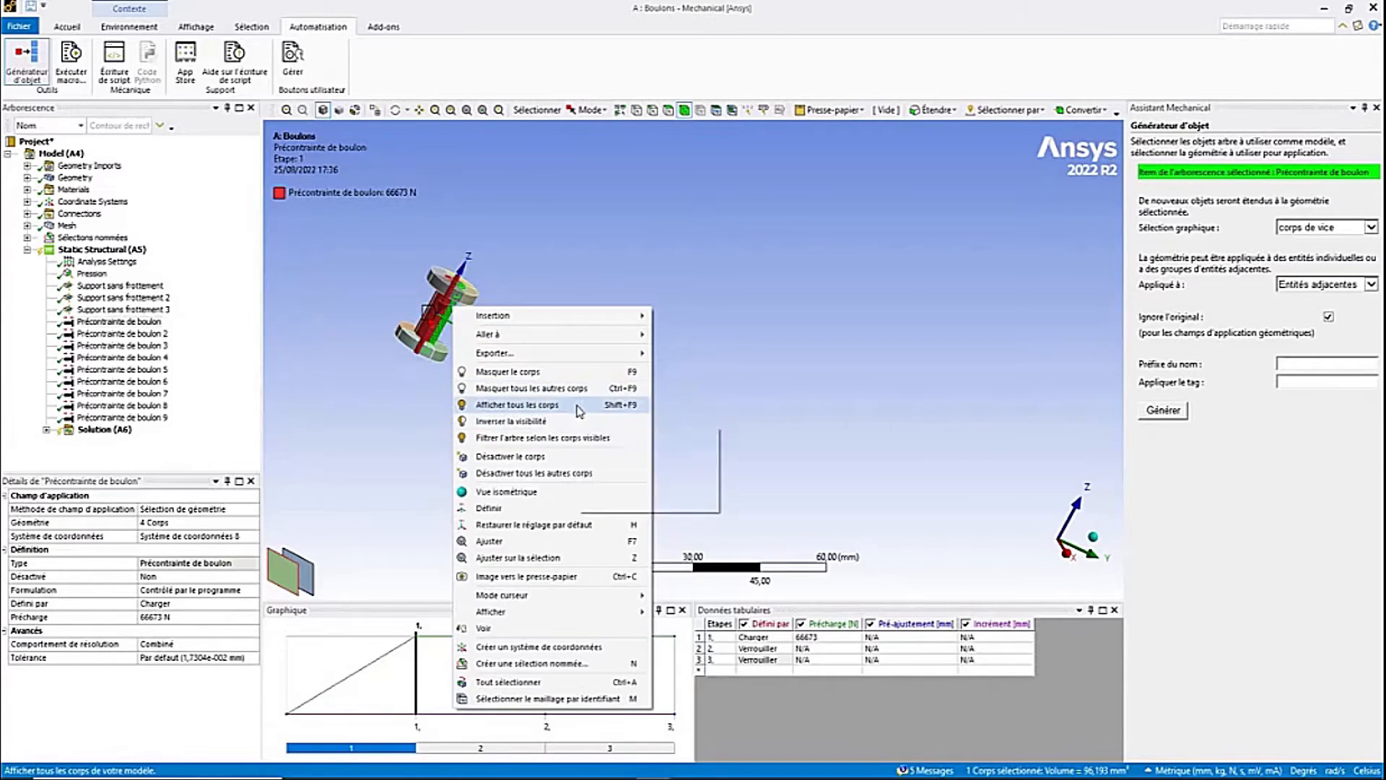
click(517, 405)
middle_drag(563, 396, 811, 246)
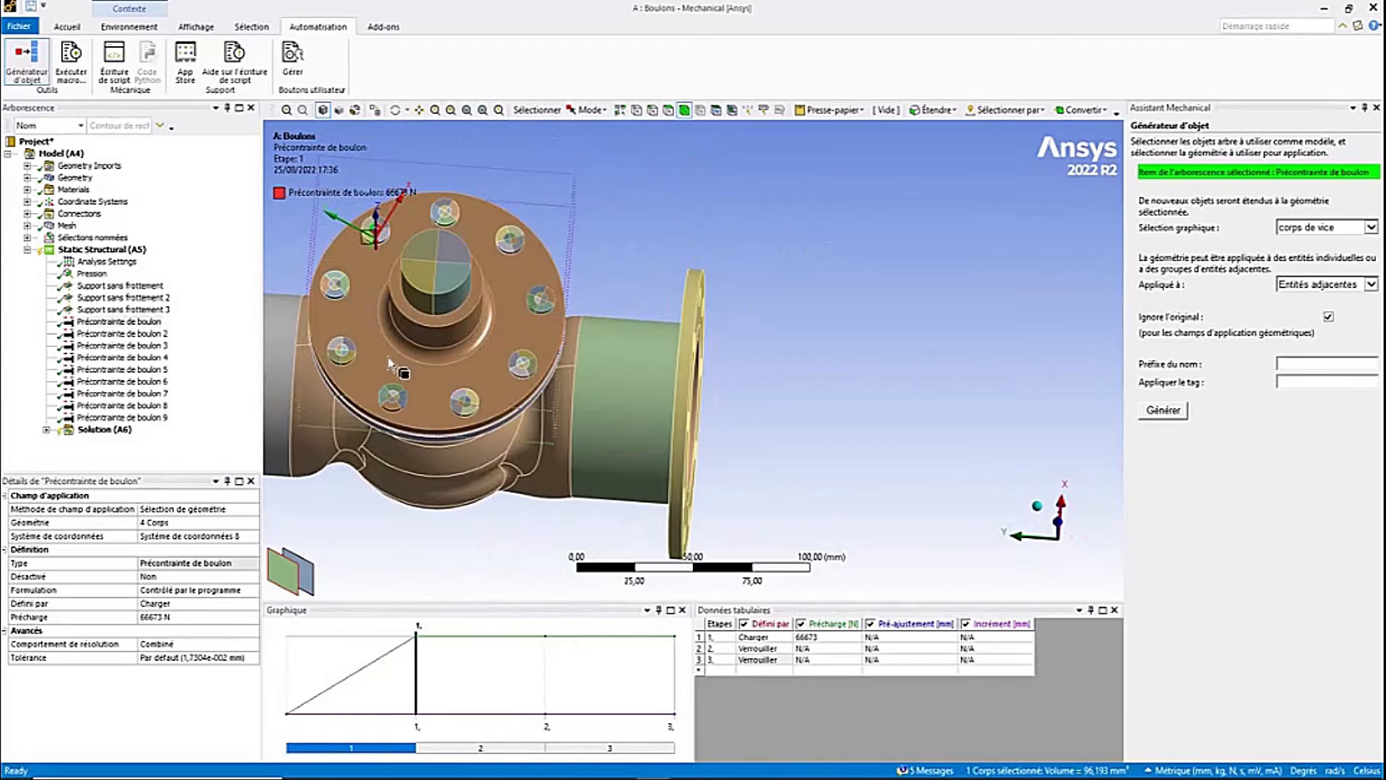
ctrl+middle_drag(386, 357, 606, 358)
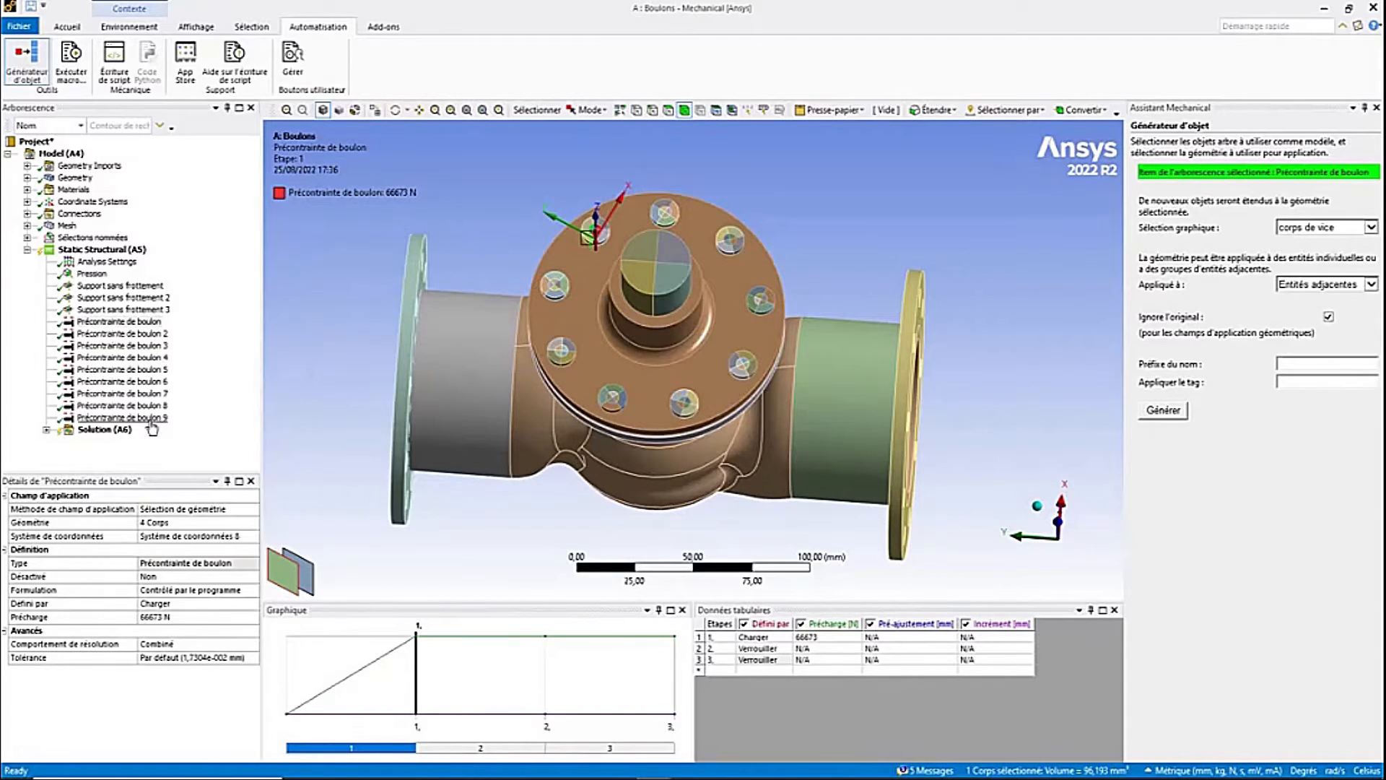
- Inspect each generated bolt pretension in turn, checking its bolt location and coordinate system
click(121, 321)
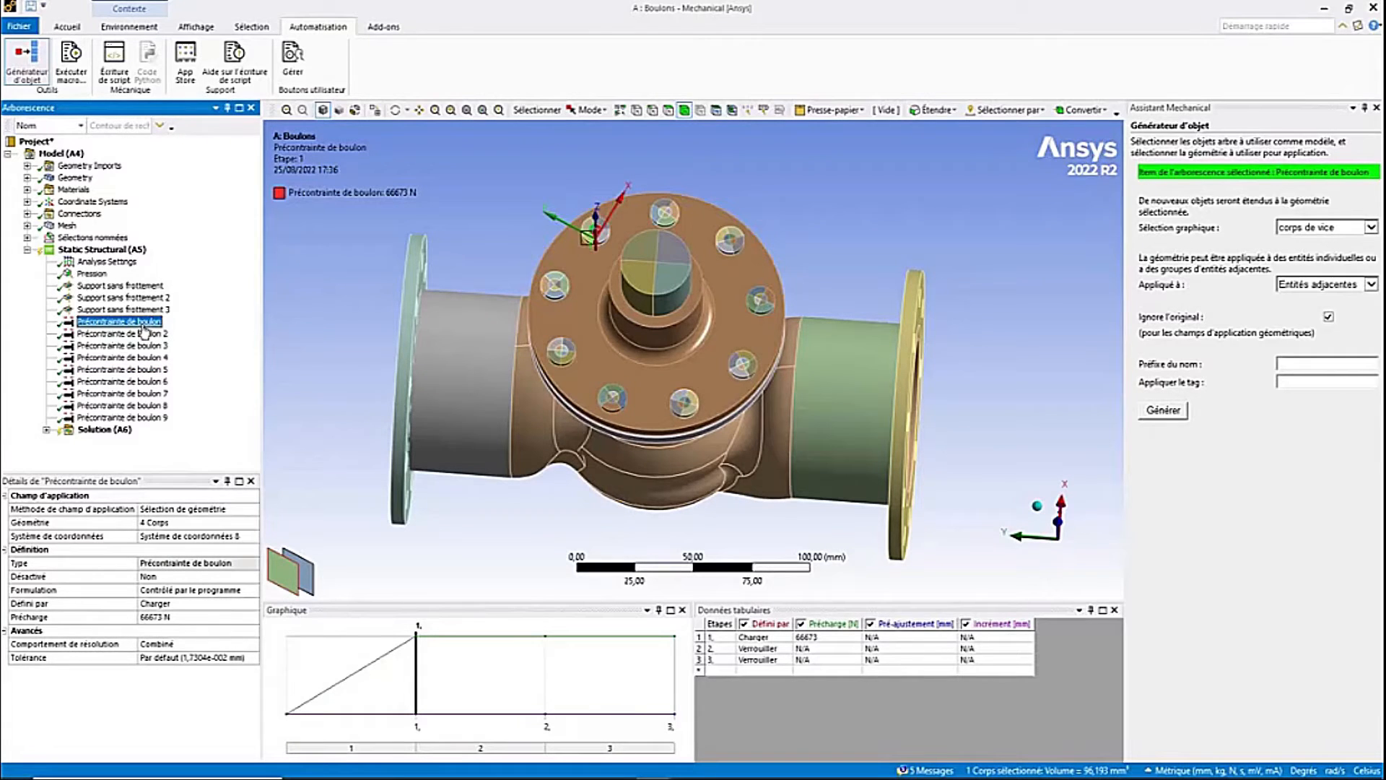
click(254, 537)
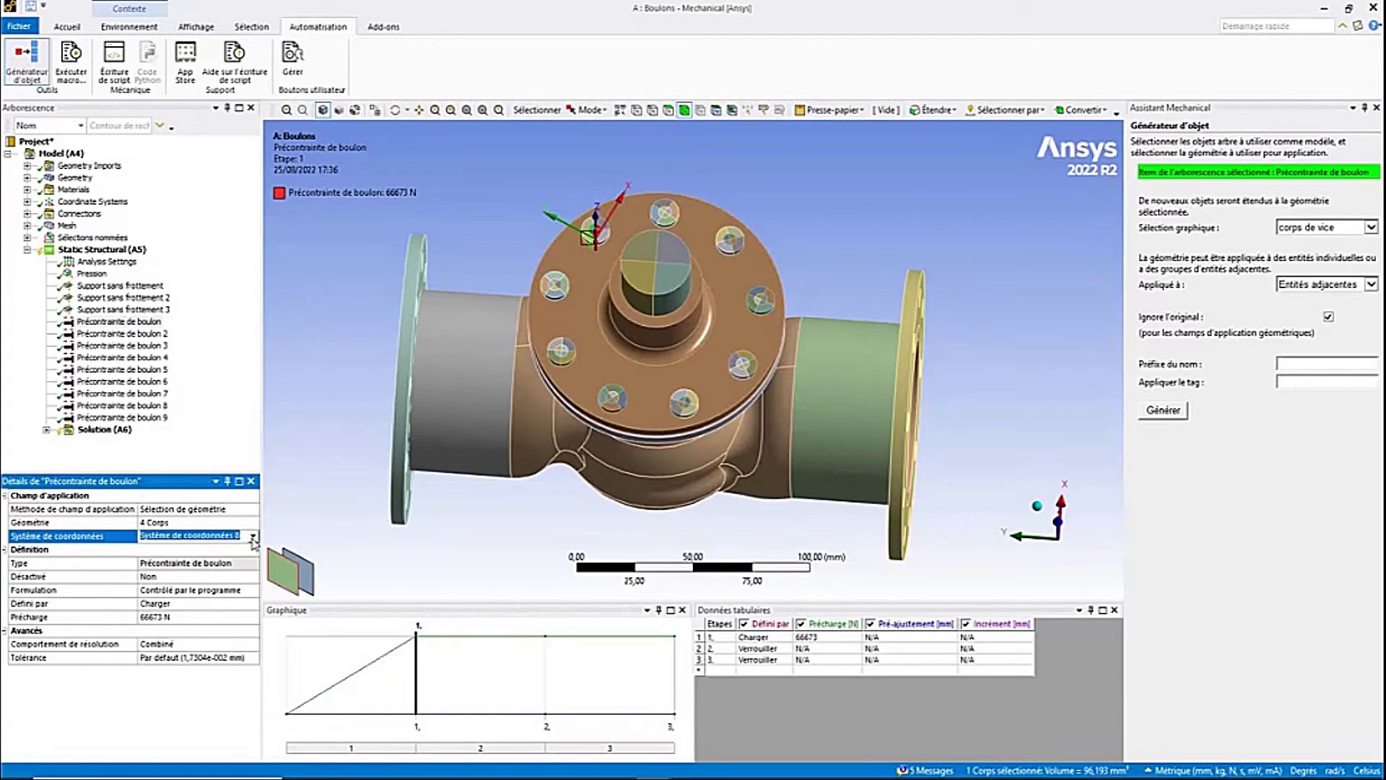
click(253, 537)
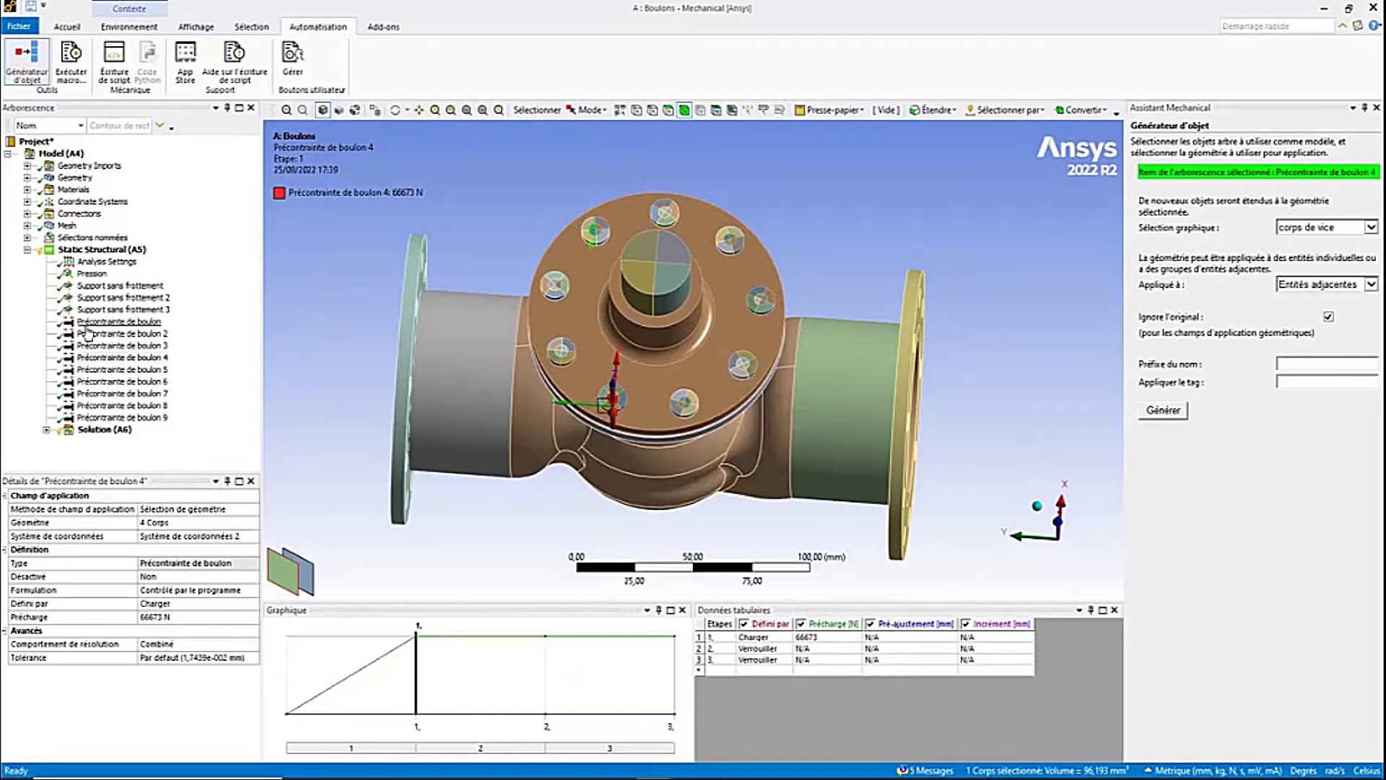
click(119, 334)
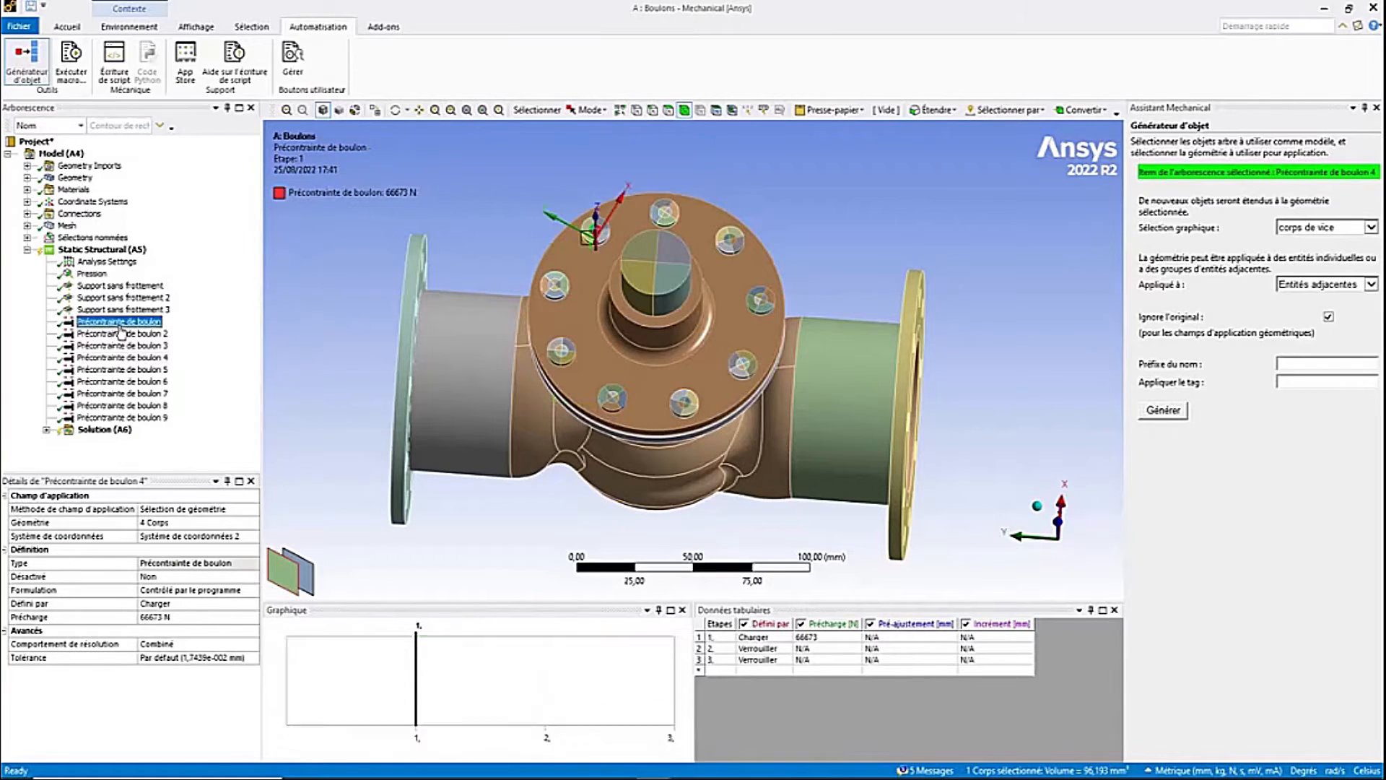
click(123, 369)
click(125, 381)
click(126, 393)
click(129, 405)
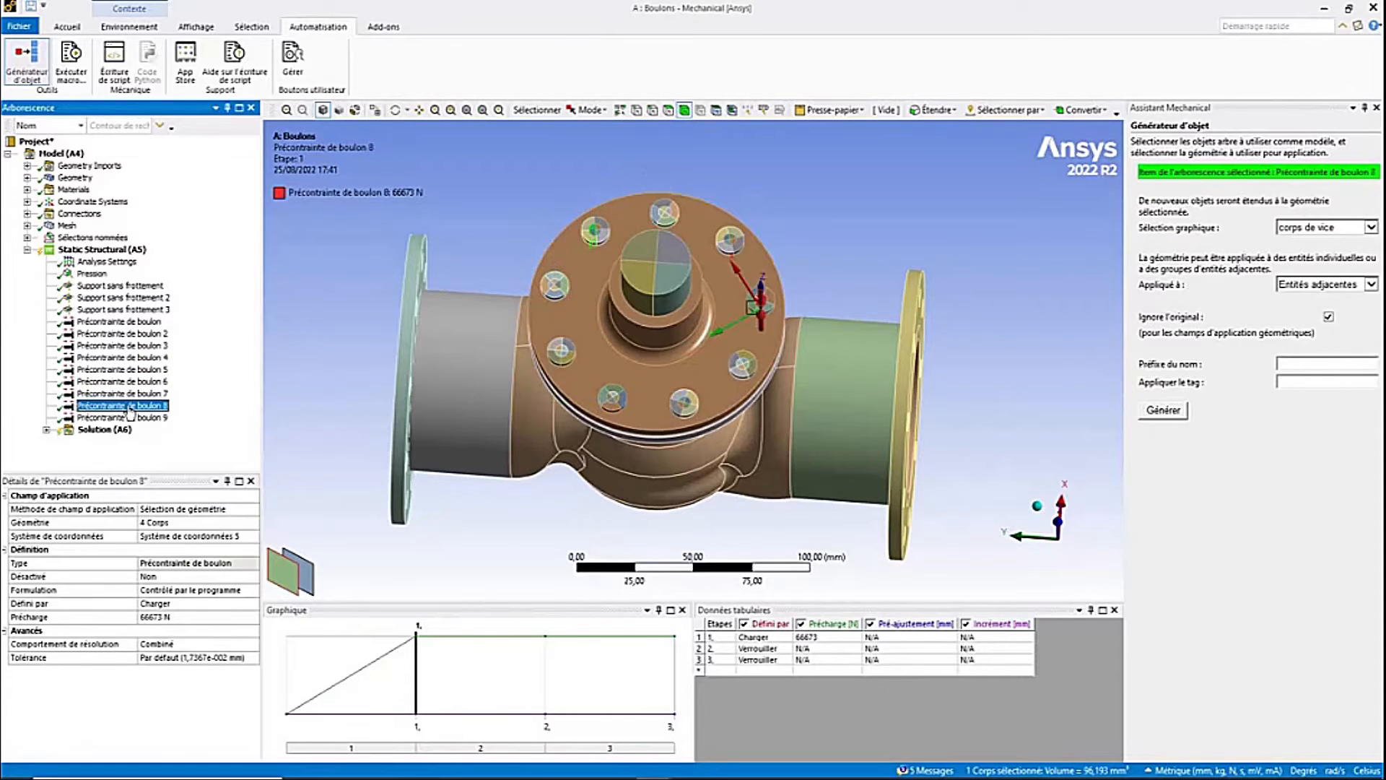
click(132, 418)
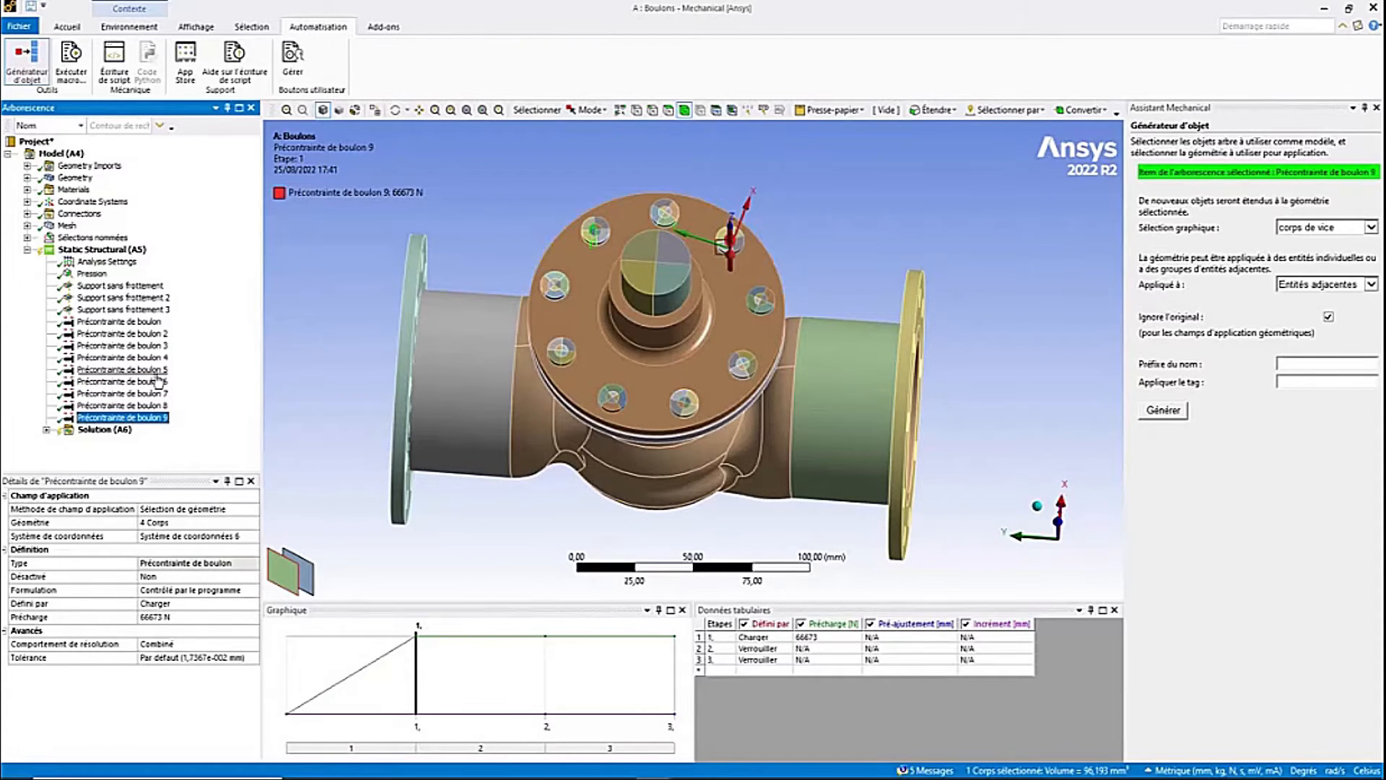
click(130, 322)
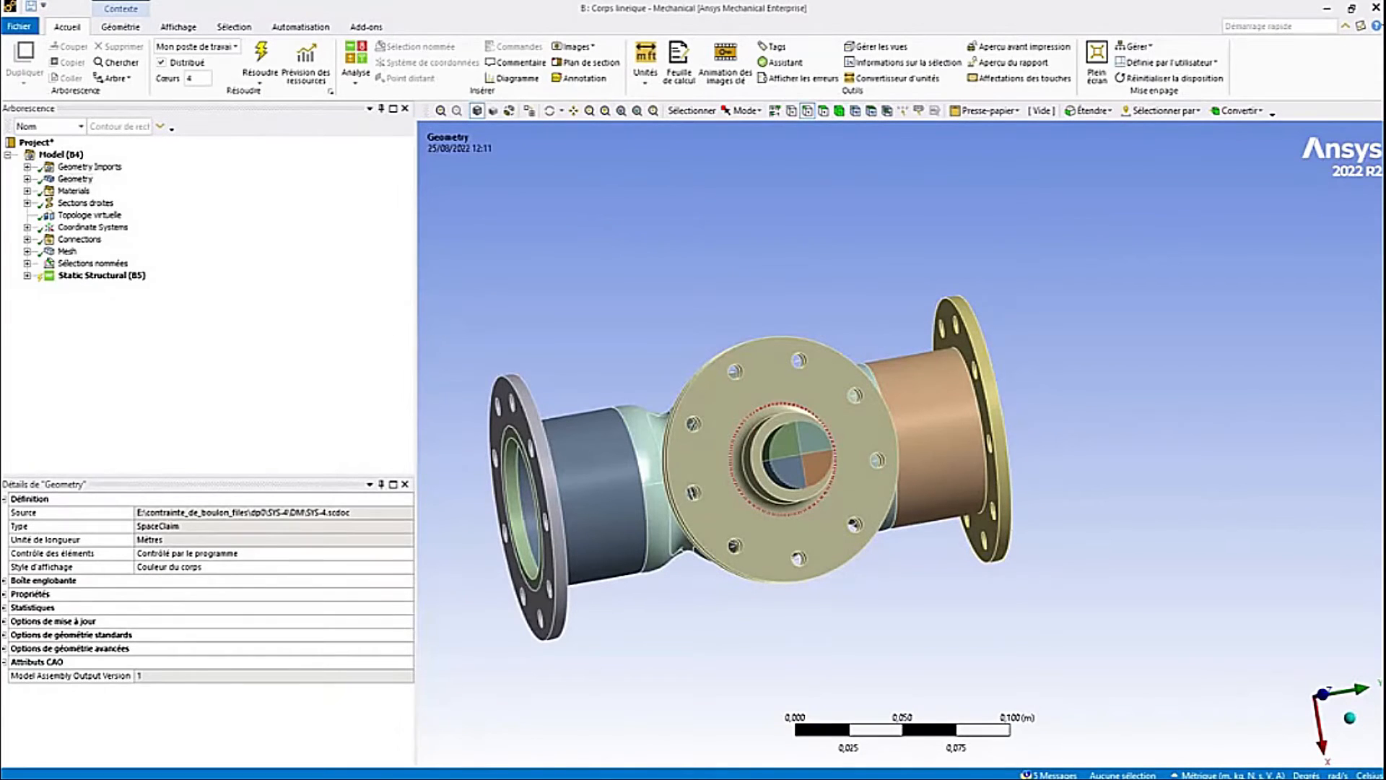
- In the beam-bolt model, hide the four solid components Component1 to Component4 so only the beam bodies remain
middle_drag(769, 500, 750, 552)
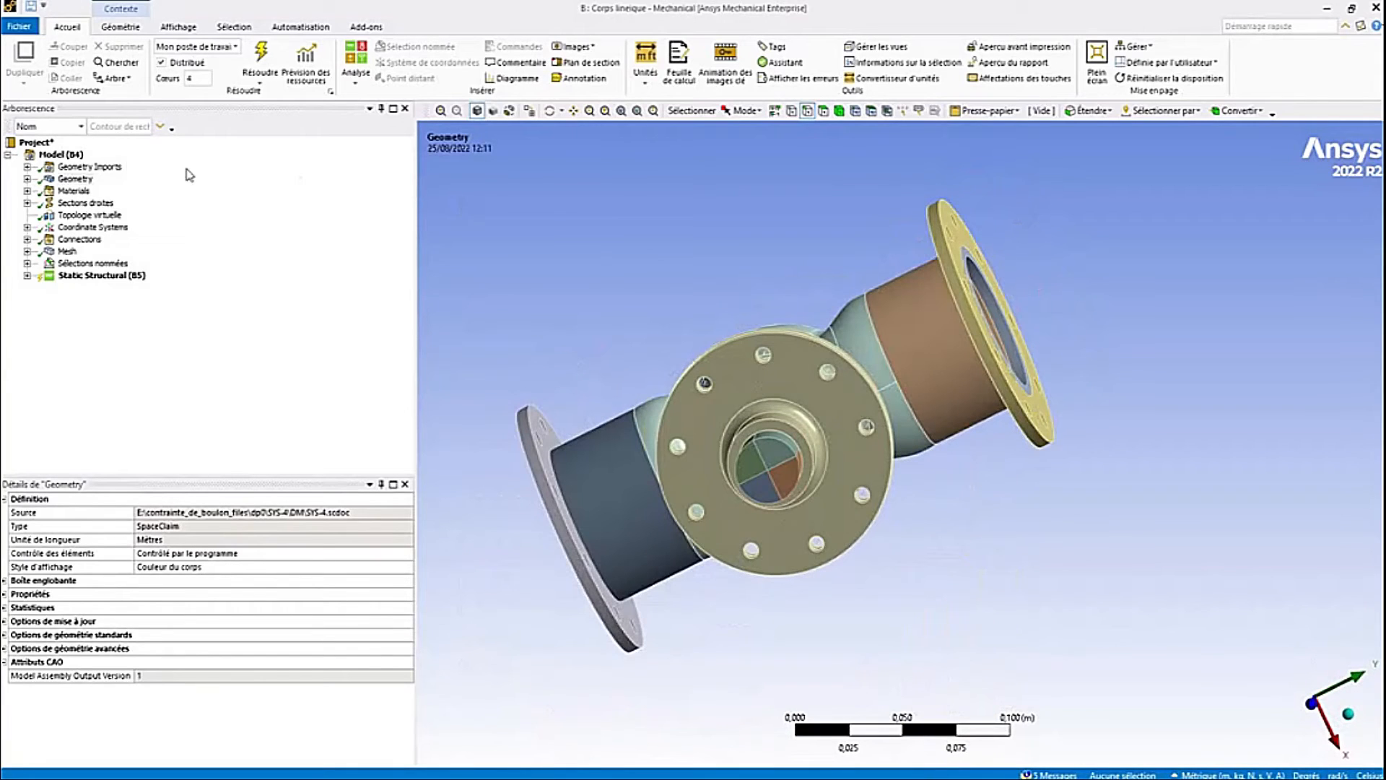
click(27, 179)
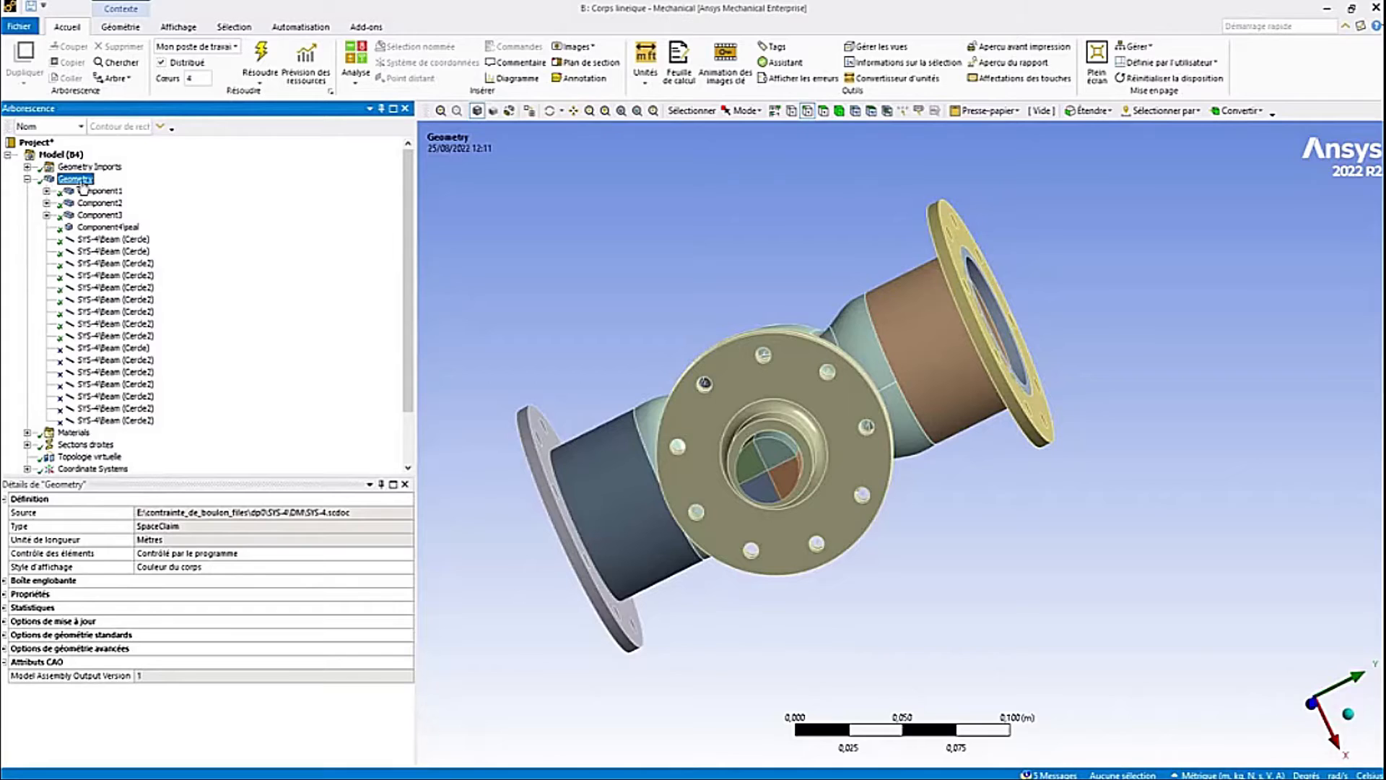
click(109, 227)
click(112, 239)
click(108, 251)
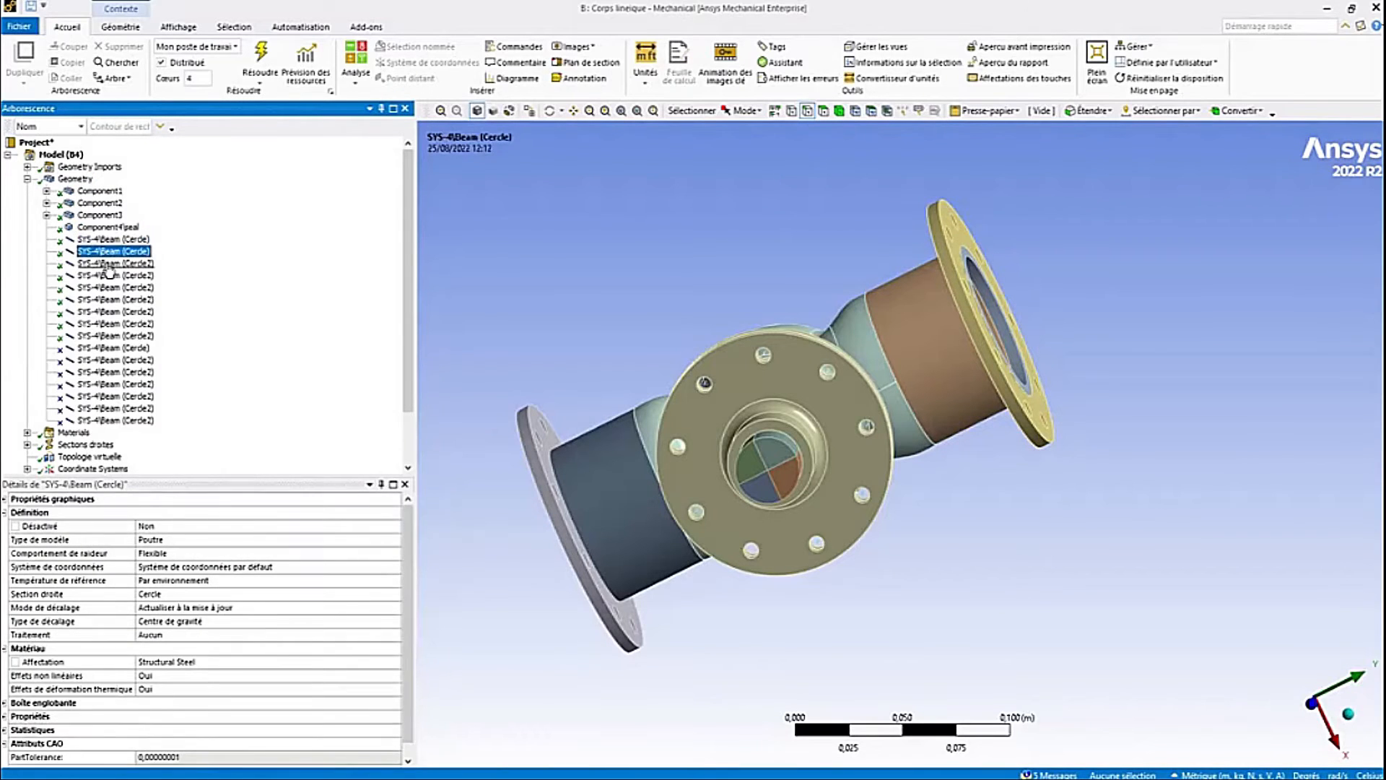
click(109, 263)
click(99, 191)
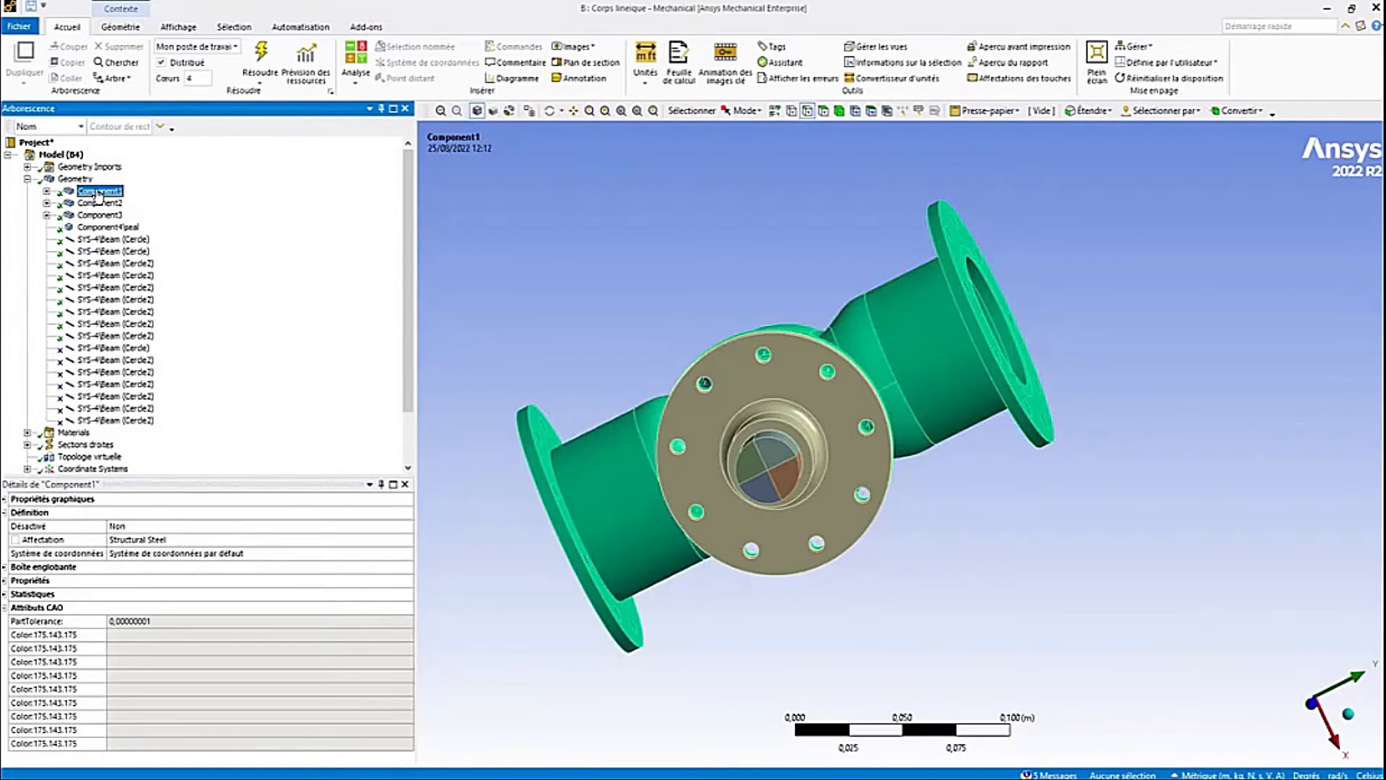
shift+click(108, 227)
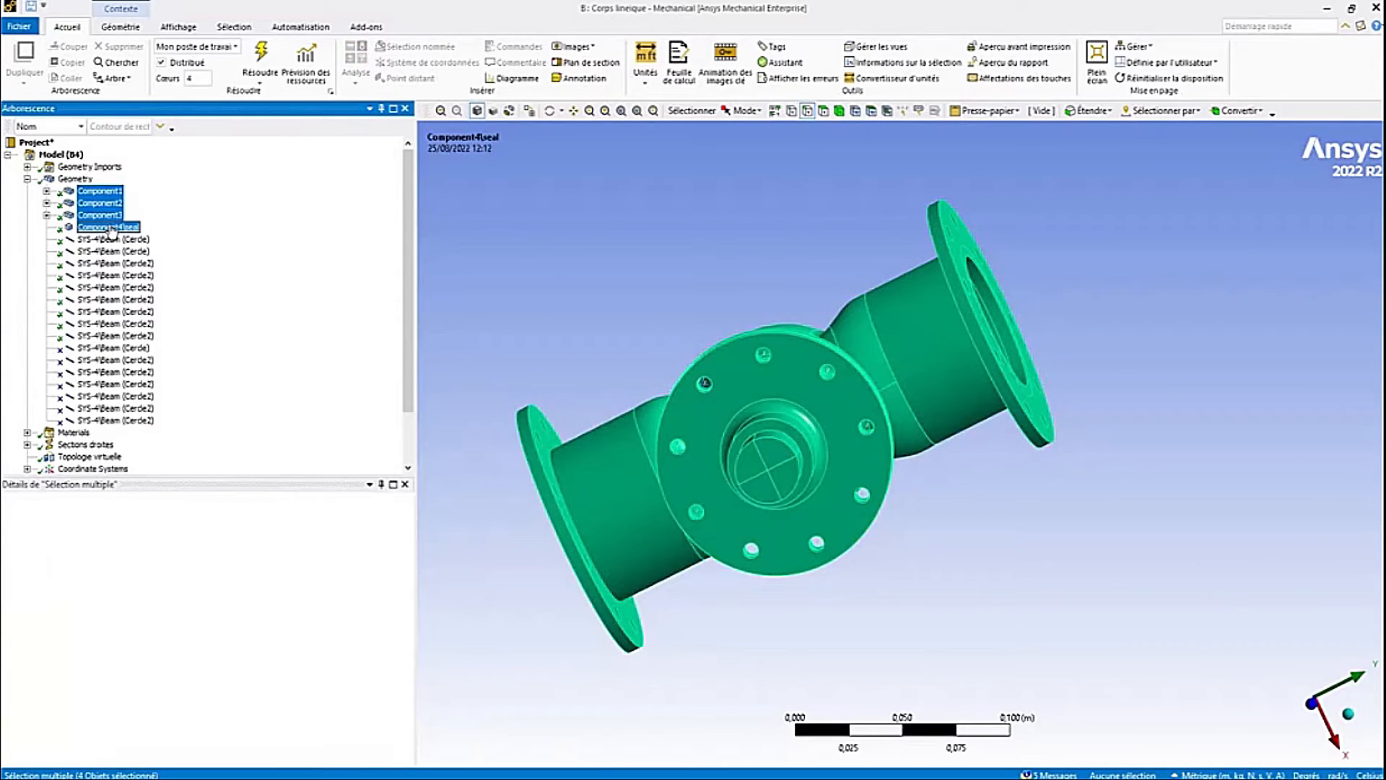
right_click(103, 211)
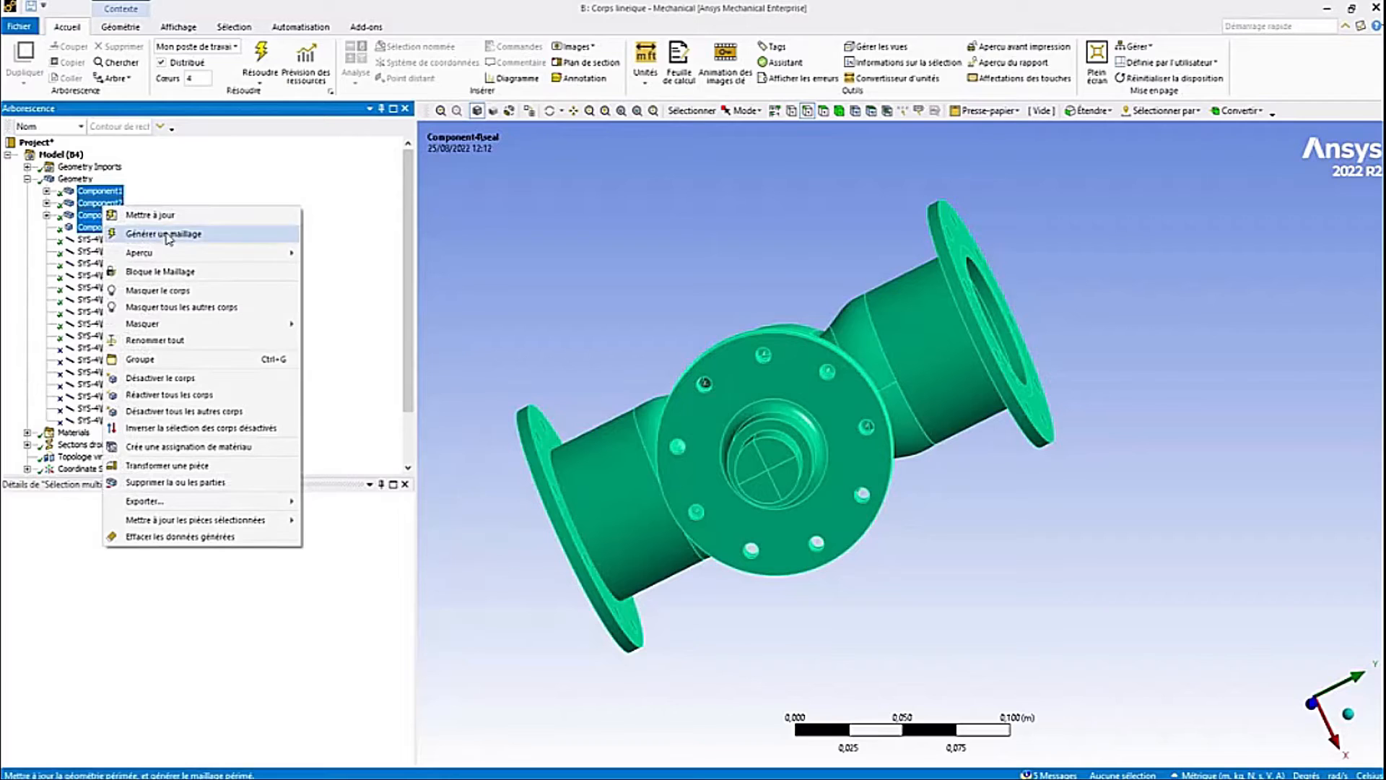
click(190, 291)
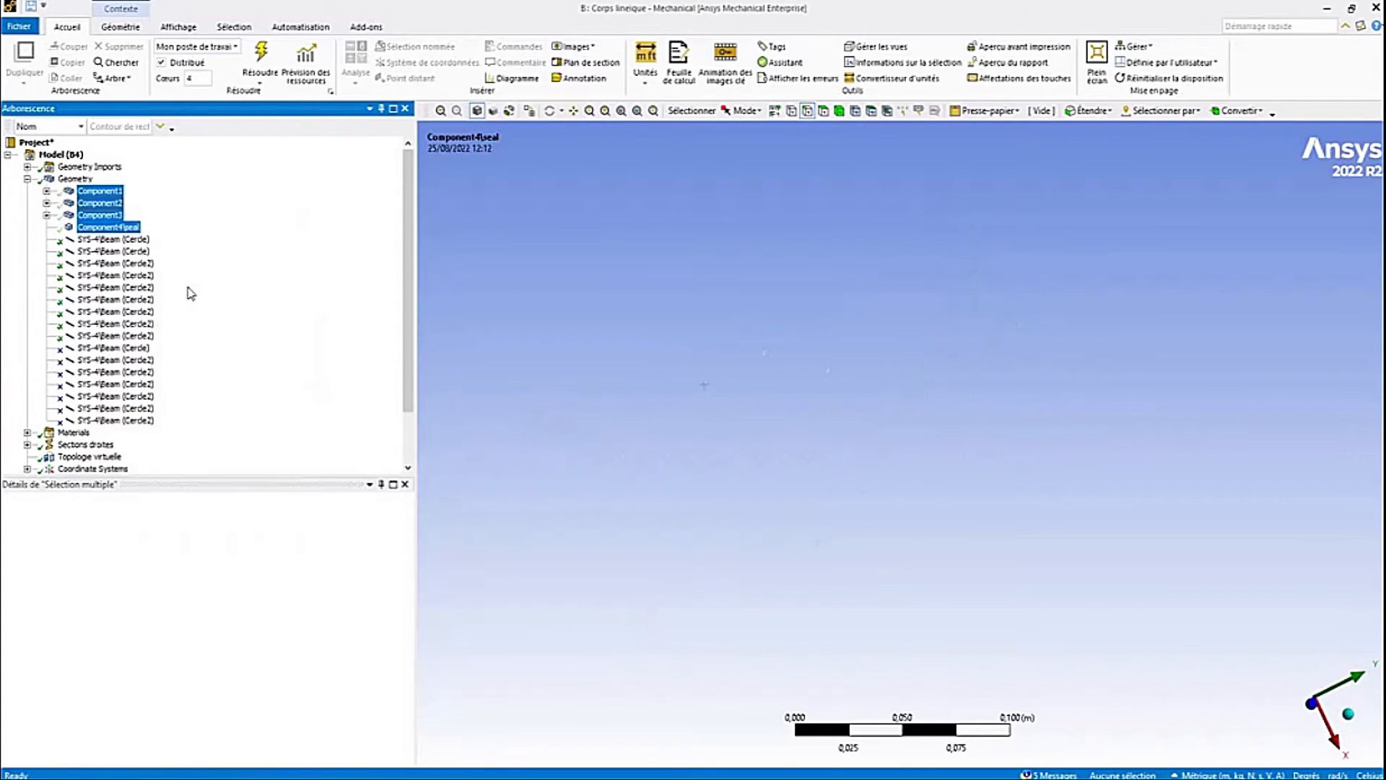
- Highlight the group of beam bodies, then show all bodies of the model again
click(101, 239)
shift+click(115, 335)
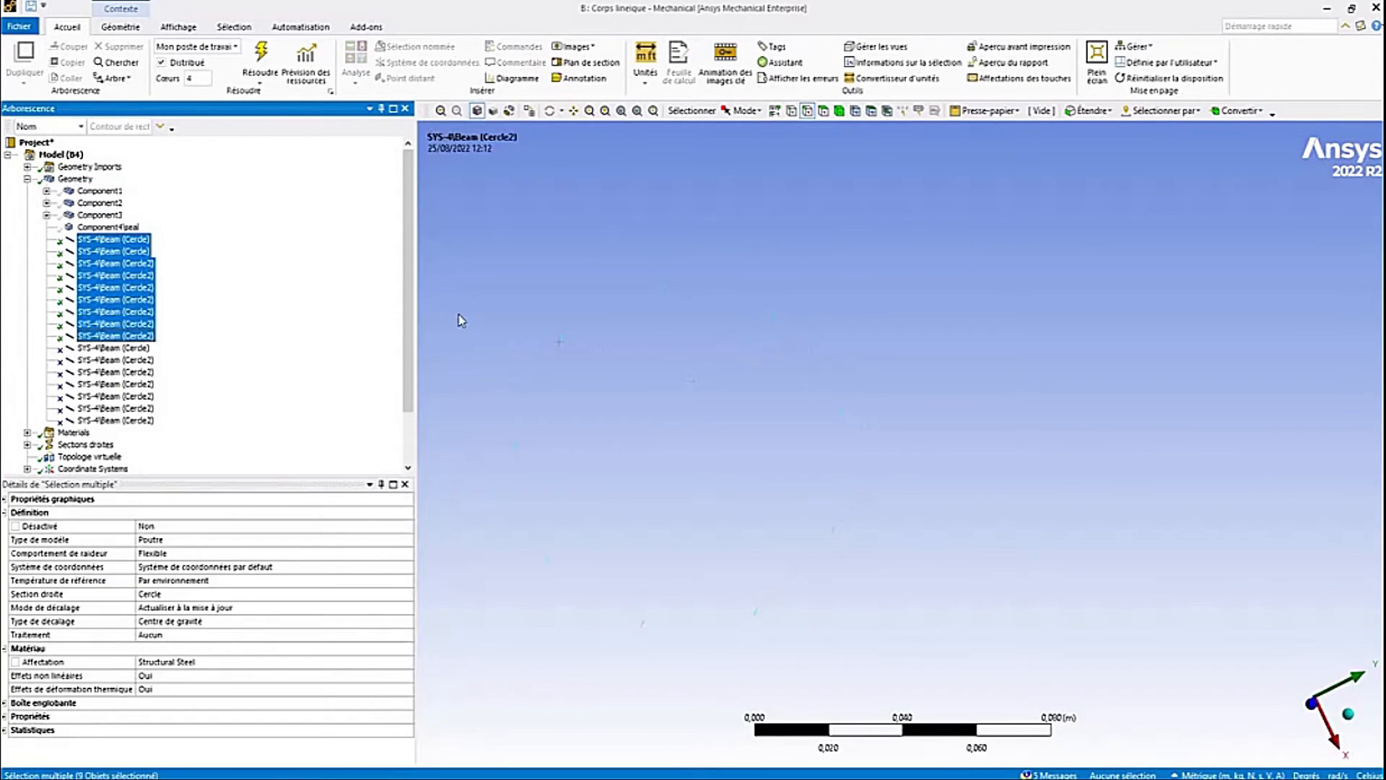
middle_drag(495, 309, 614, 533)
click(99, 190)
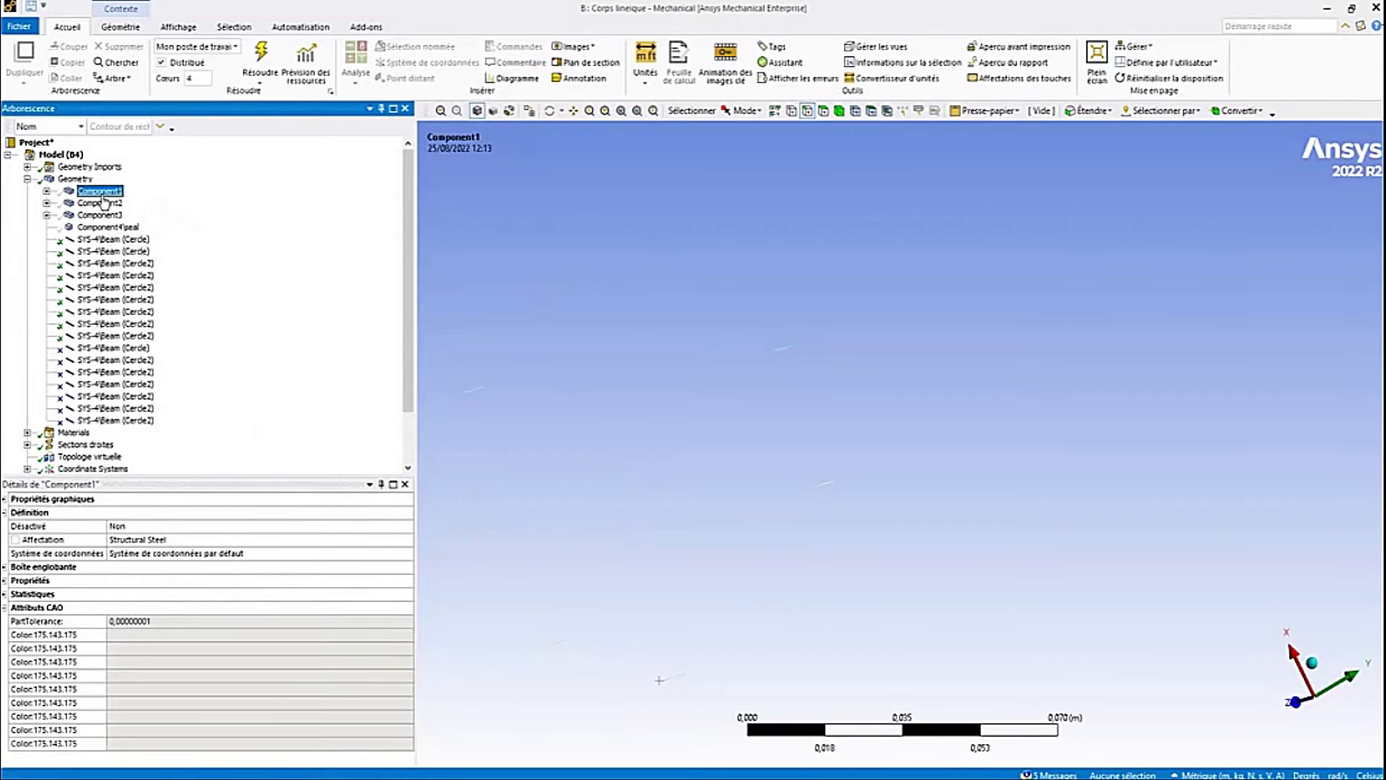
right_click(105, 194)
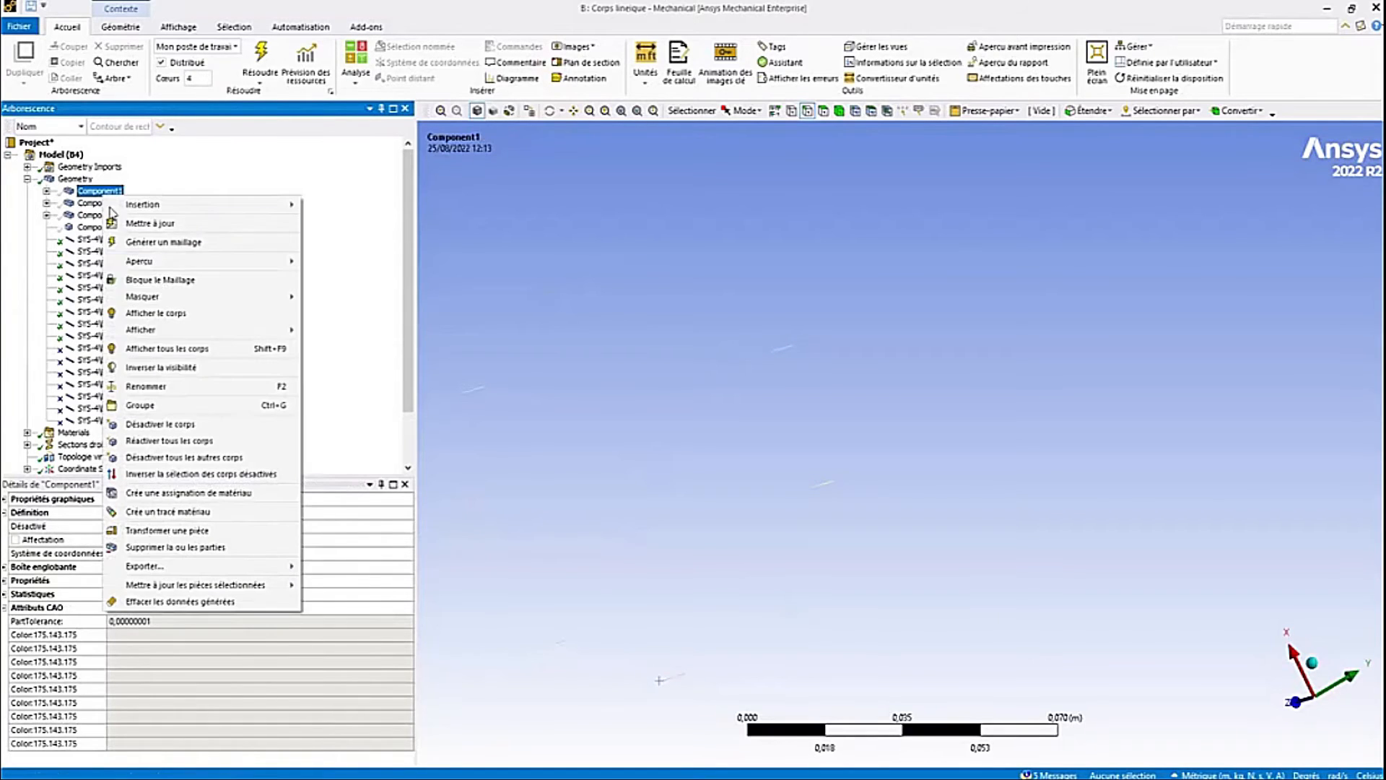
click(203, 348)
middle_drag(790, 272, 871, 359)
scroll(871, 359, down, 4)
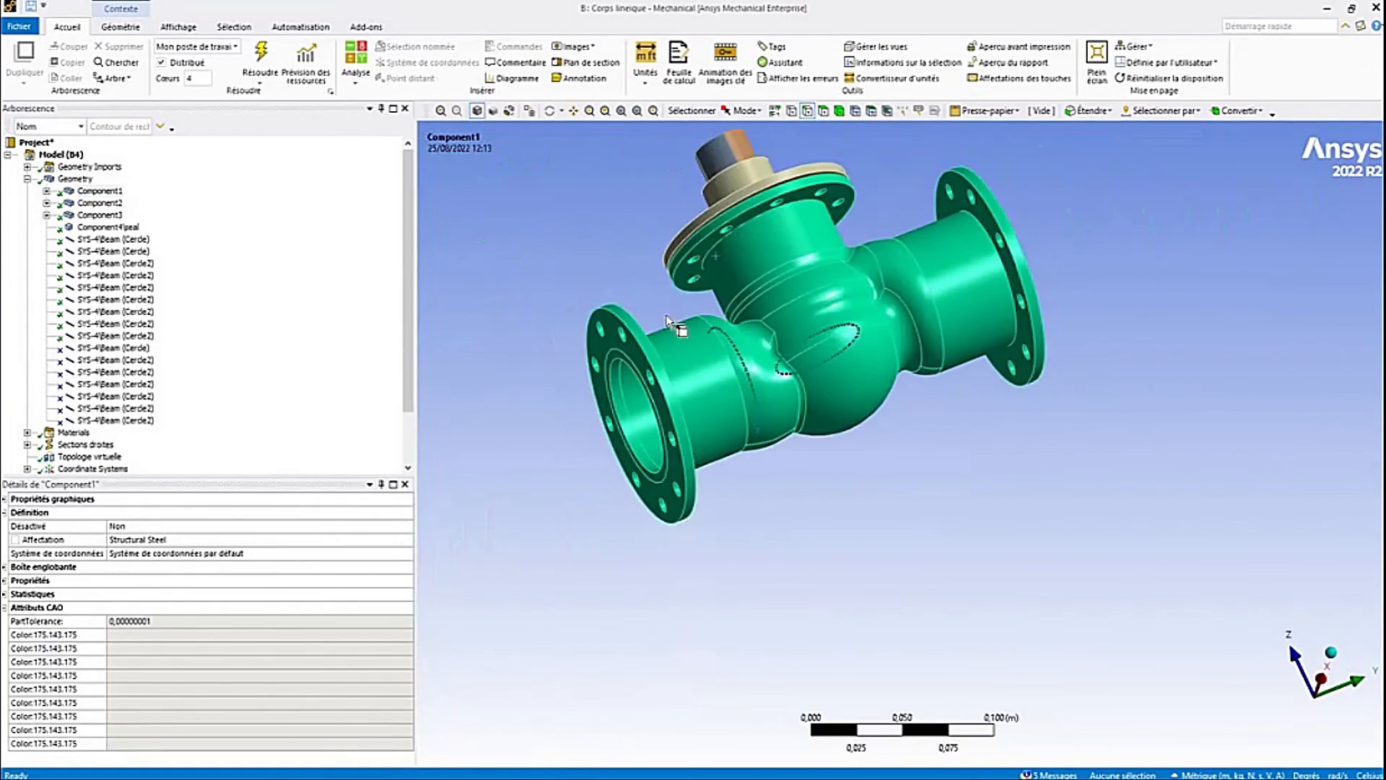
- Inspect the fixed joints under Connections that link the beam bolts to flange1 and body11
click(27, 179)
click(27, 239)
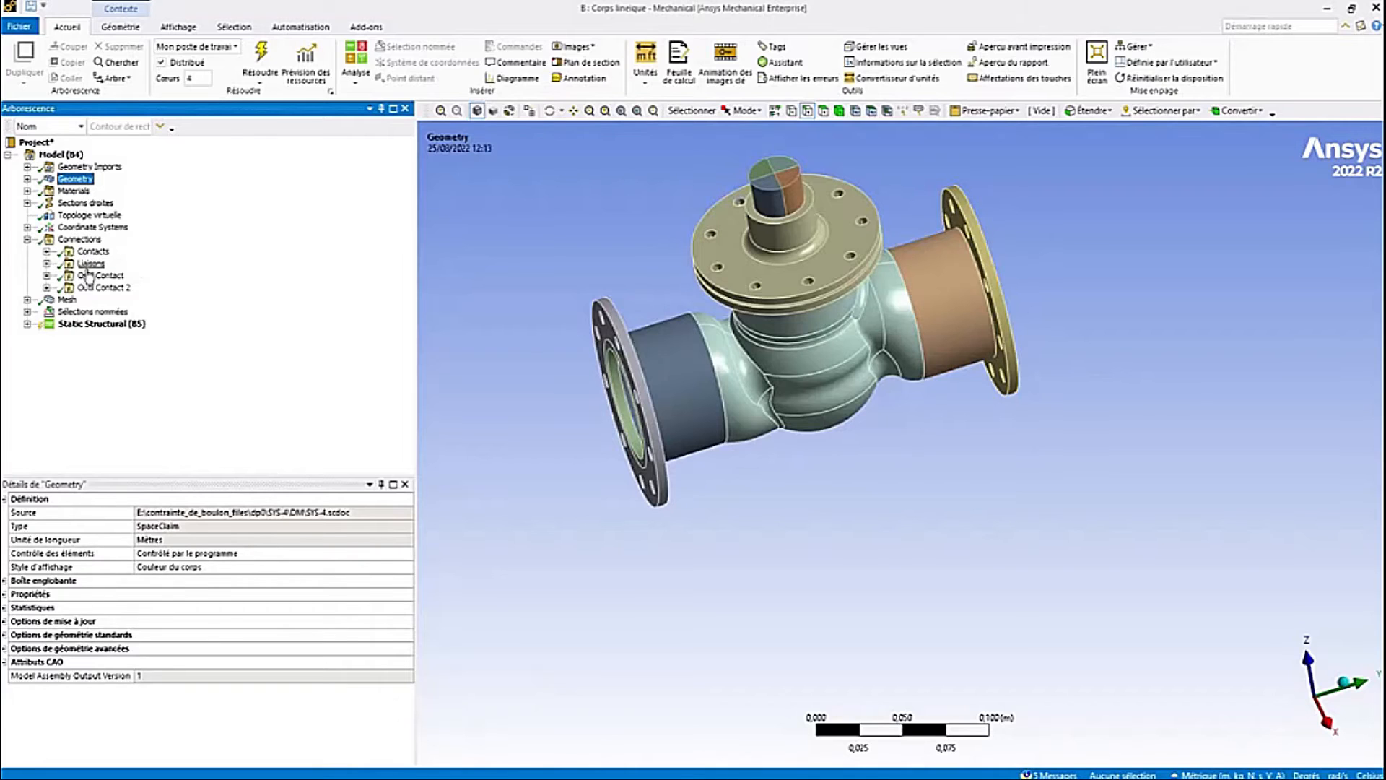
click(47, 263)
click(164, 239)
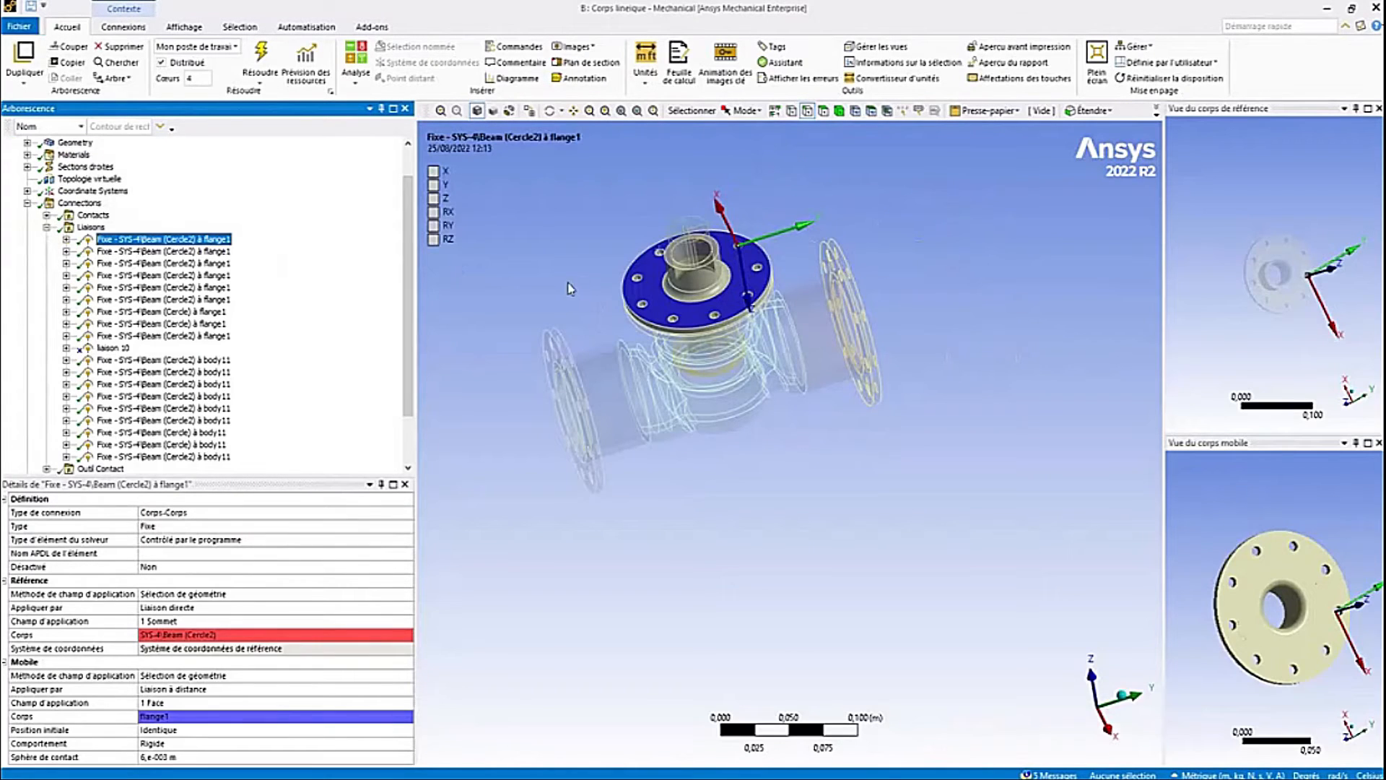
middle_drag(583, 284, 619, 269)
scroll(618, 269, up, 5)
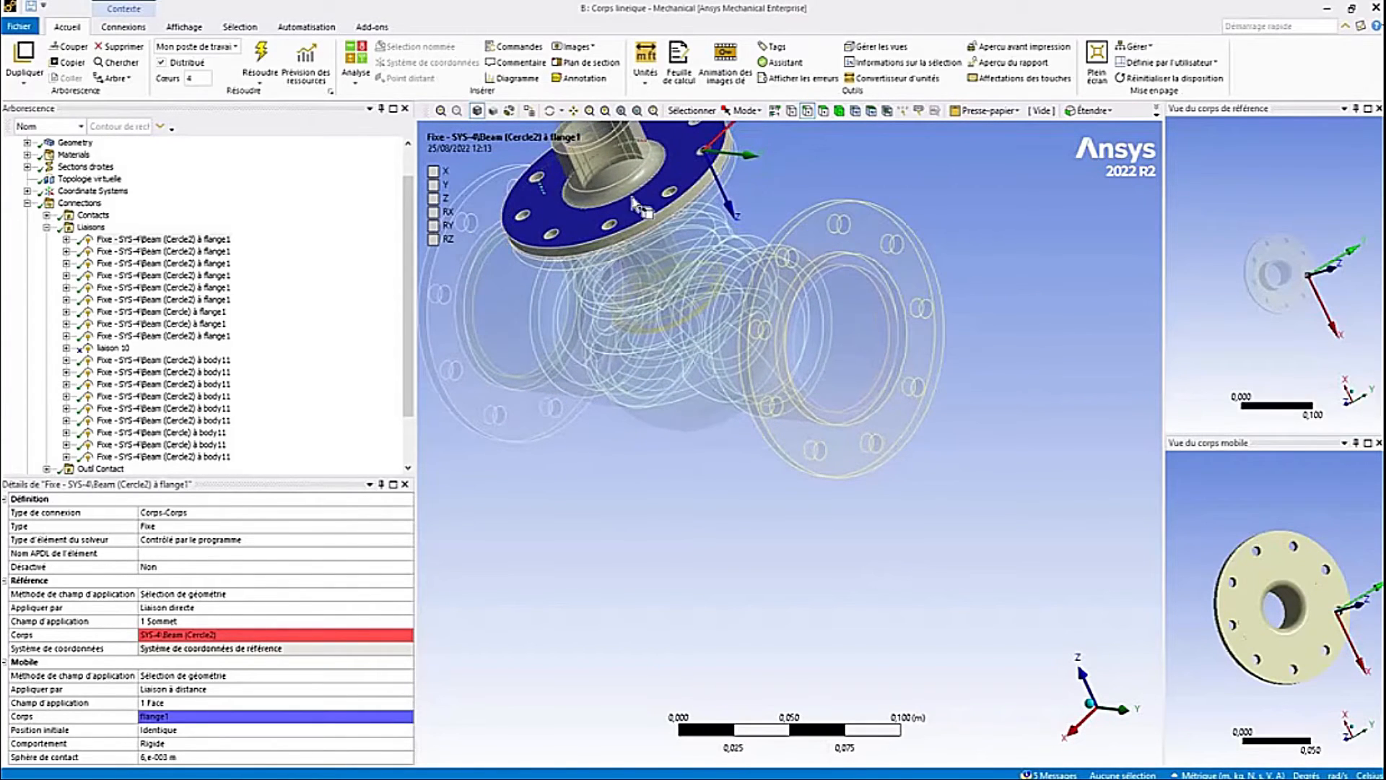
ctrl+middle_drag(617, 204, 654, 345)
click(144, 359)
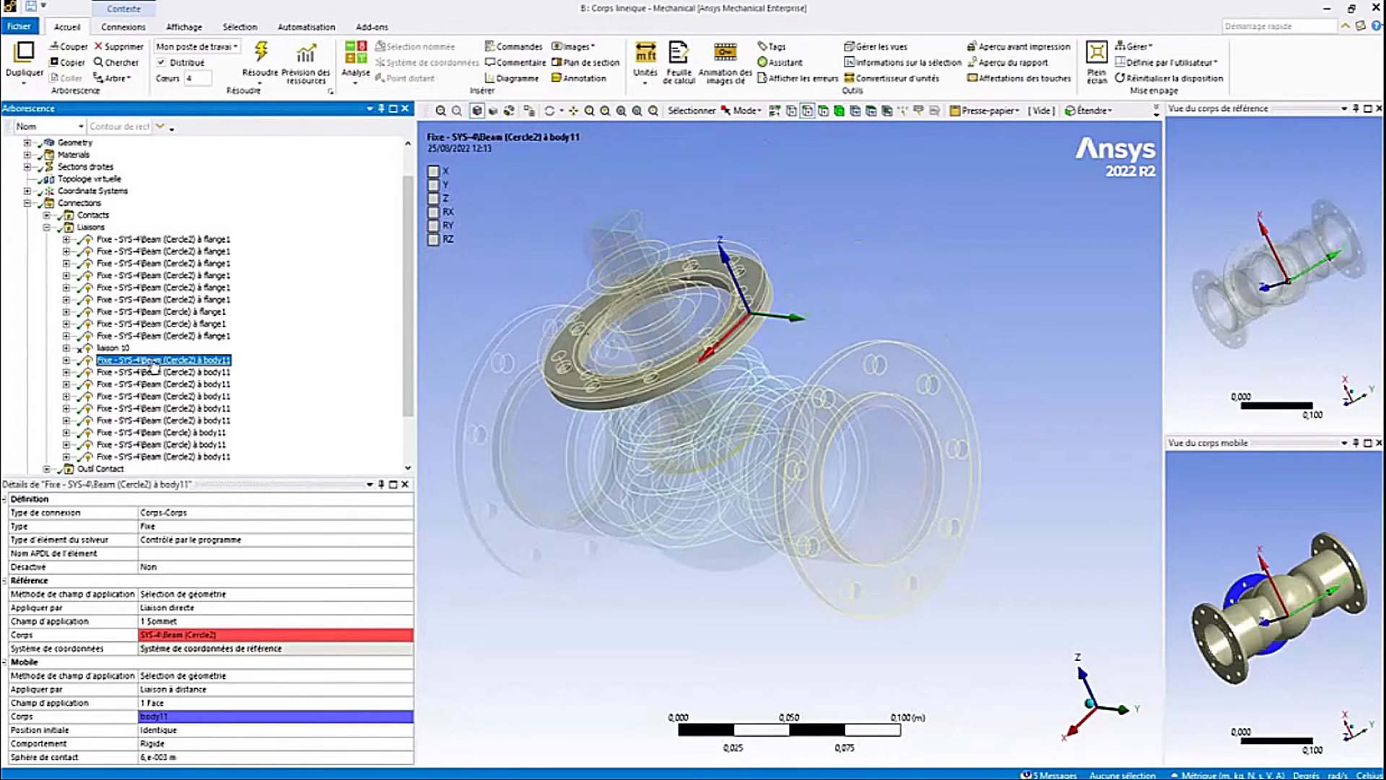
- Rotate the beam-bolt model and go through further fixed joints linking the beam bolts to flange1 and body11
middle_drag(654, 516, 699, 429)
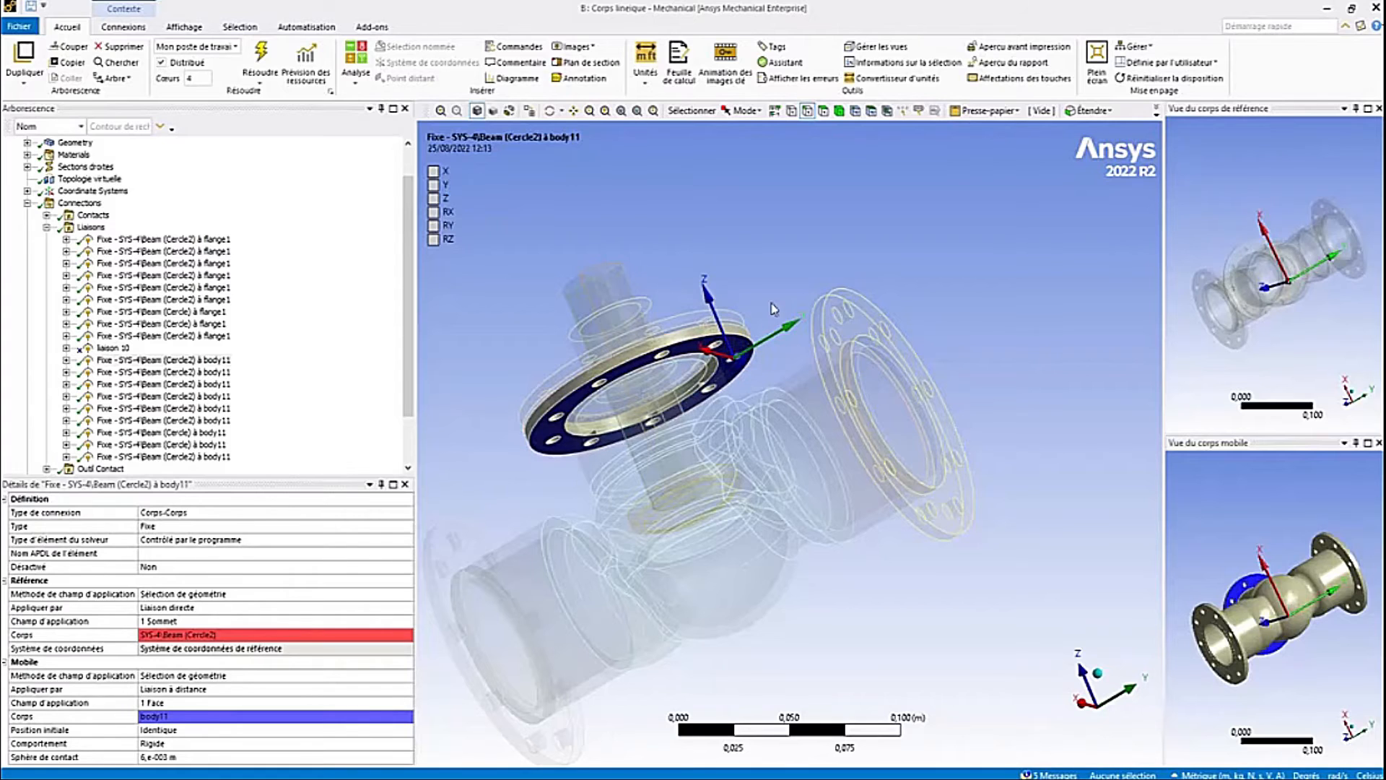
middle_drag(774, 304, 681, 396)
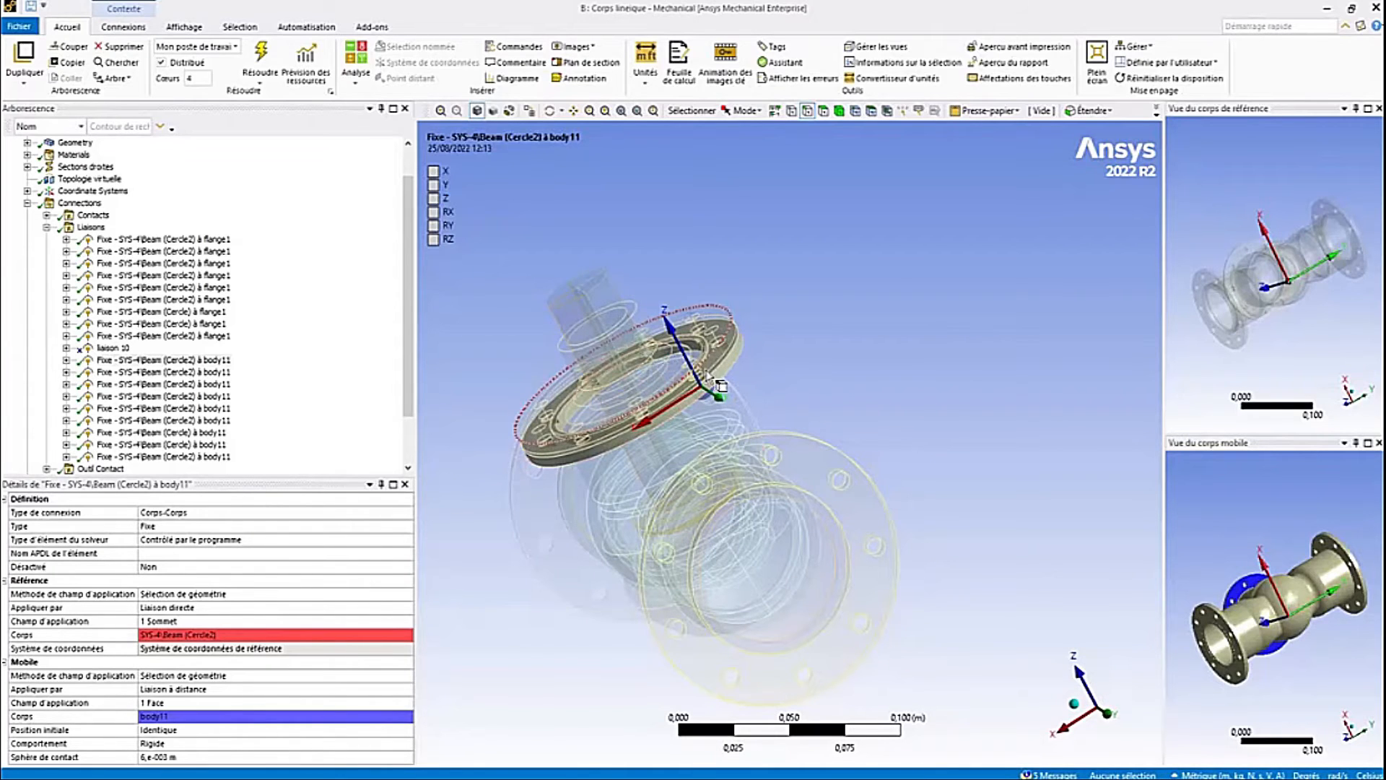
click(166, 407)
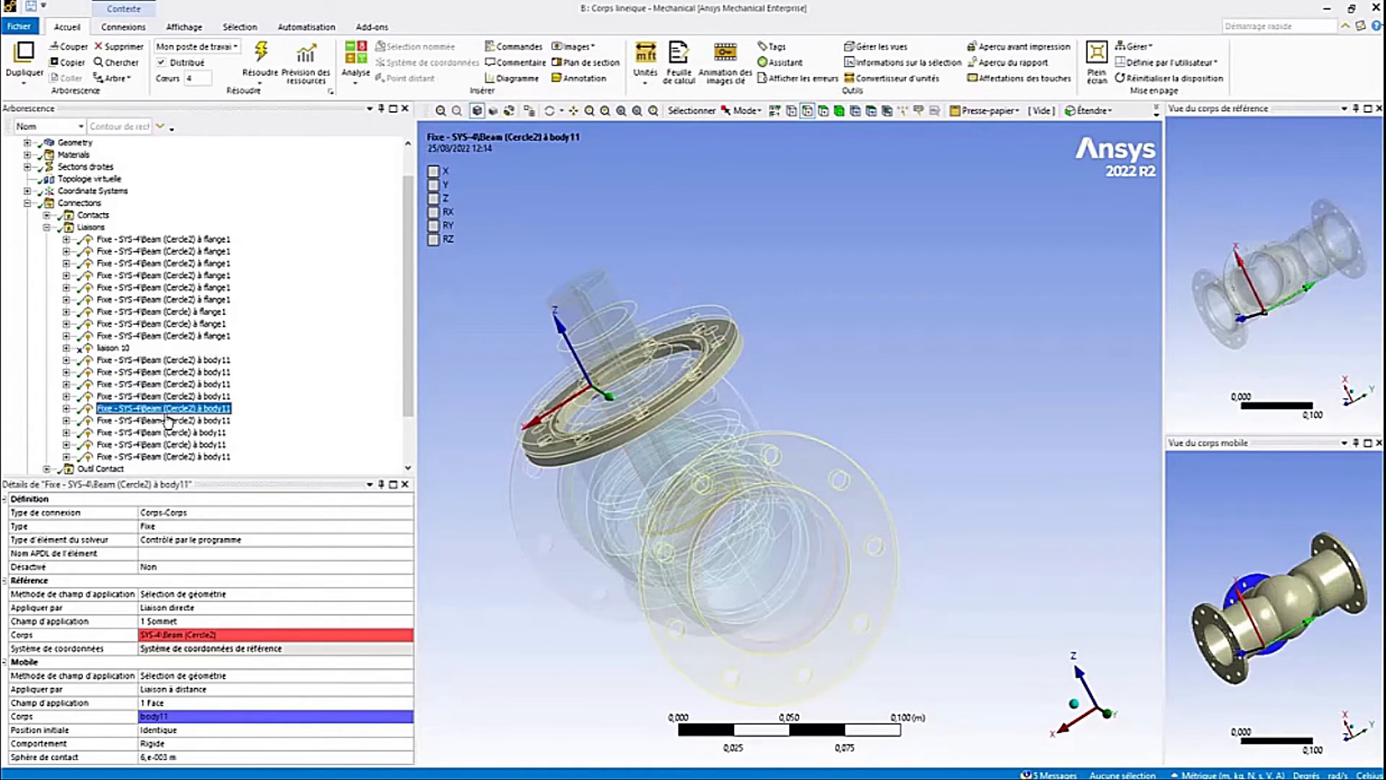
click(177, 251)
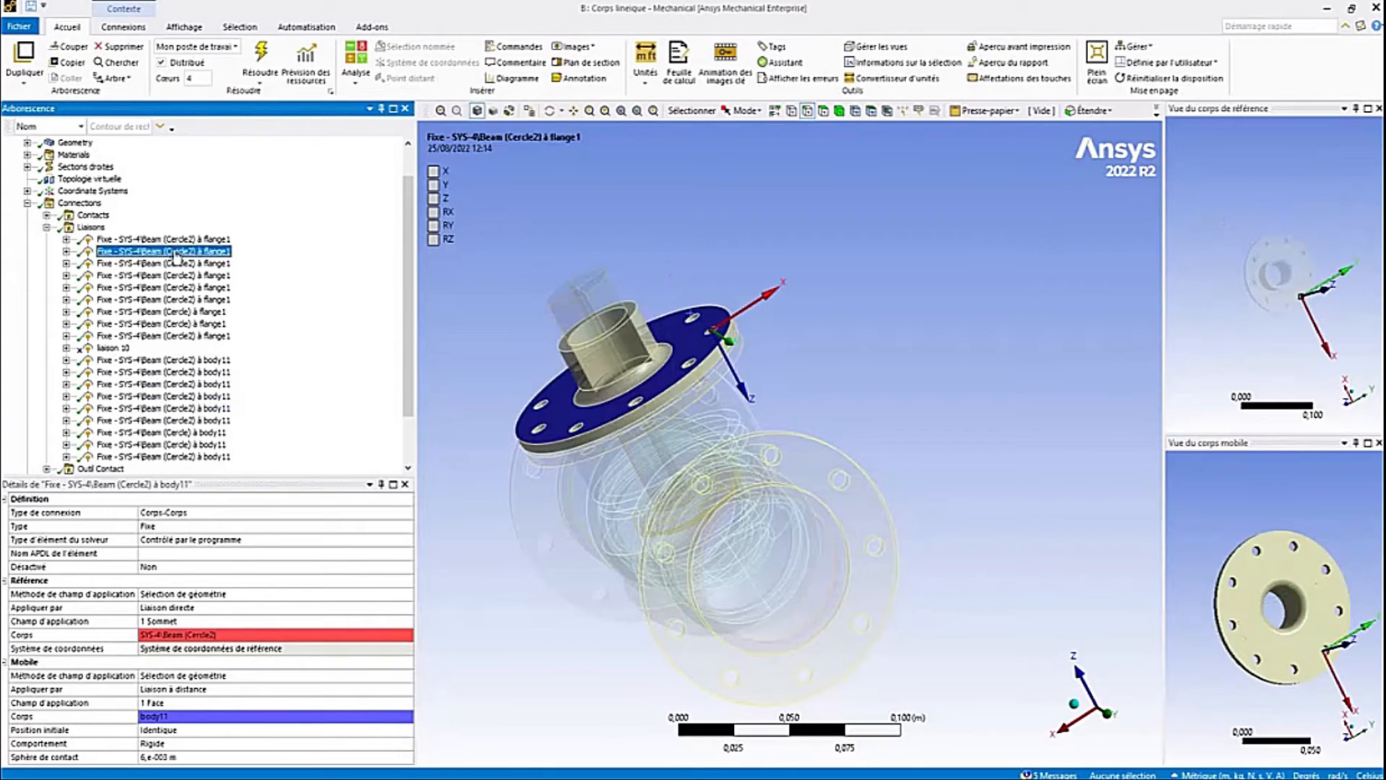
click(172, 275)
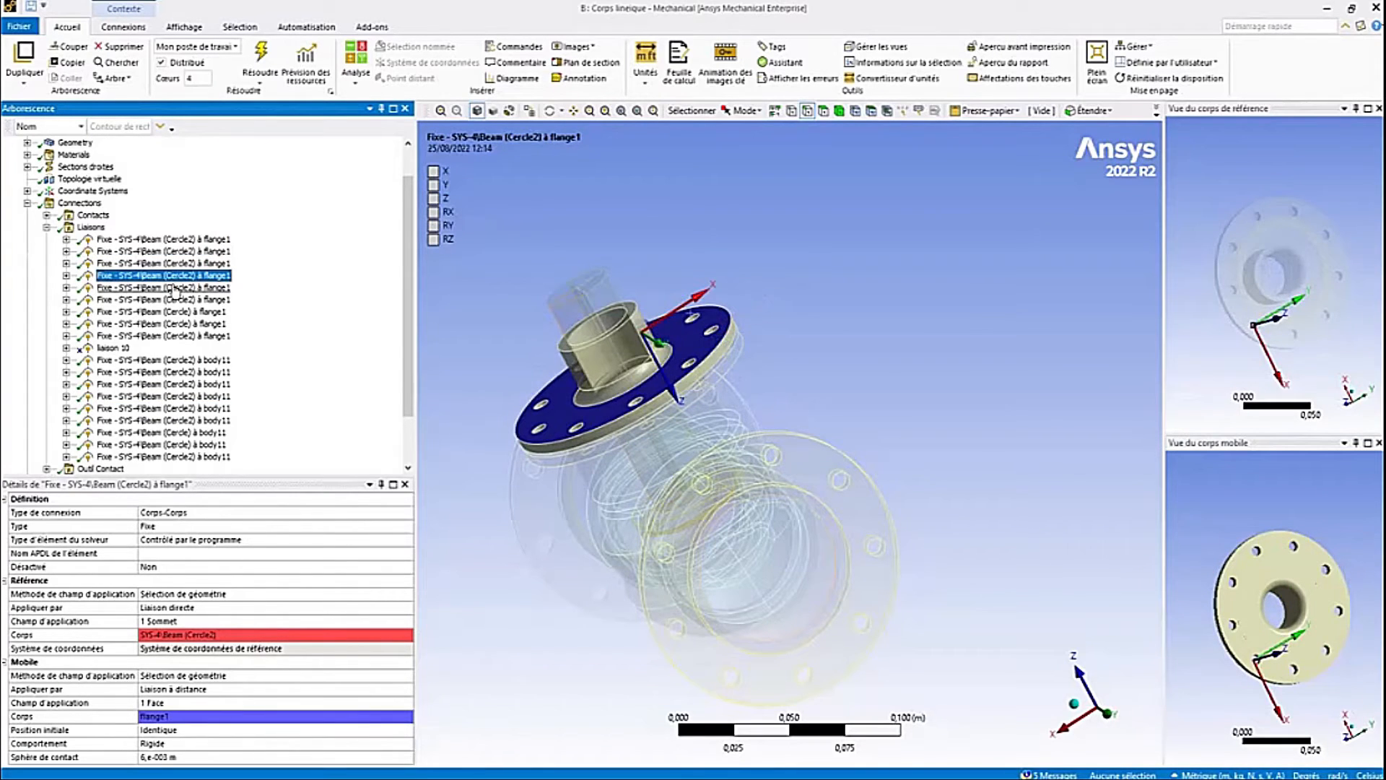
click(172, 311)
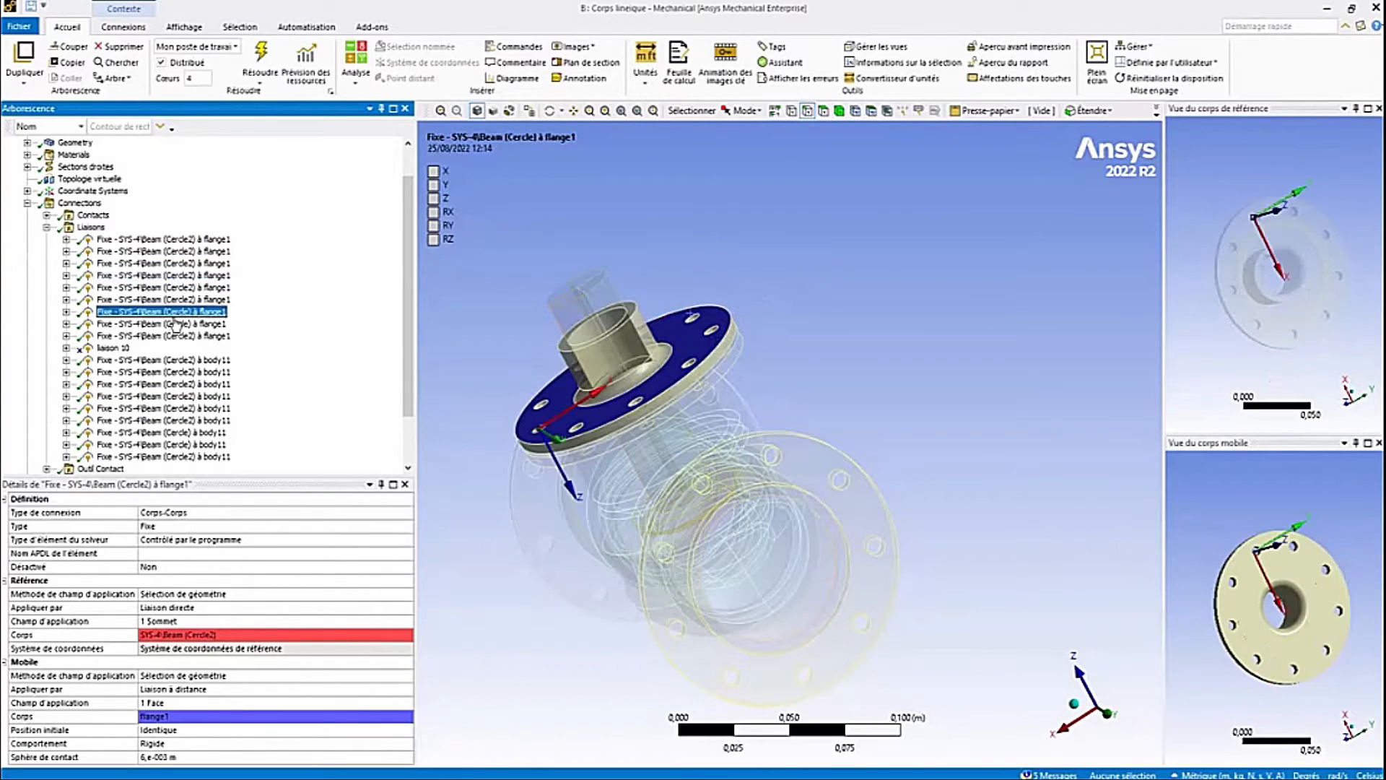
click(193, 361)
click(194, 372)
click(196, 397)
click(195, 408)
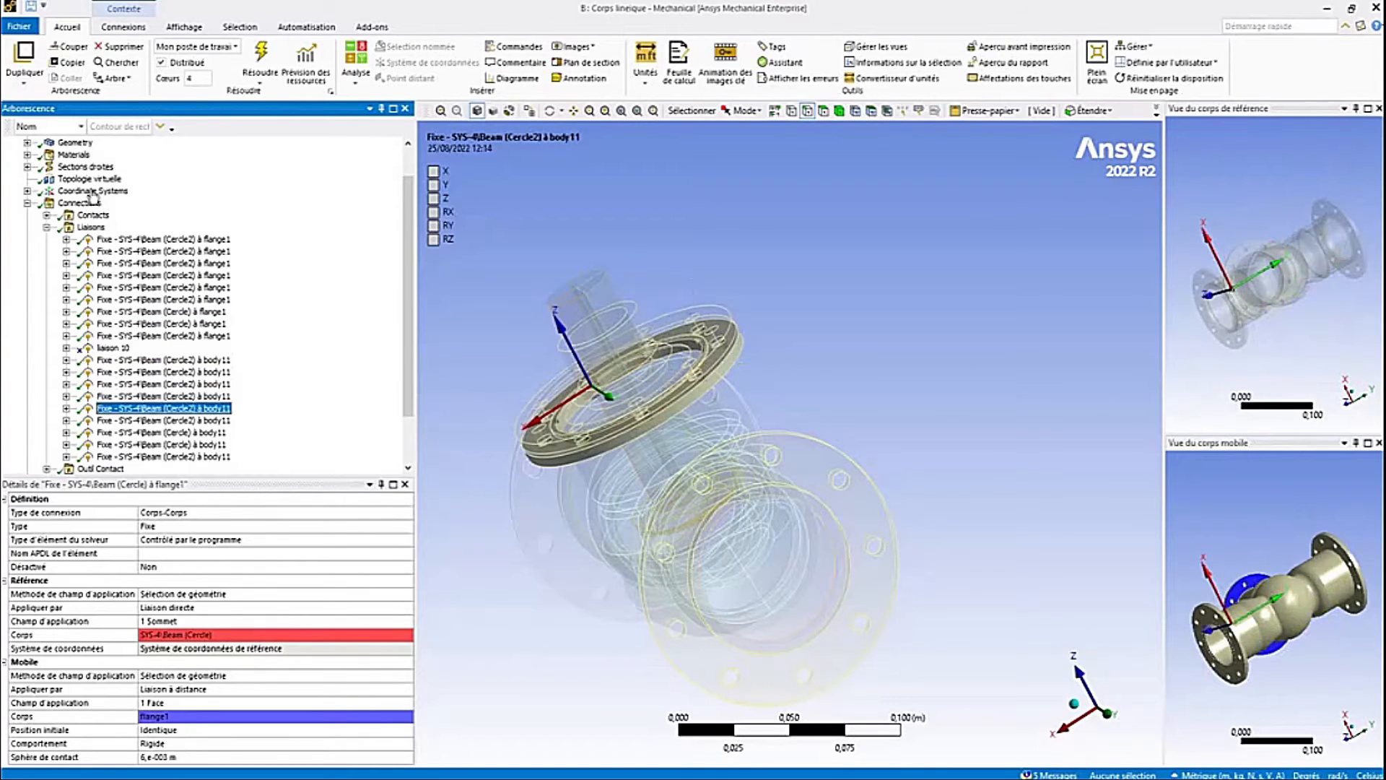
- Collapse the connections and review the model's mesh and the Static Structural analysis branch
click(47, 228)
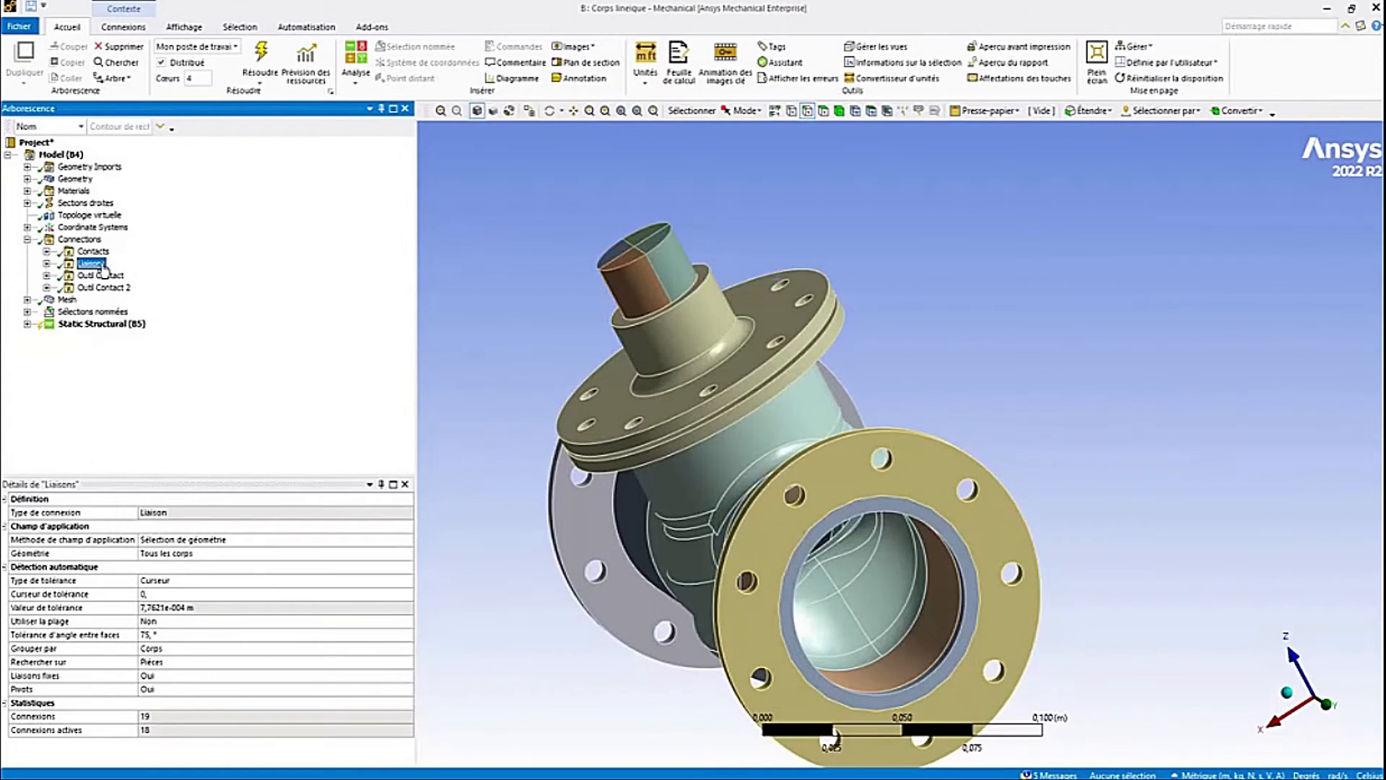
click(46, 252)
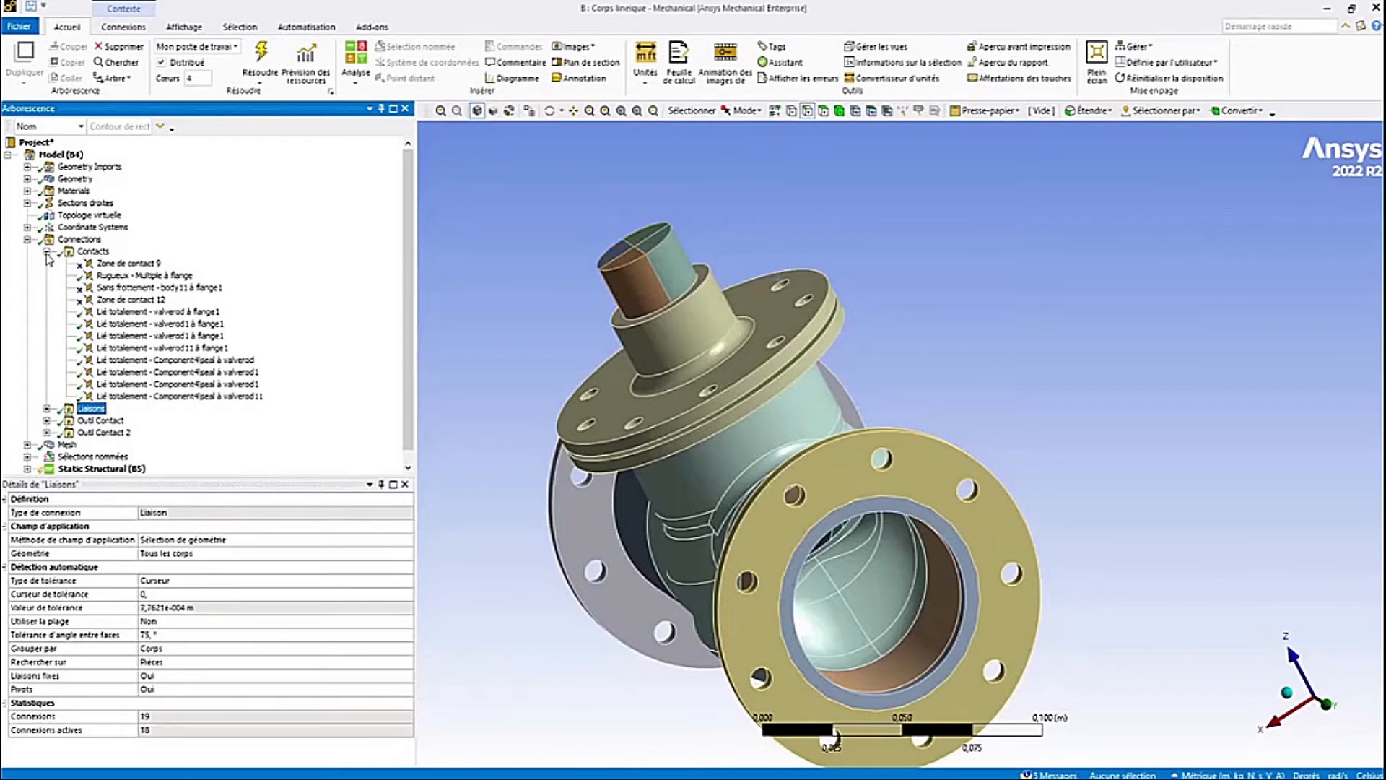
click(47, 251)
click(27, 239)
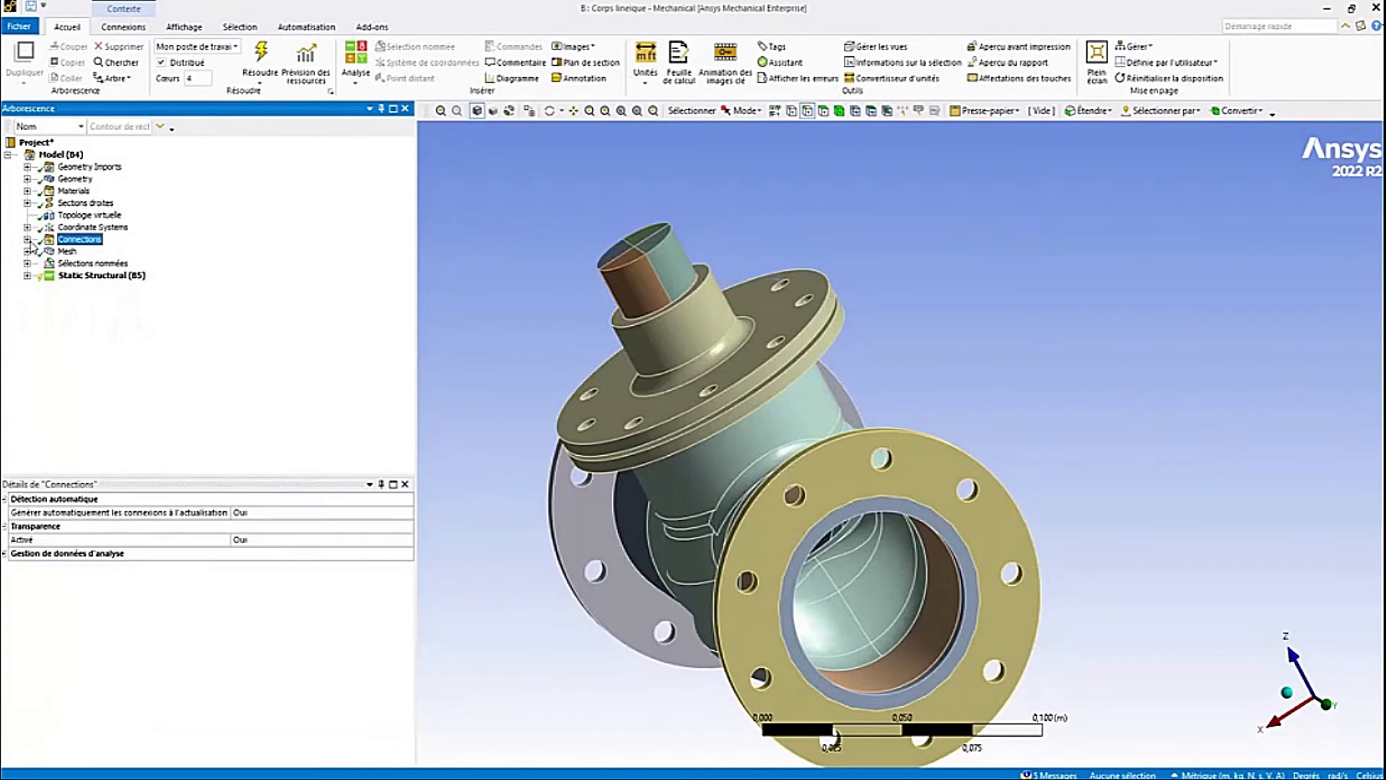
click(67, 251)
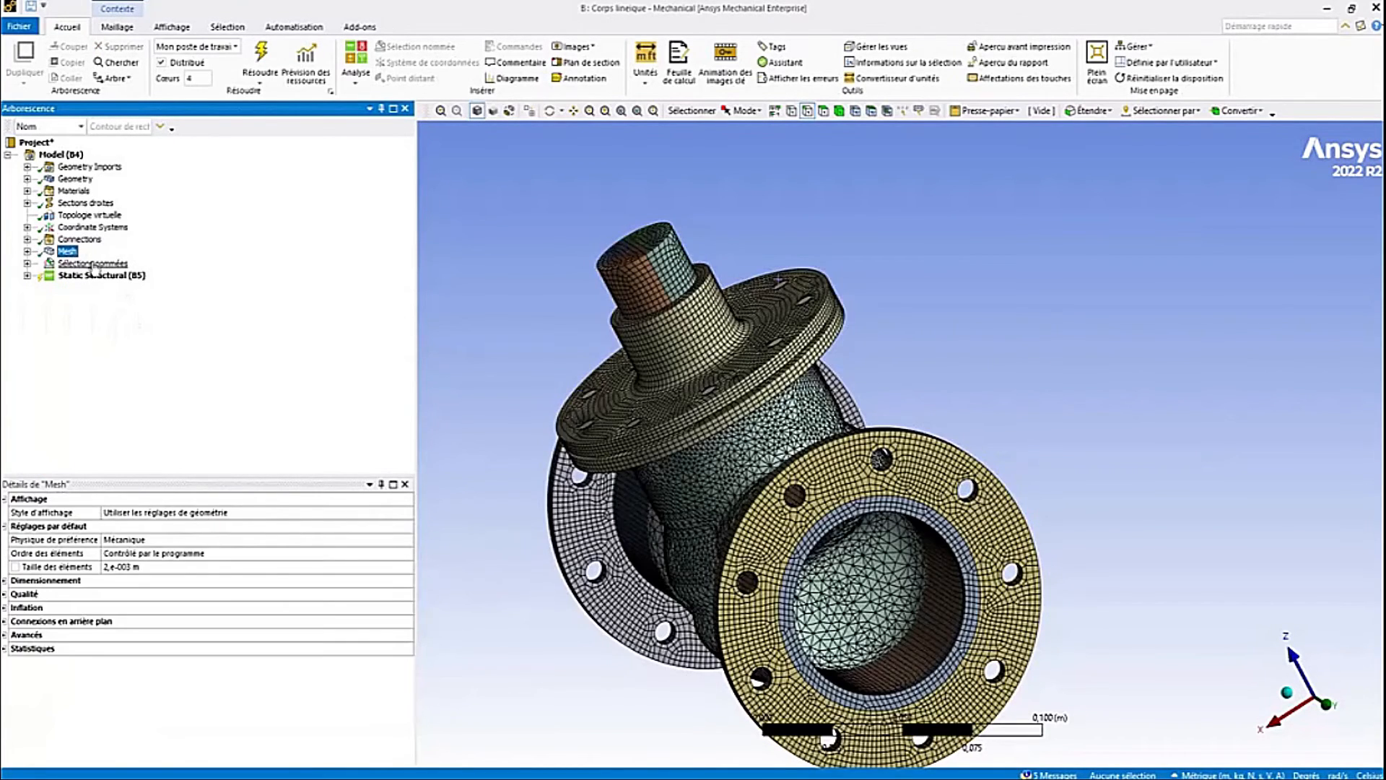
middle_drag(571, 378, 738, 338)
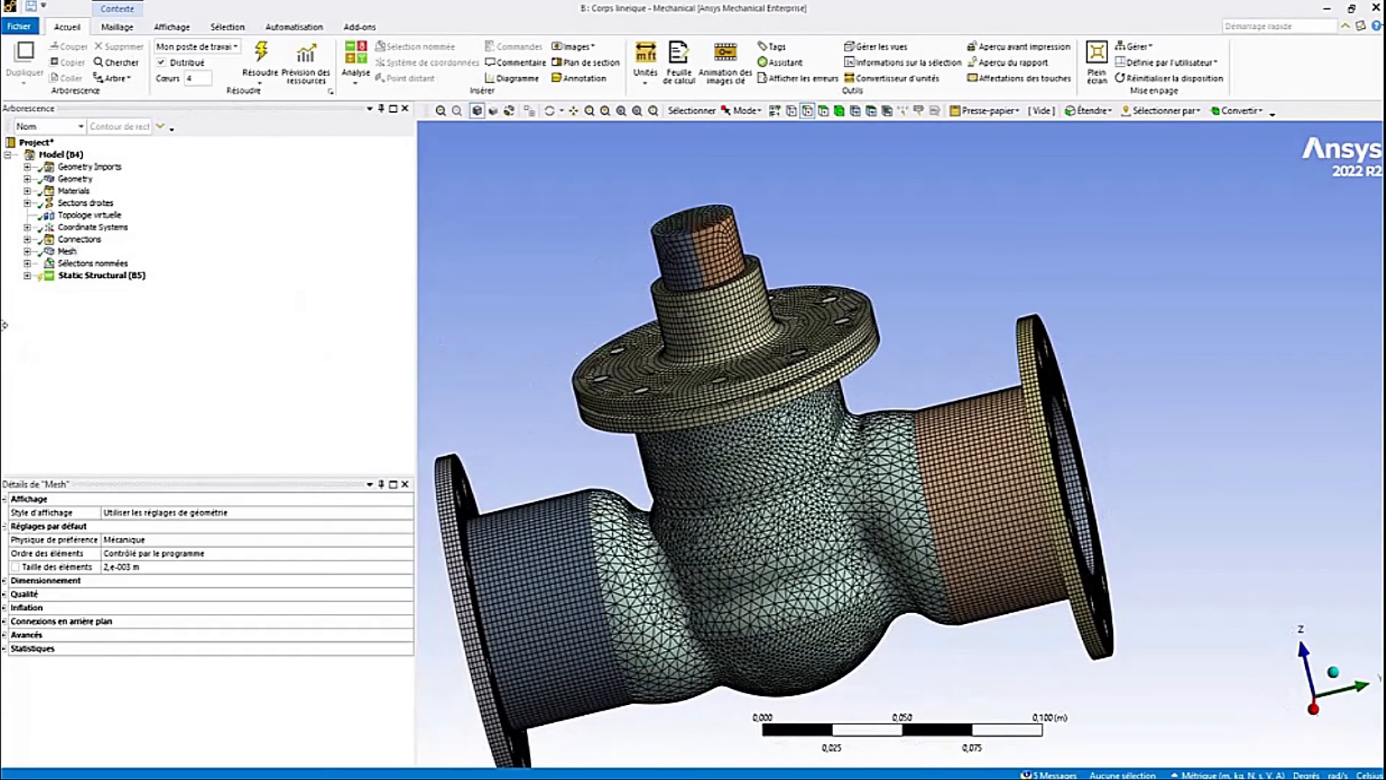
click(27, 275)
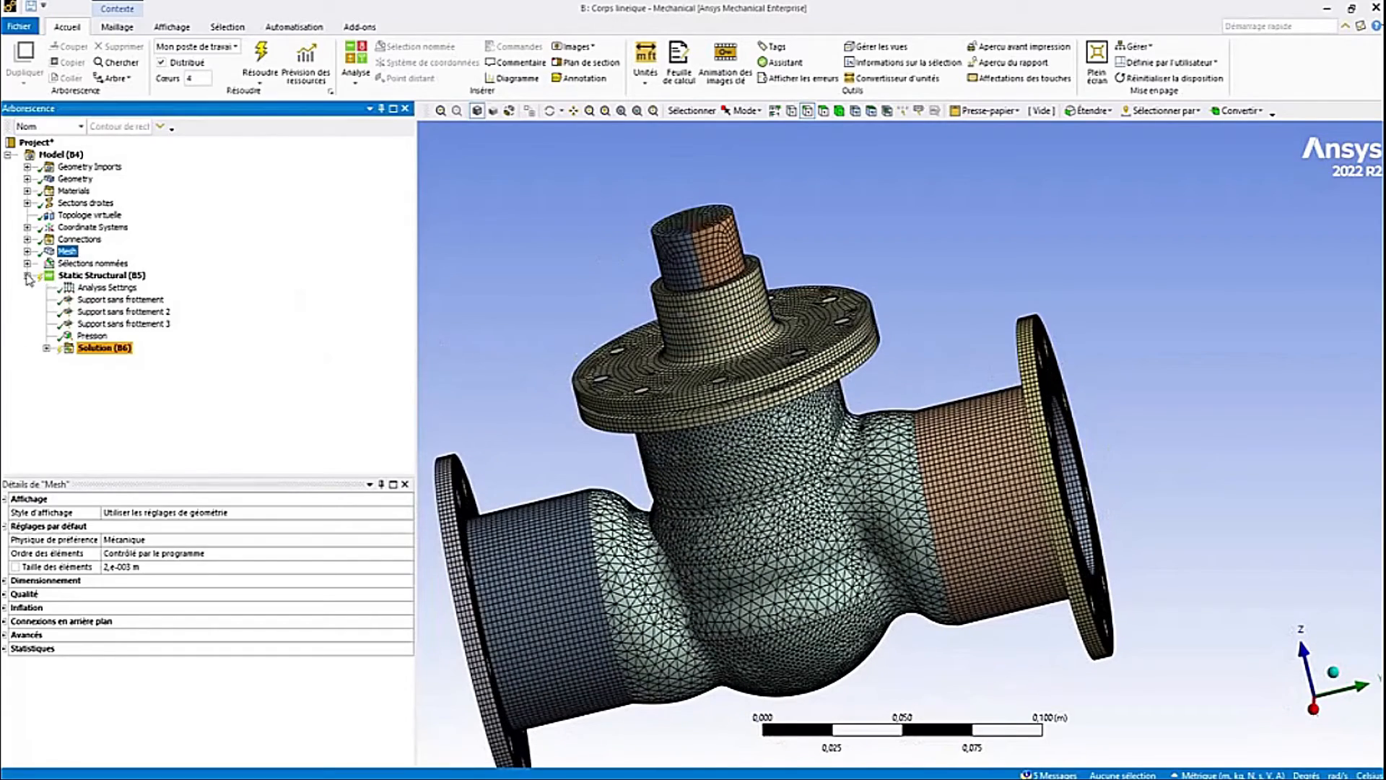
click(119, 274)
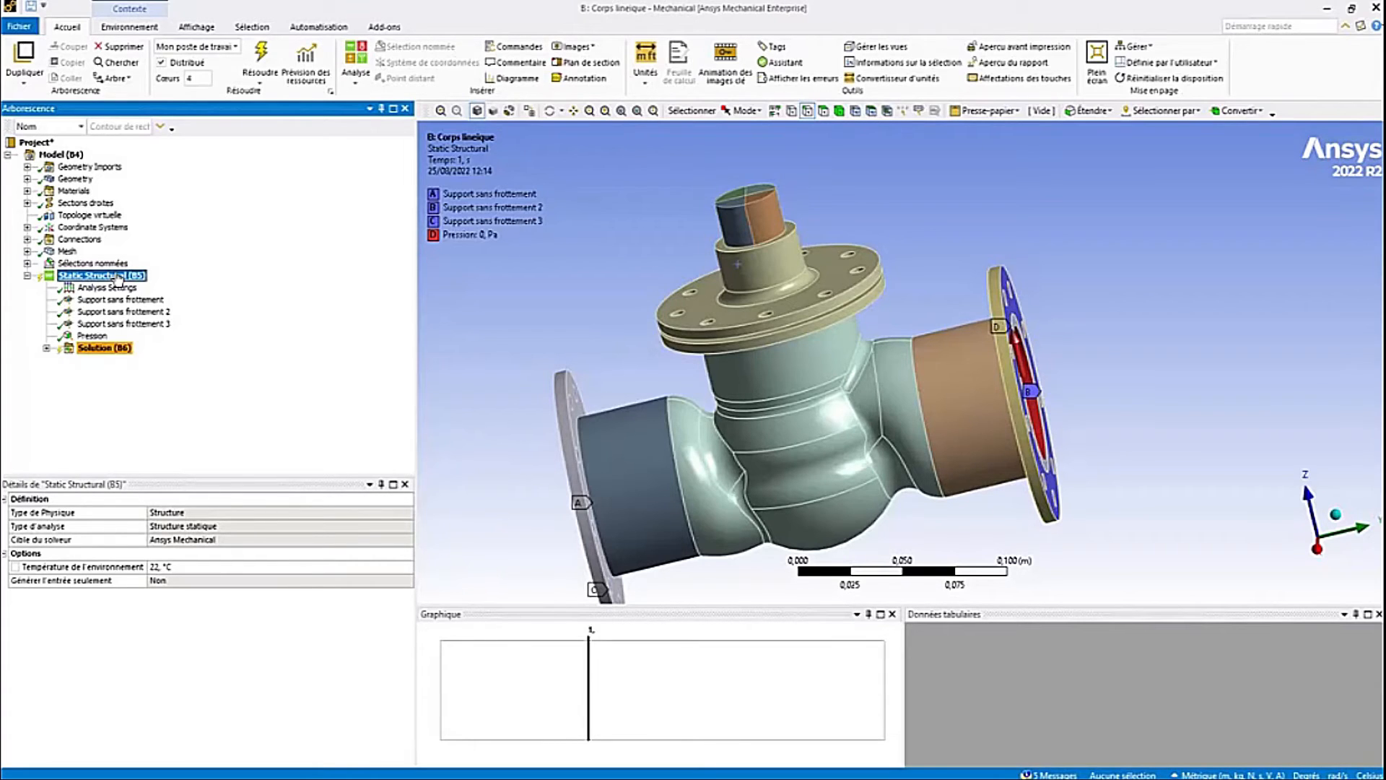
- Insert a bolt pretension load under the Static Structural analysis
right_click(118, 280)
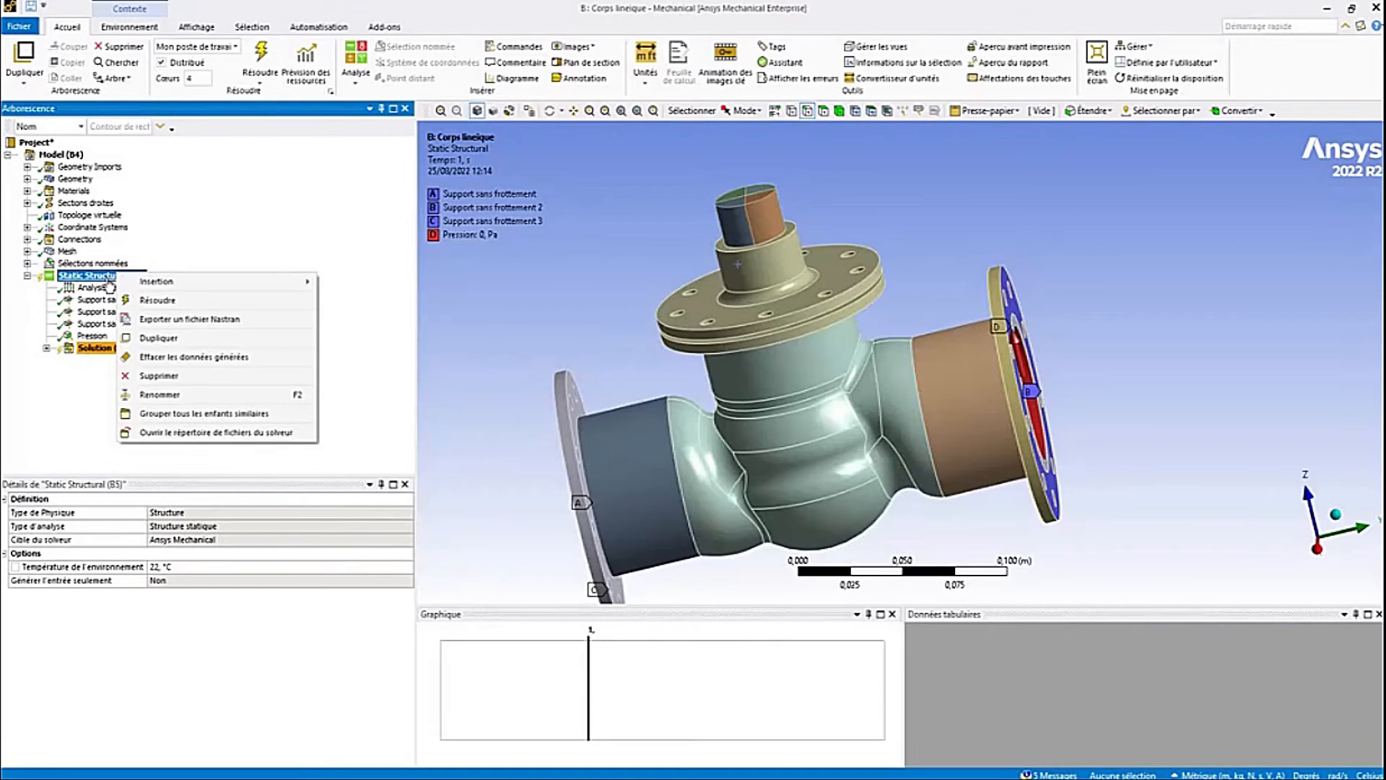
mouse_move(143, 282)
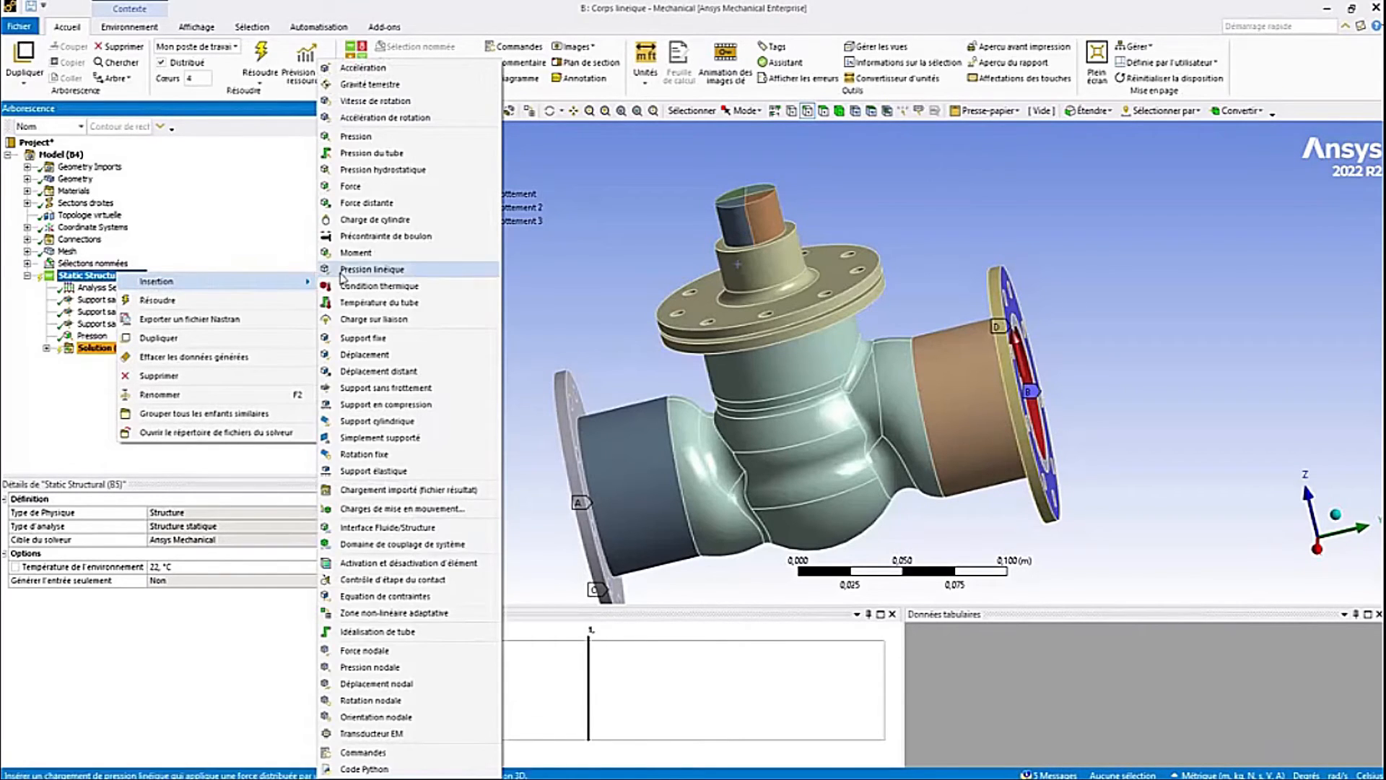
click(398, 236)
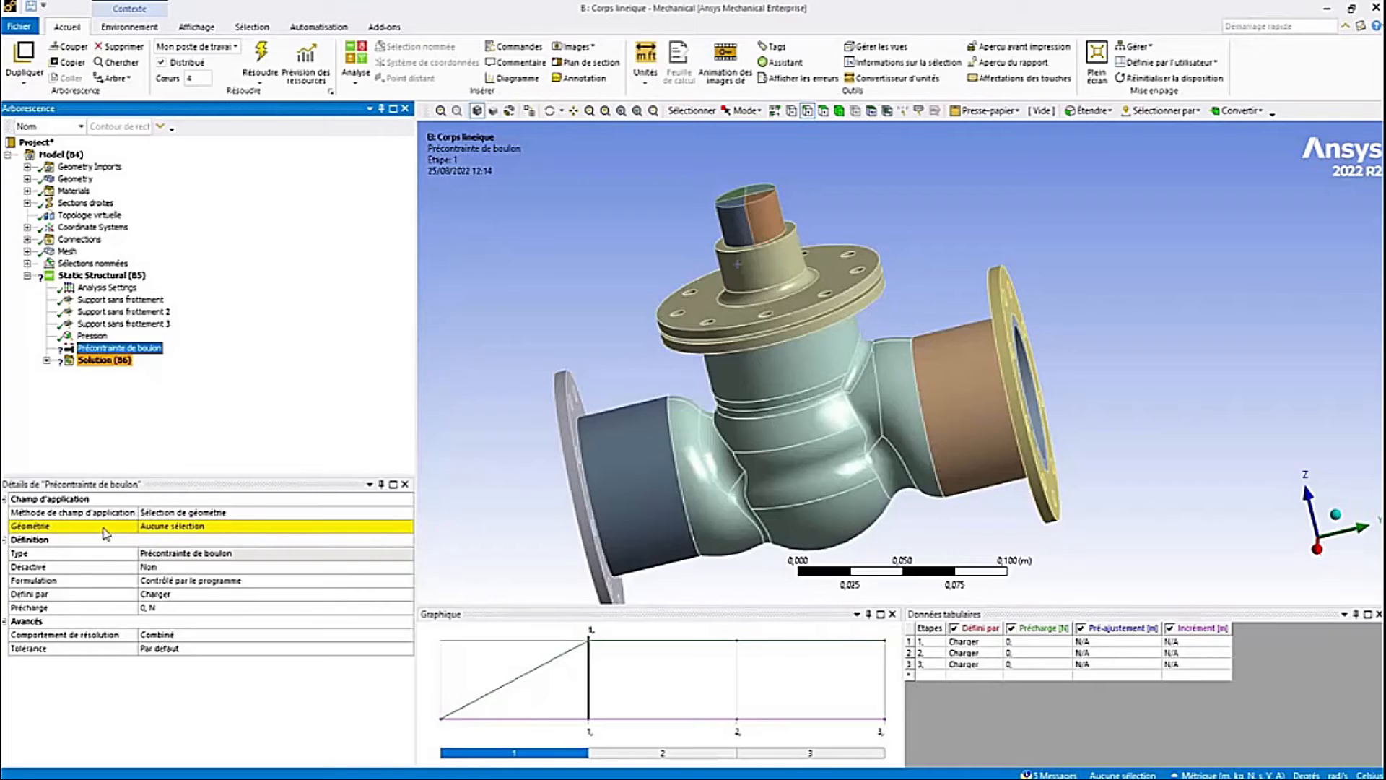
- Scope the bolt pretension to the nine bolt hole edges of the upper flange
click(165, 528)
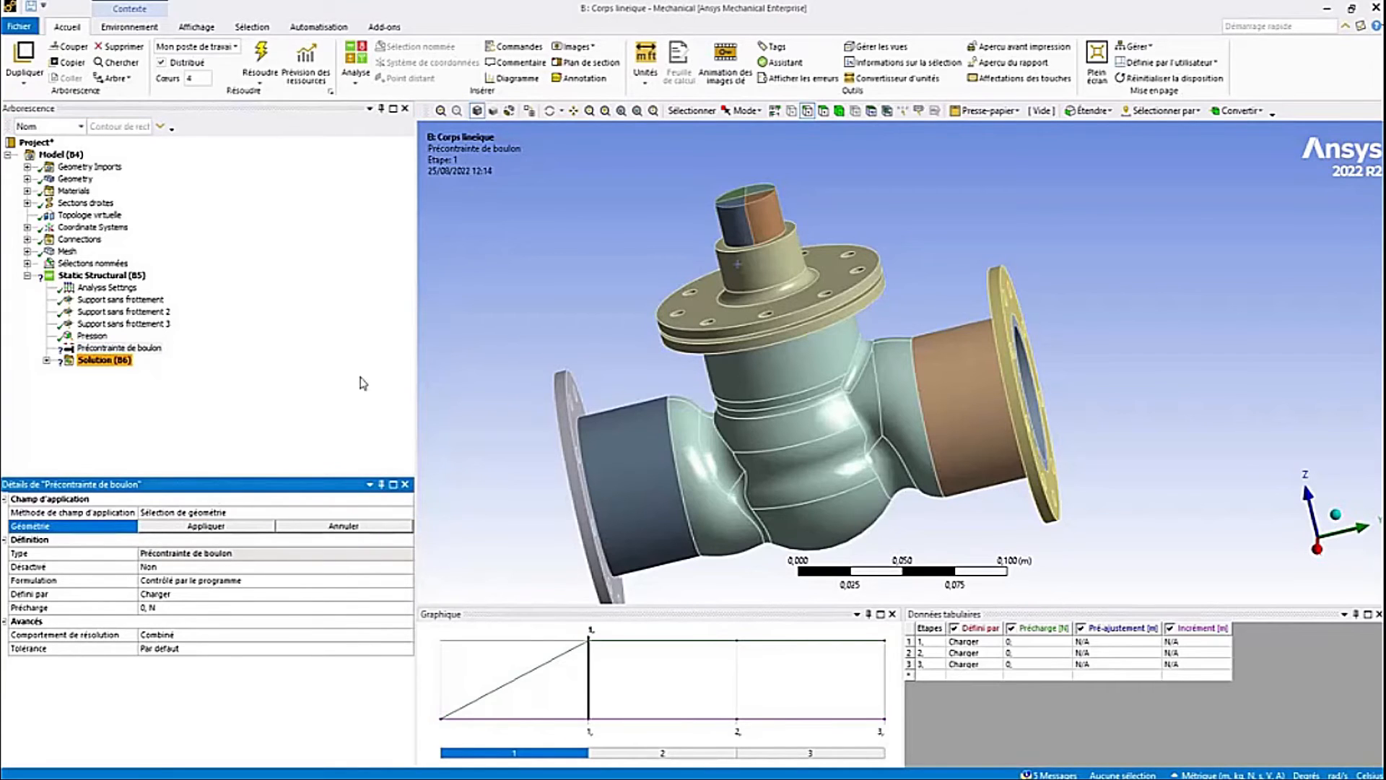
middle_drag(580, 353, 585, 334)
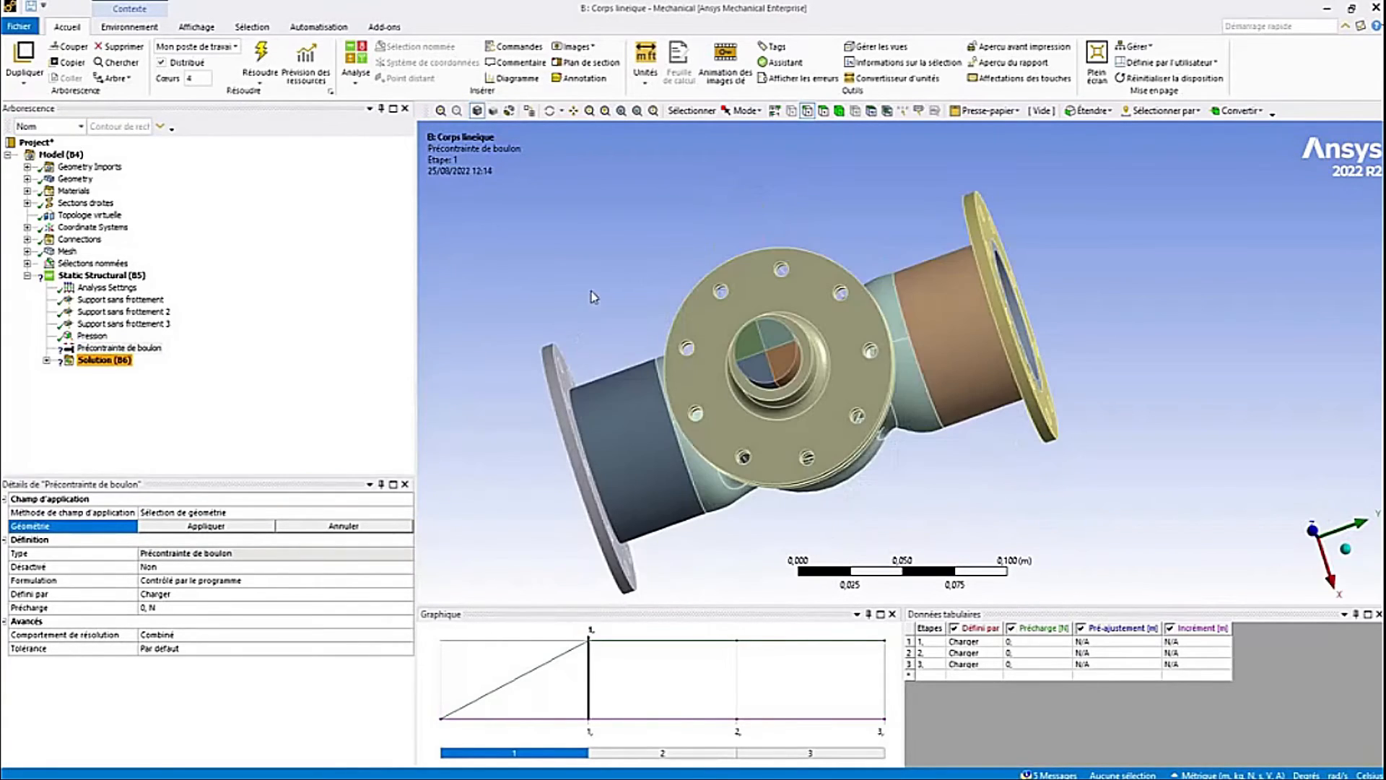
scroll(594, 294, up, 3)
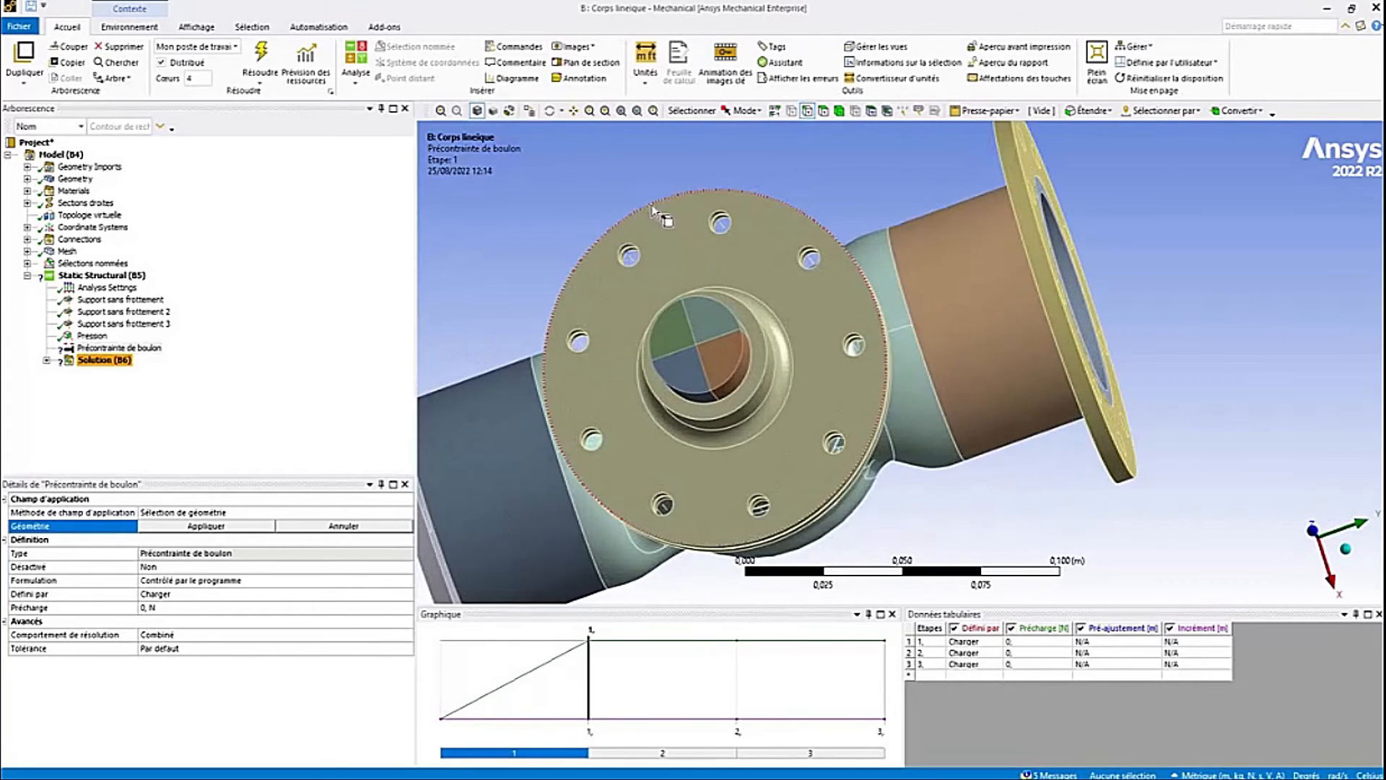
click(630, 258)
ctrl+click(720, 222)
ctrl+click(809, 257)
ctrl+click(853, 345)
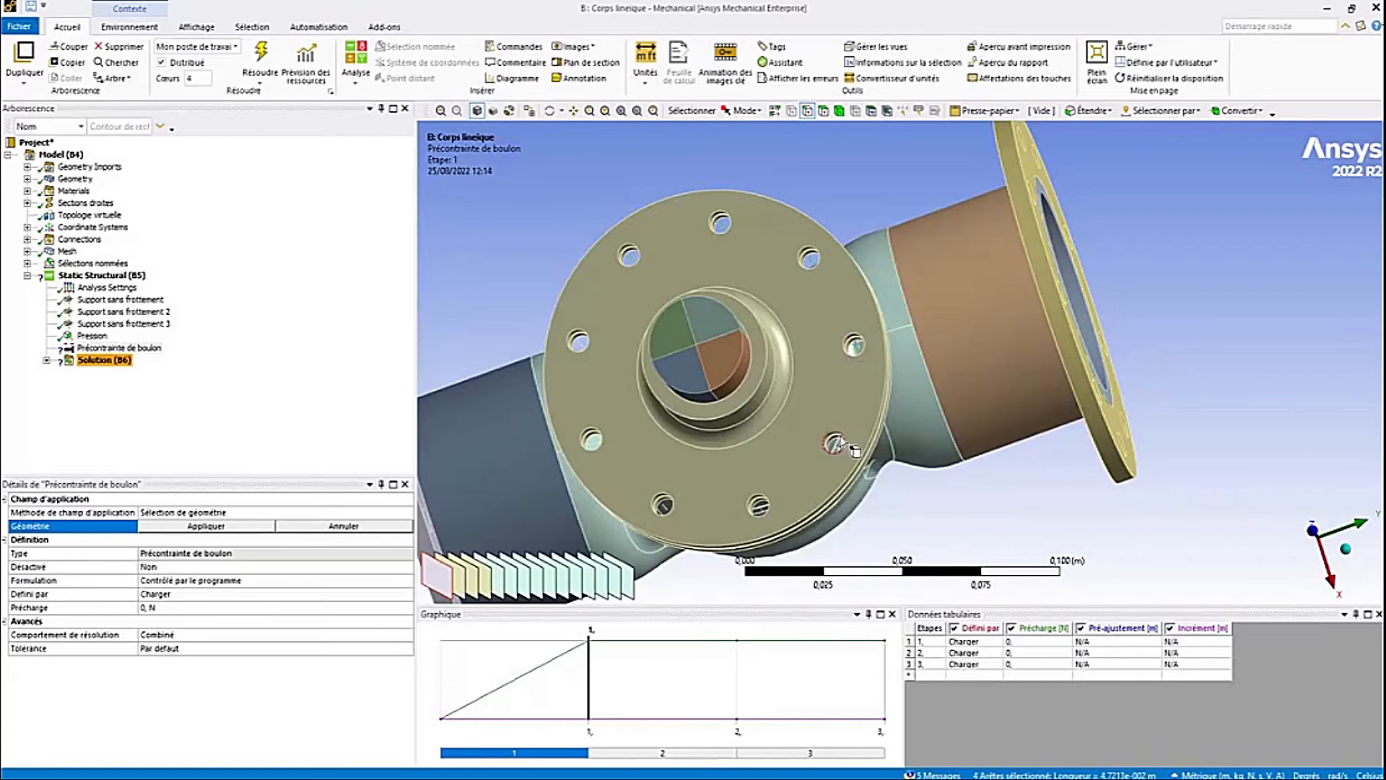
ctrl+click(834, 441)
ctrl+click(758, 505)
ctrl+click(663, 504)
ctrl+click(591, 439)
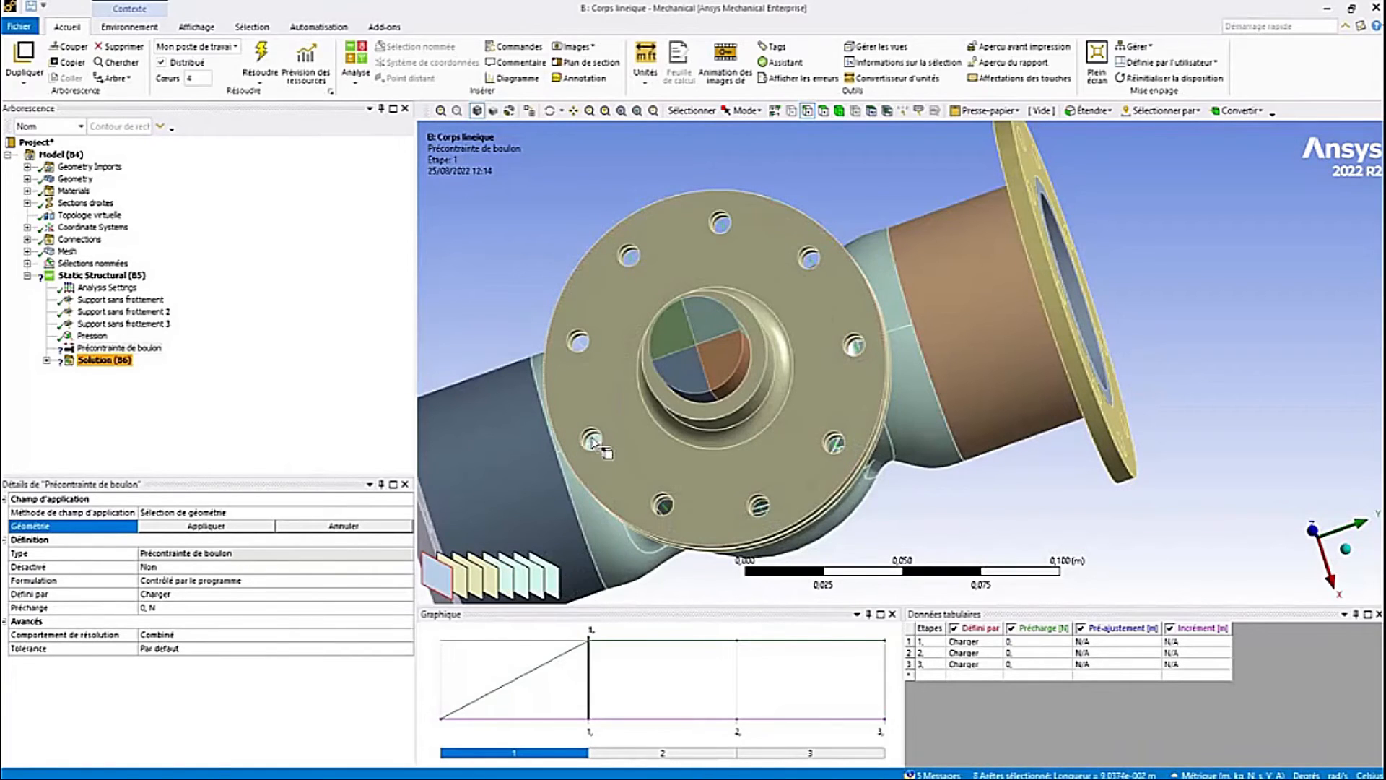
ctrl+click(578, 340)
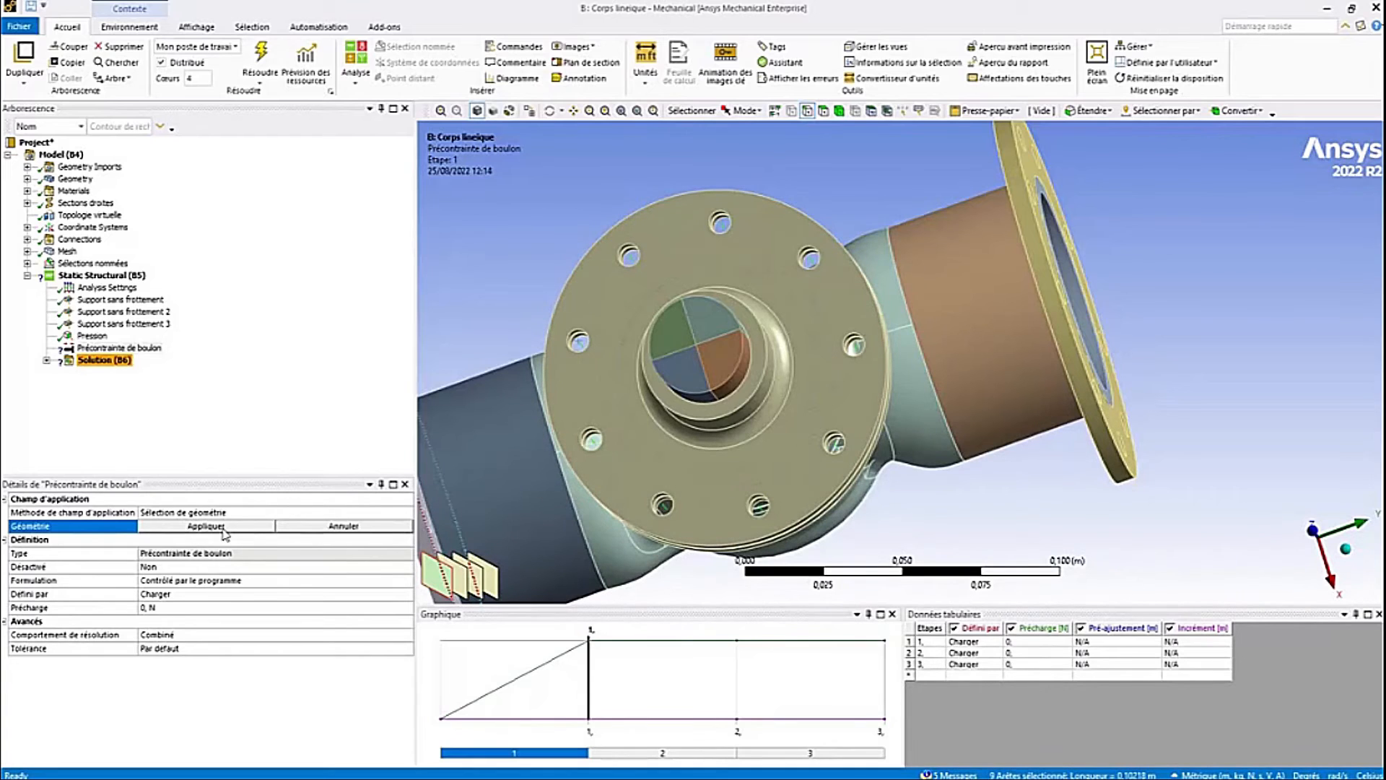
click(207, 526)
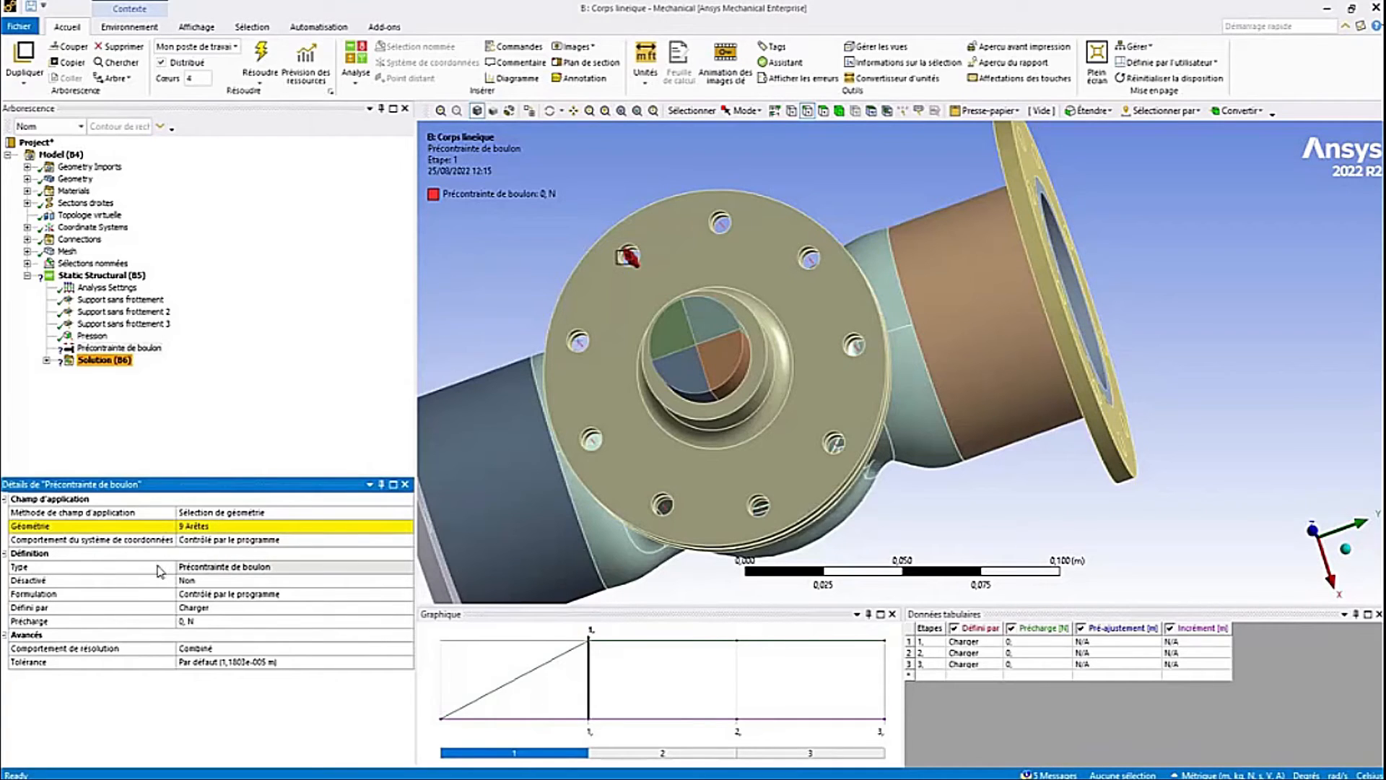
- Set the bolt pretension preload to 6673 N and its solver behaviour to Individuel
click(219, 622)
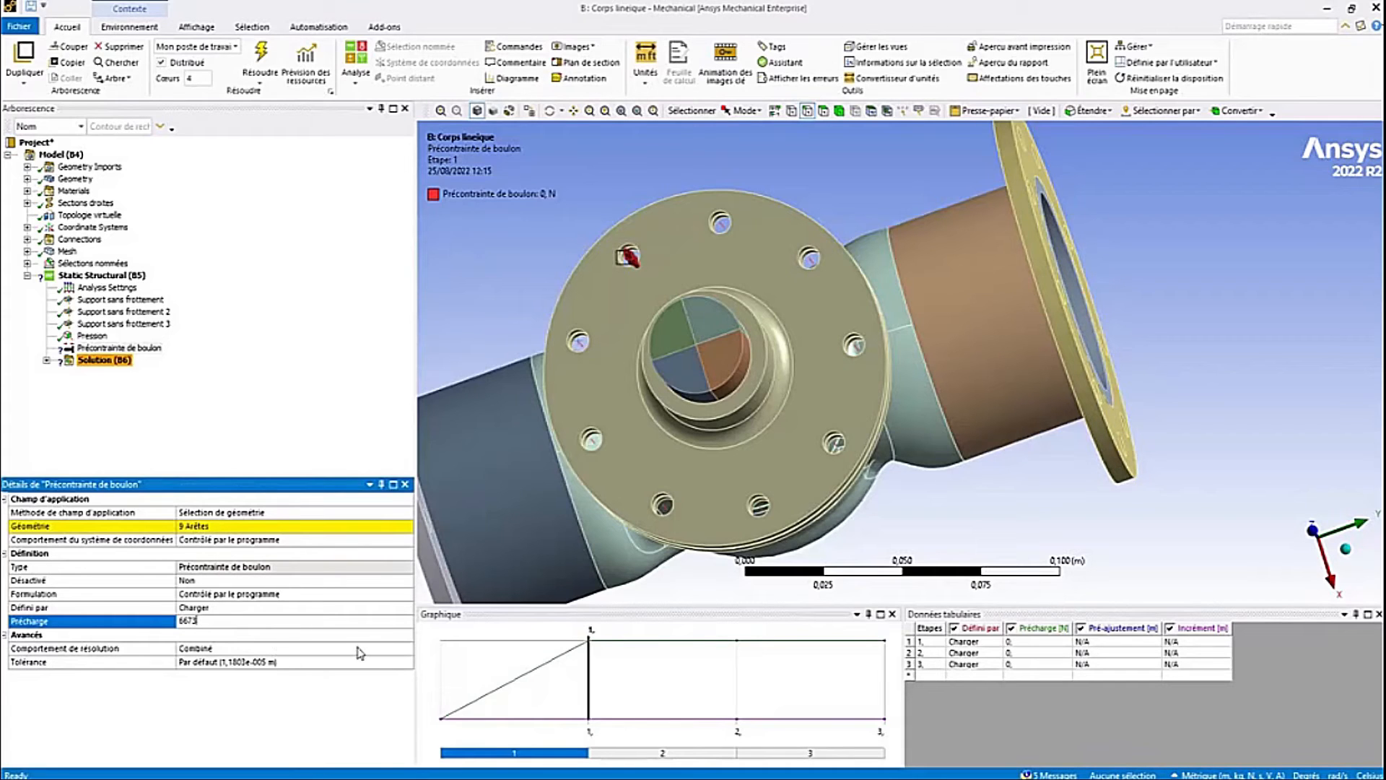
double_click(402, 649)
click(408, 648)
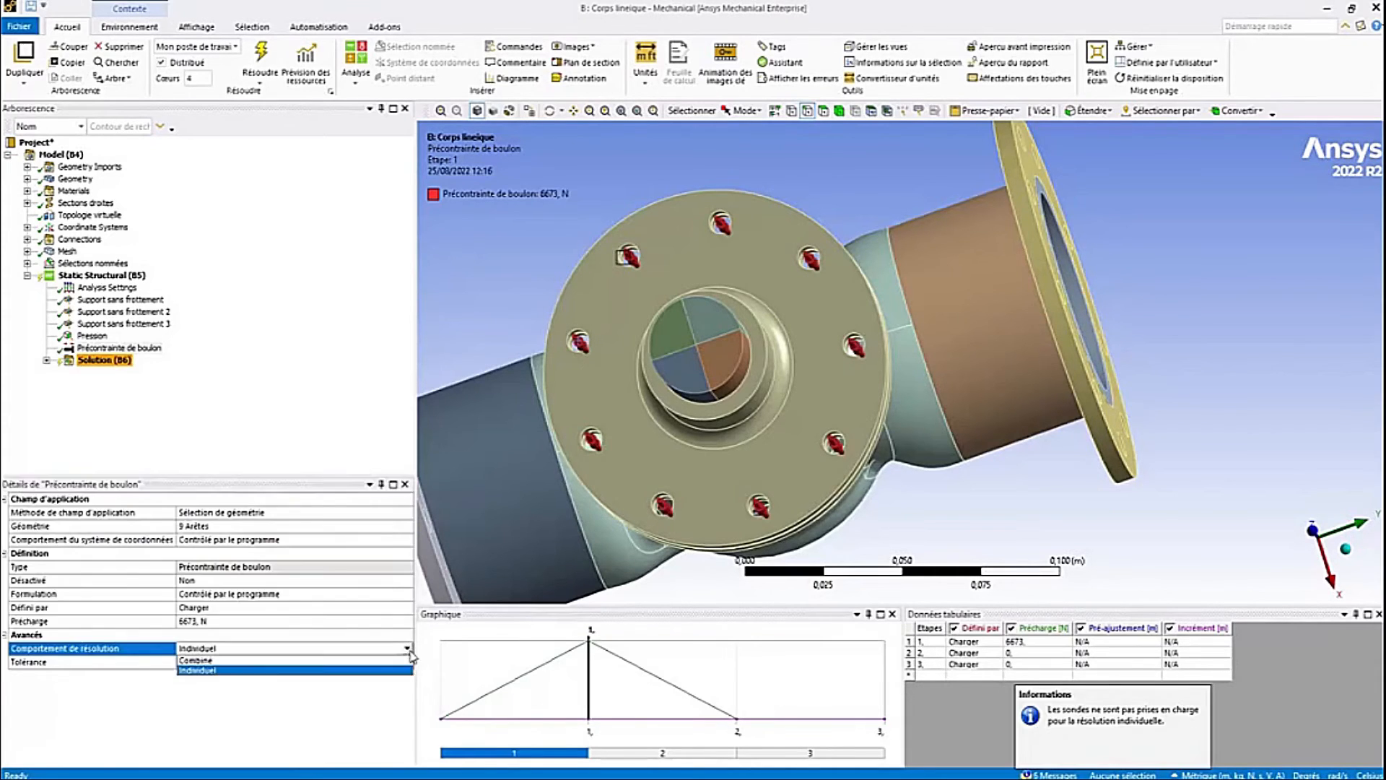
click(372, 669)
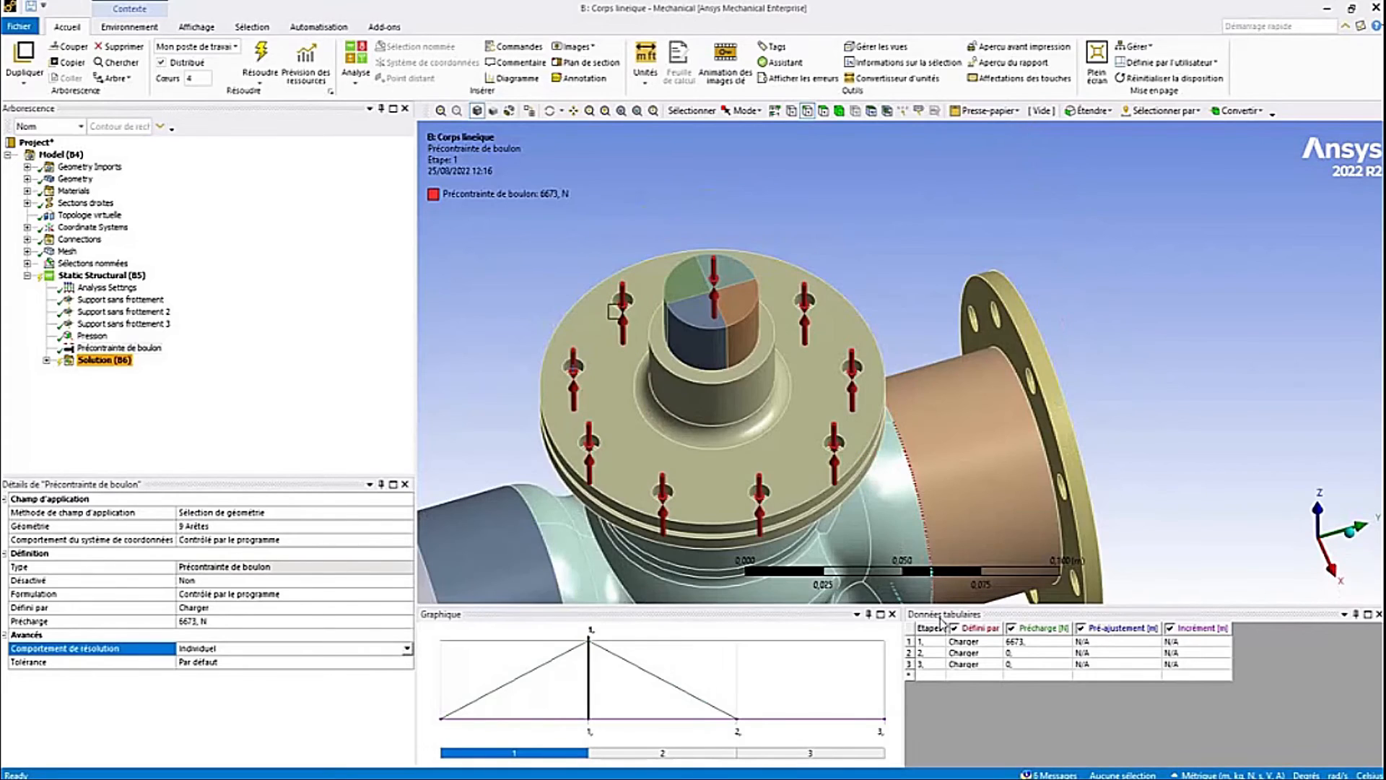
- Define the pretension as Verrouiller for load steps 2 and 3
click(995, 655)
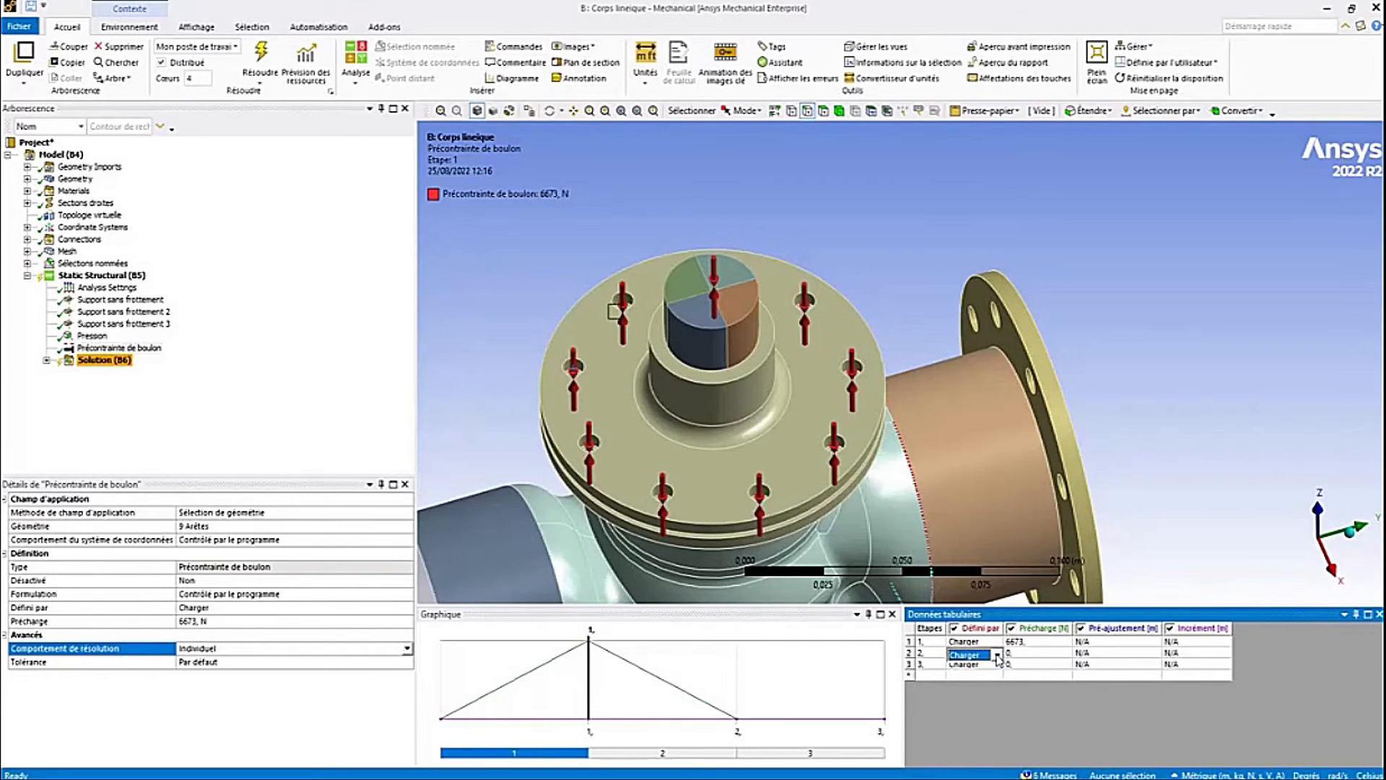
click(997, 655)
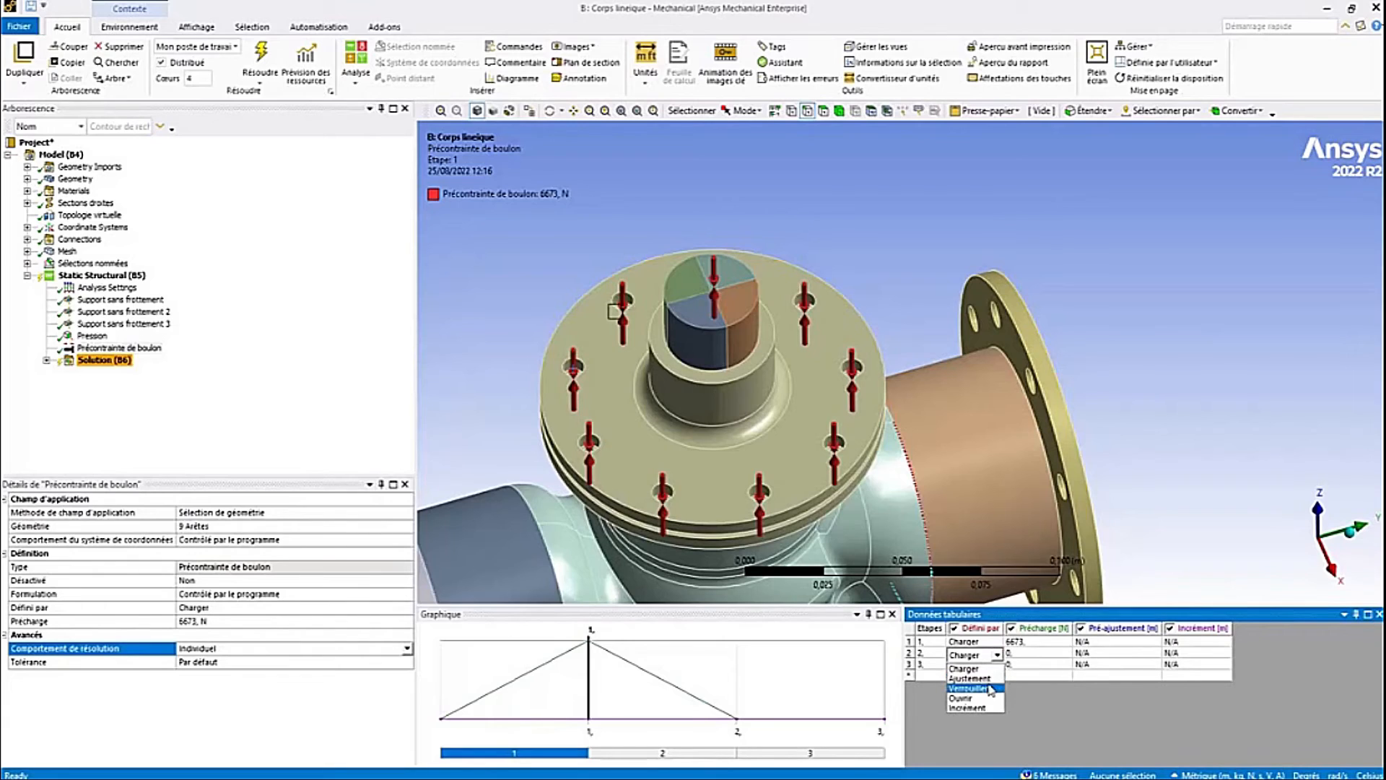
click(991, 688)
click(999, 664)
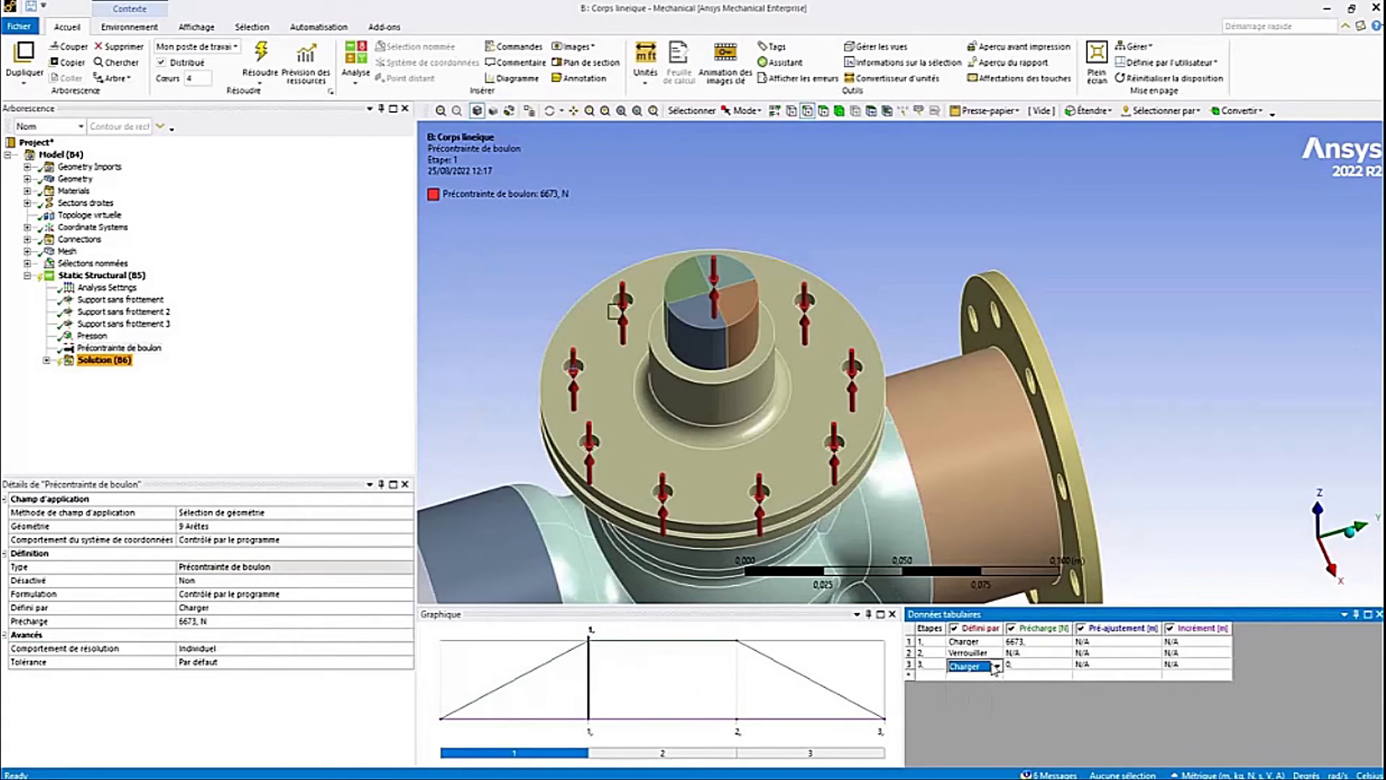
click(997, 666)
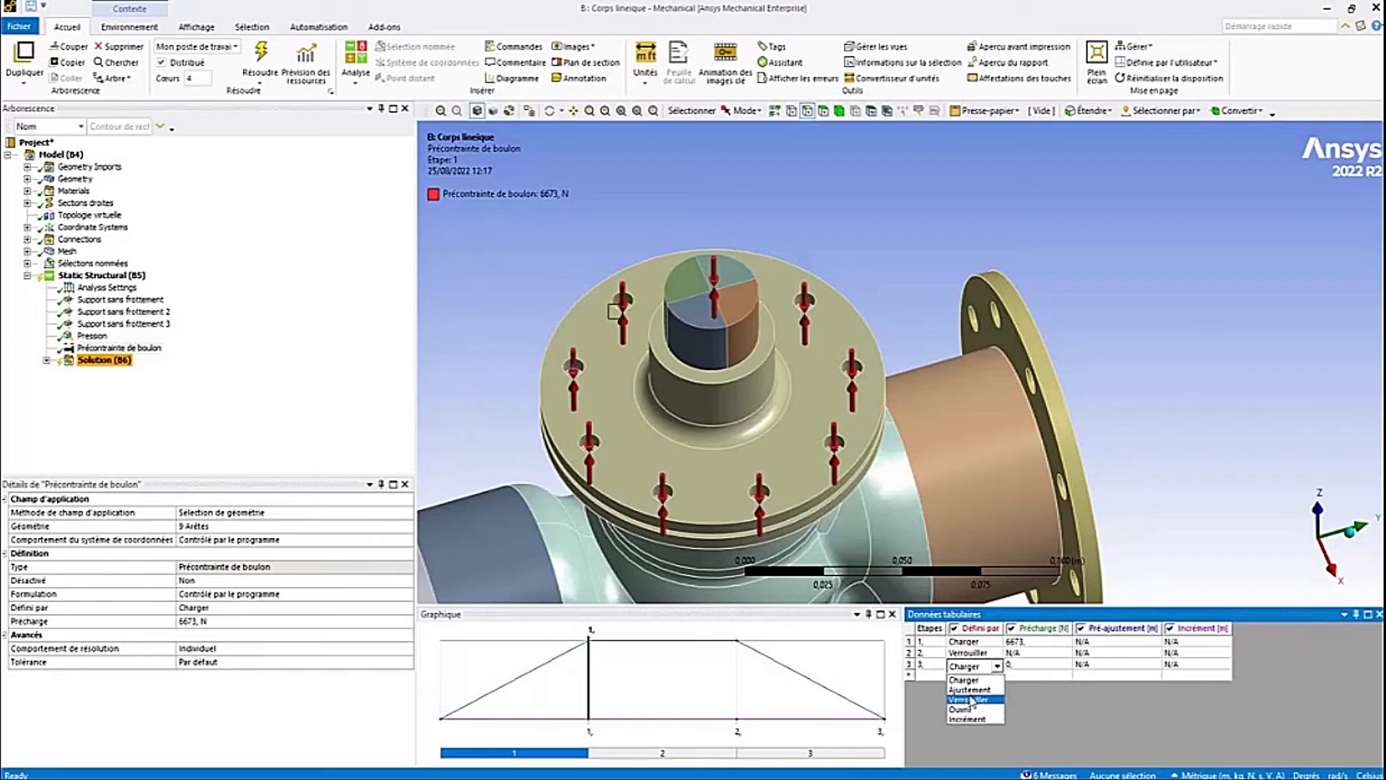
click(972, 699)
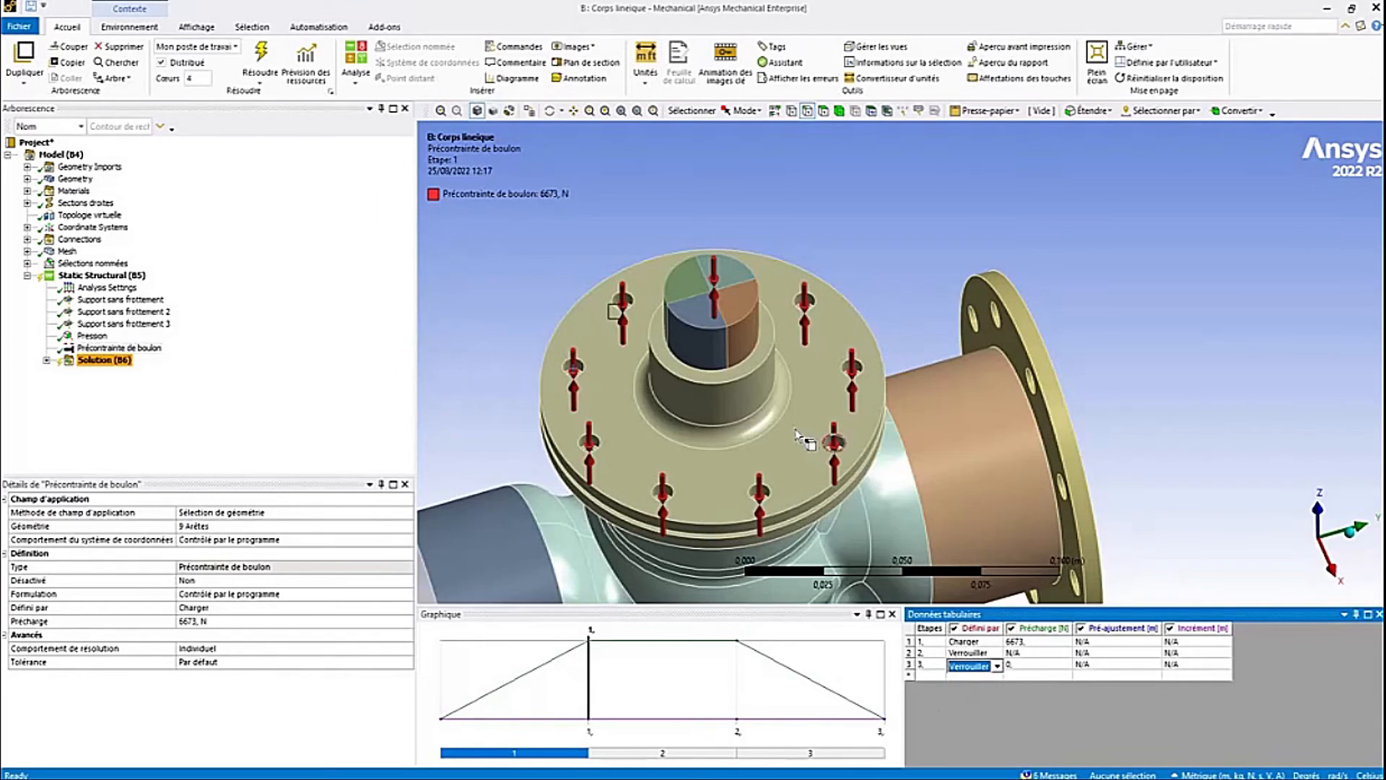
- In the Beam500 model, rotate the view and expand Connections to review its circular flange1-to-body joints
middle_drag(819, 433, 744, 433)
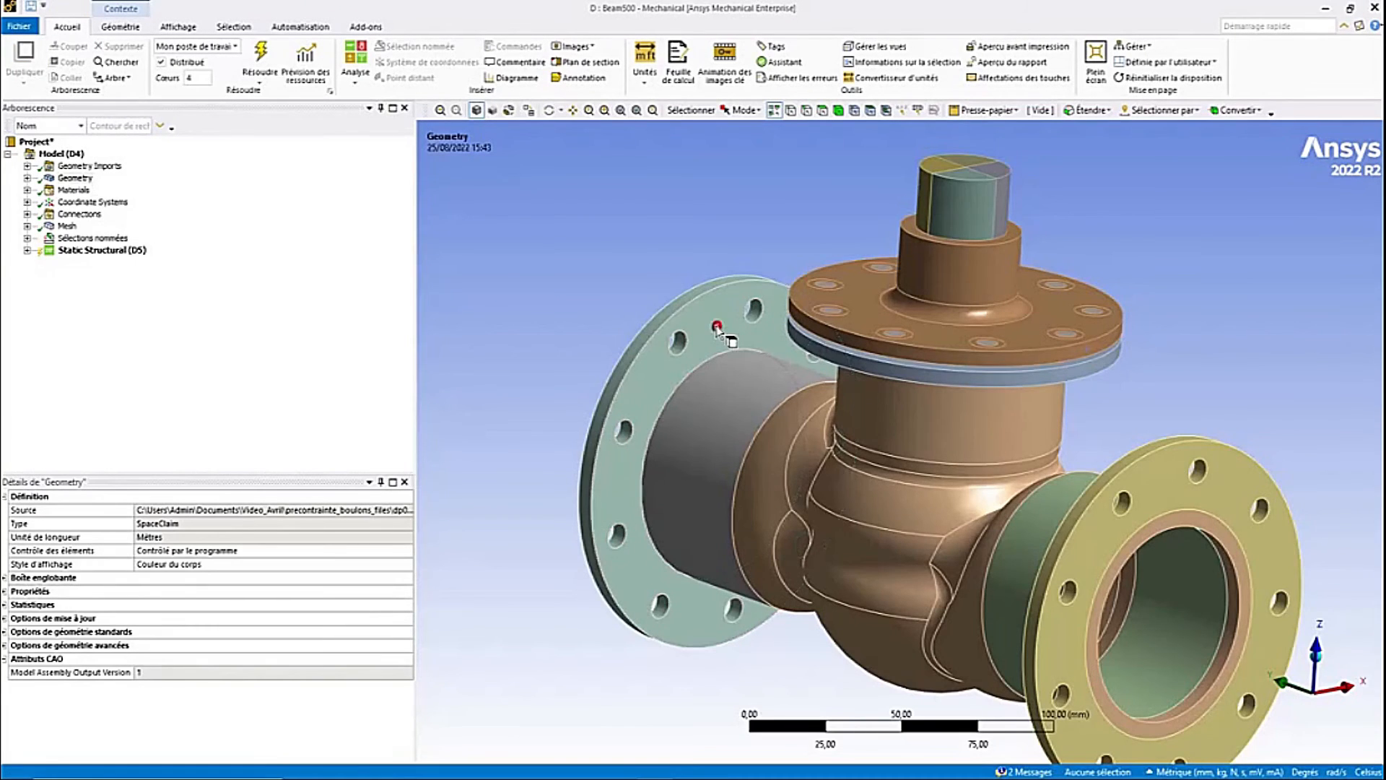
middle_drag(718, 334, 922, 376)
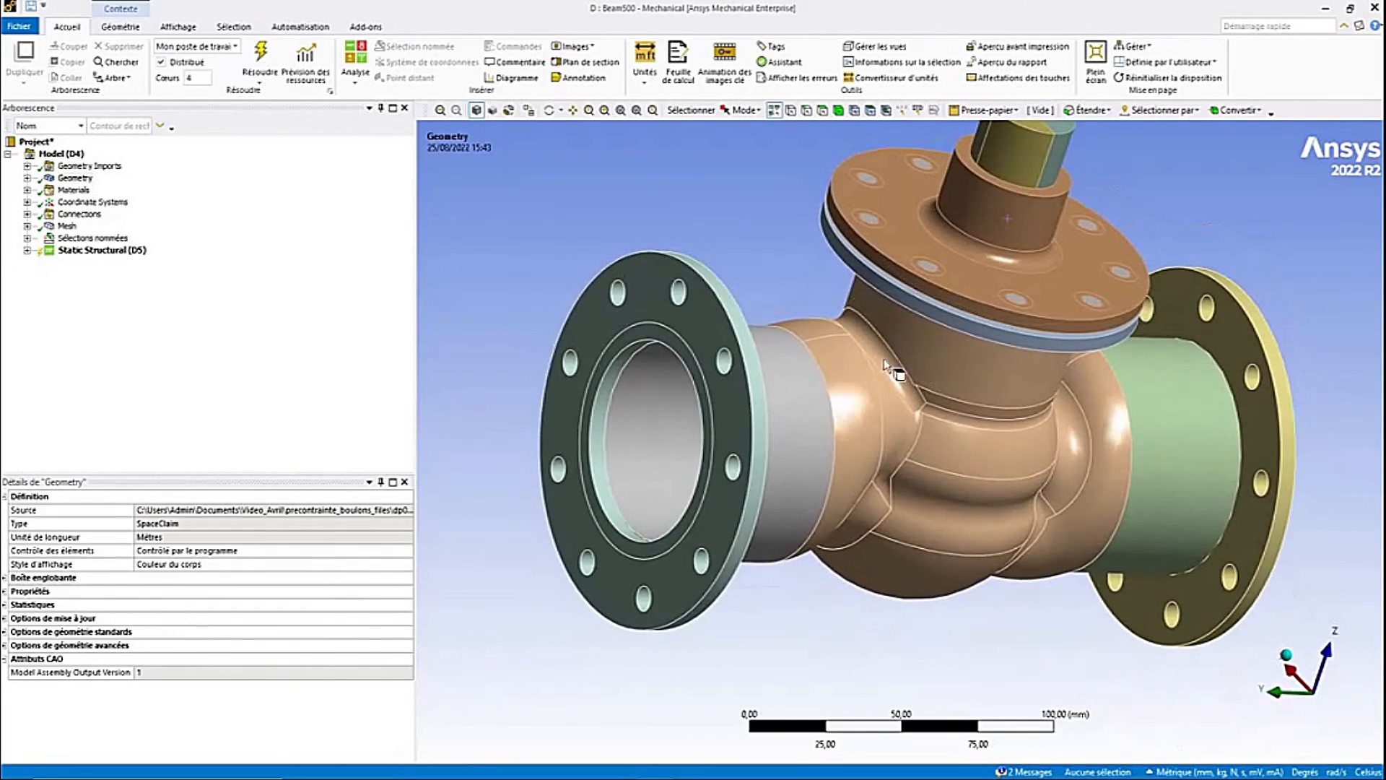
click(26, 215)
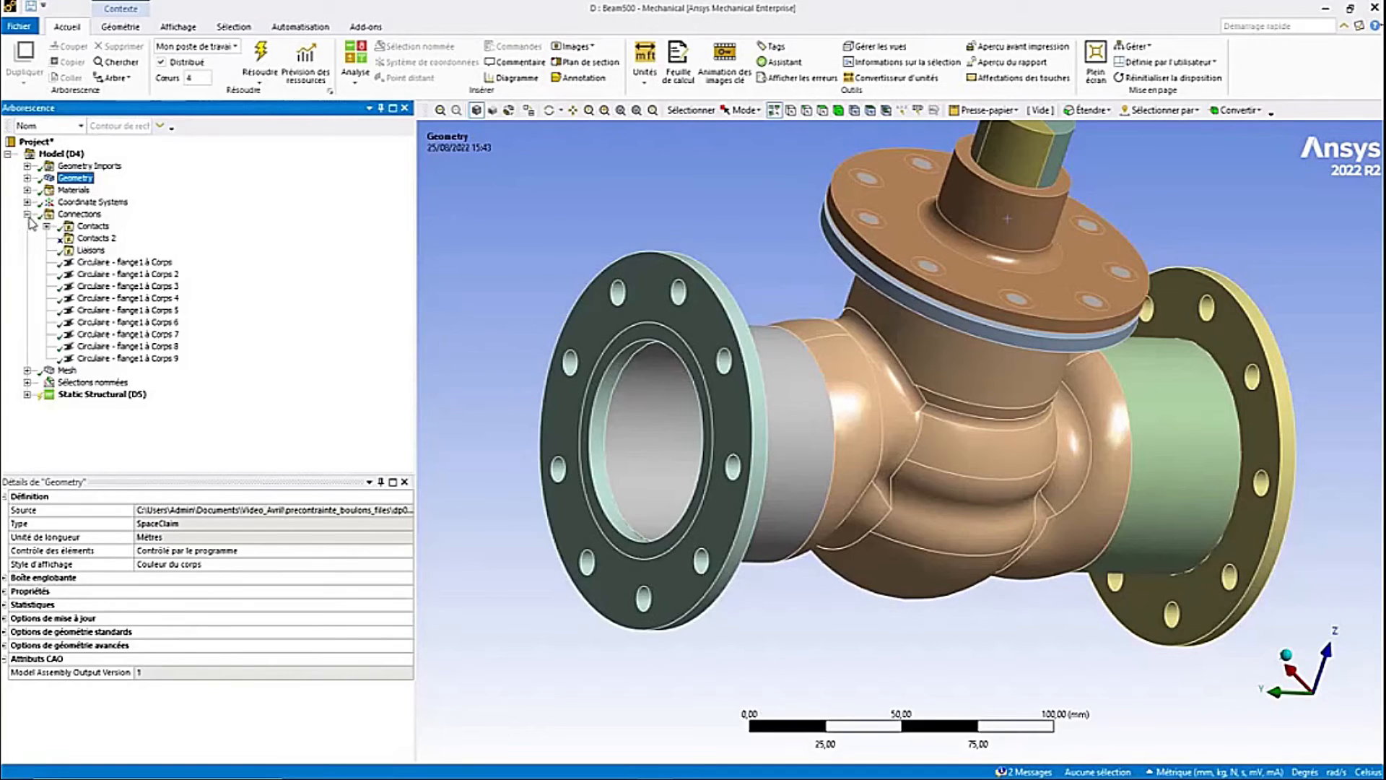
- Inspect the first circular flange1-to-body joint's beam radius, reference and mobile settings
click(118, 262)
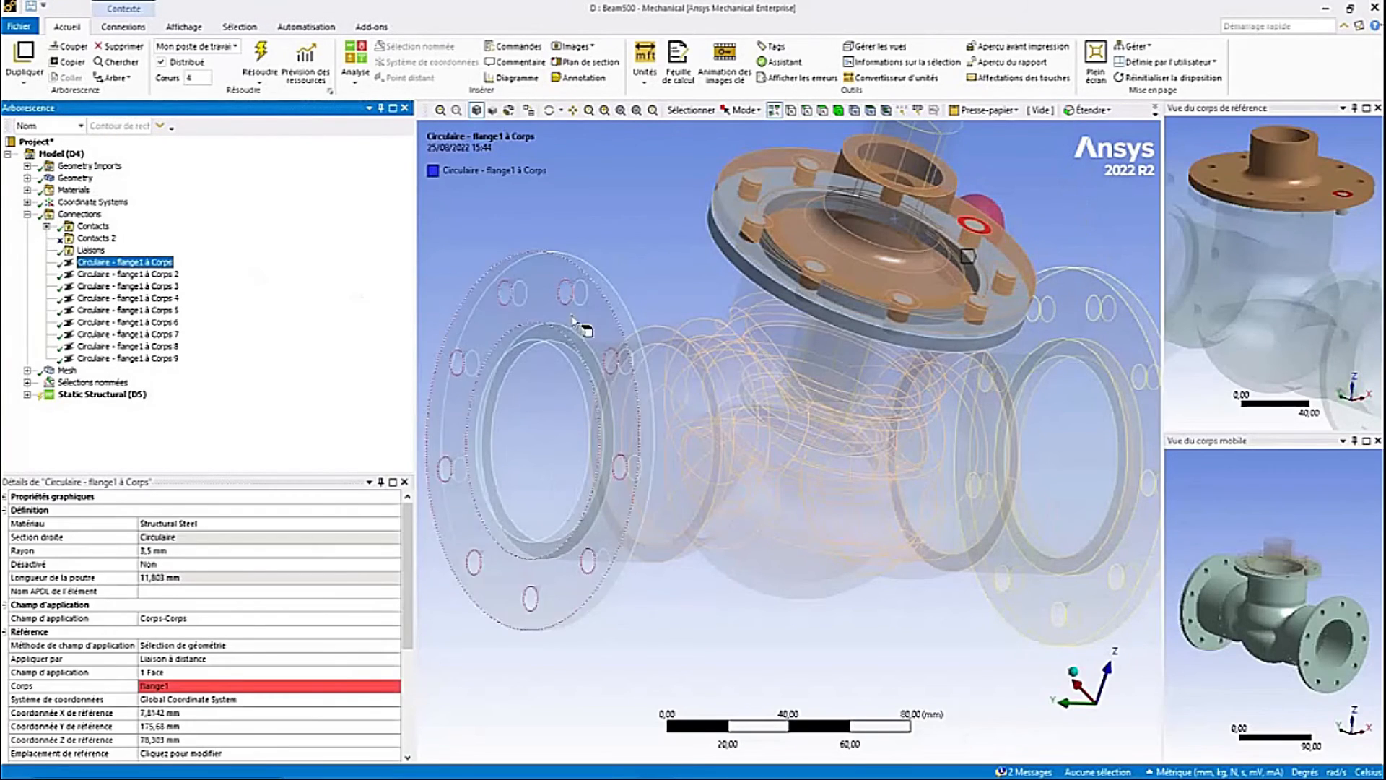
middle_drag(635, 318, 692, 274)
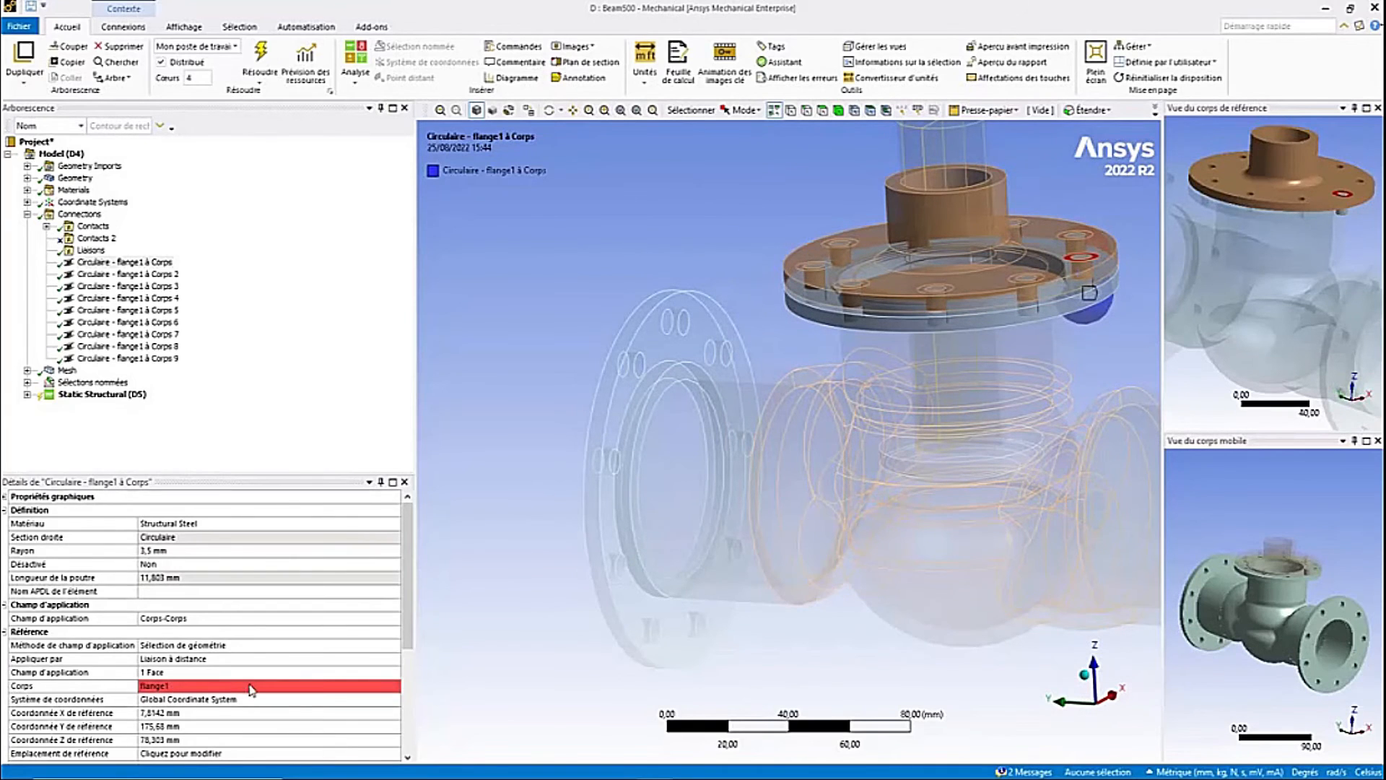
scroll(244, 689, down, 4)
scroll(244, 689, up, 5)
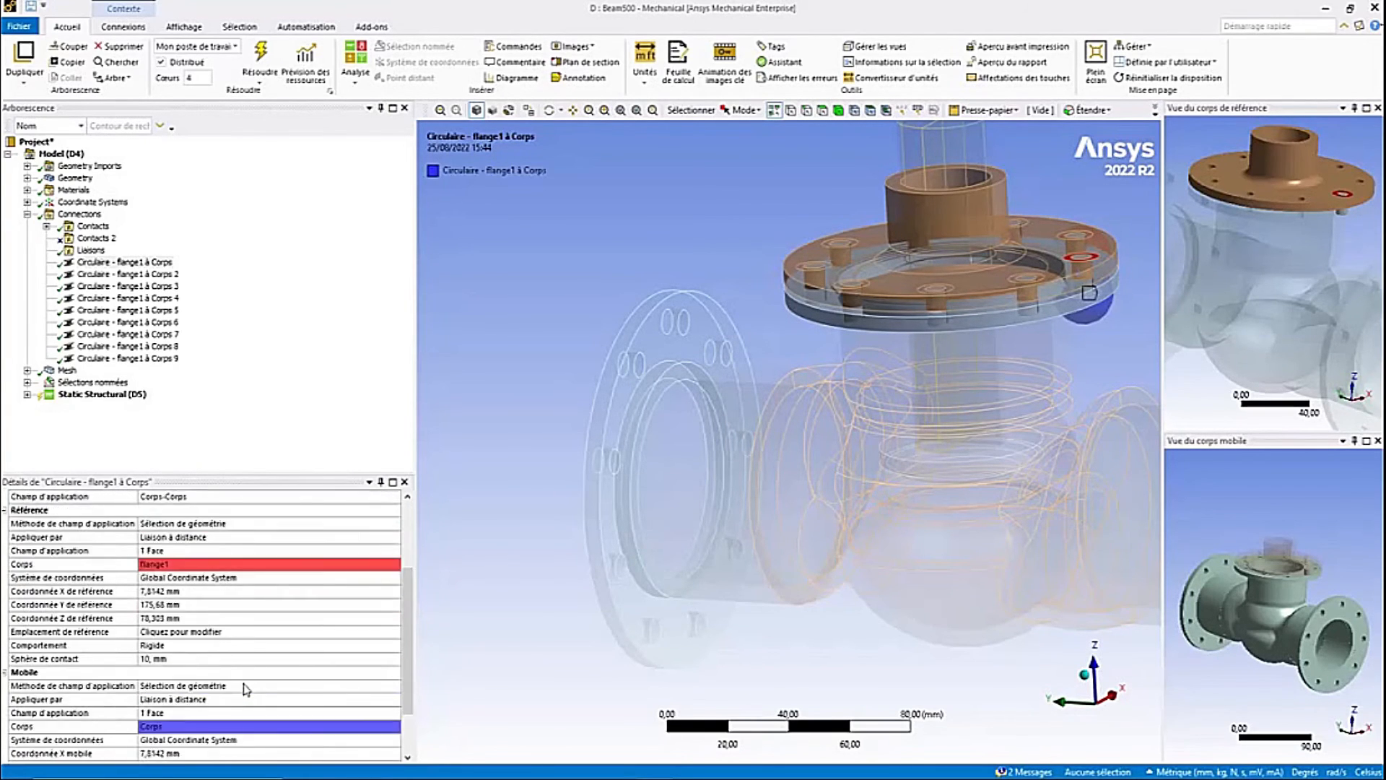
middle_drag(502, 425, 501, 462)
click(174, 553)
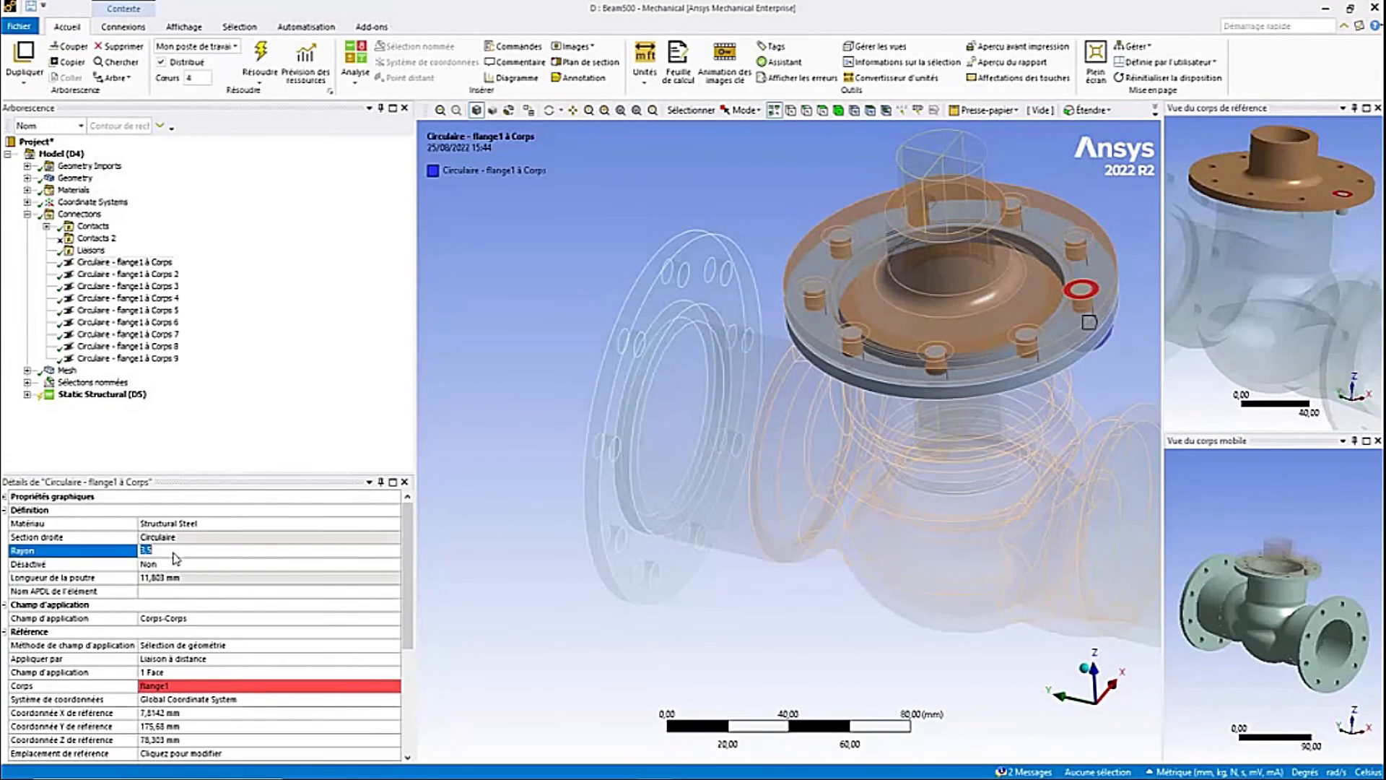
scroll(238, 603, down, 3)
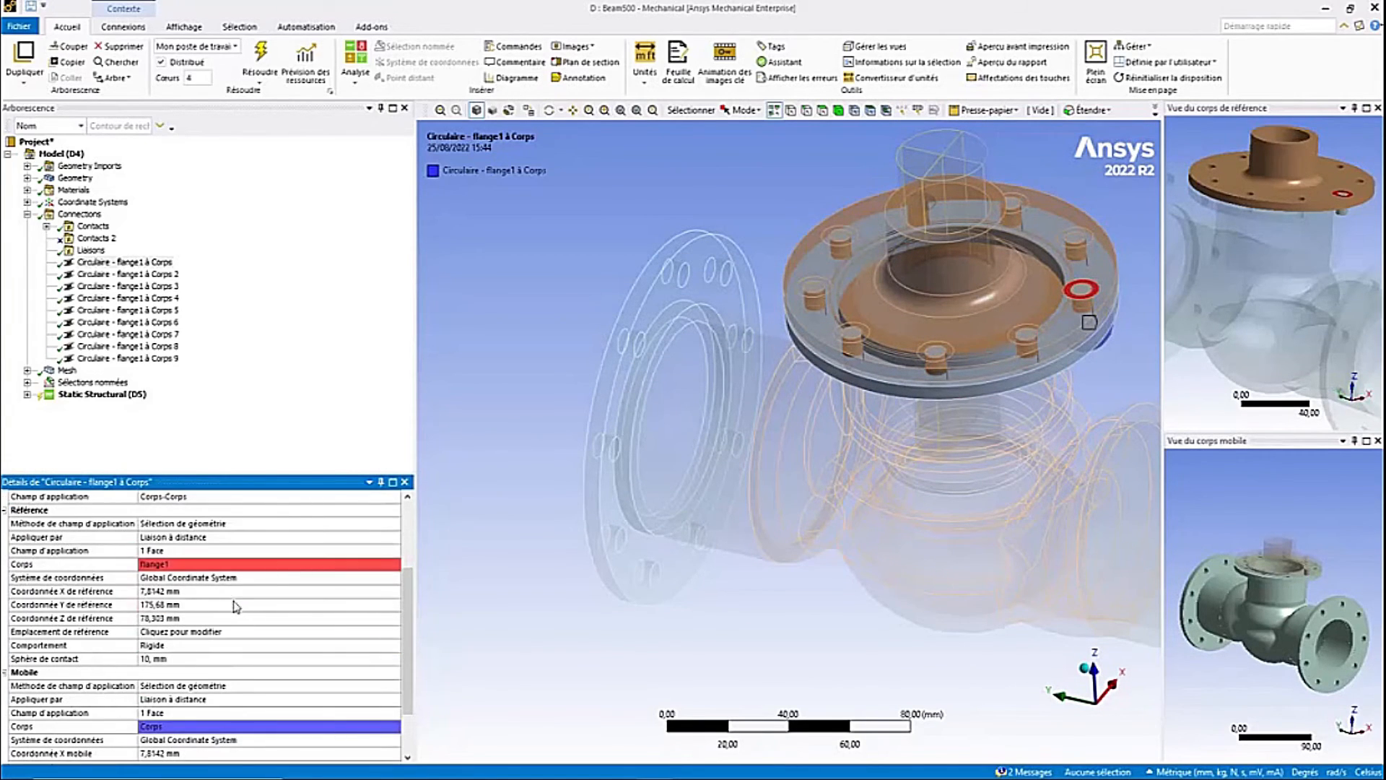
click(179, 658)
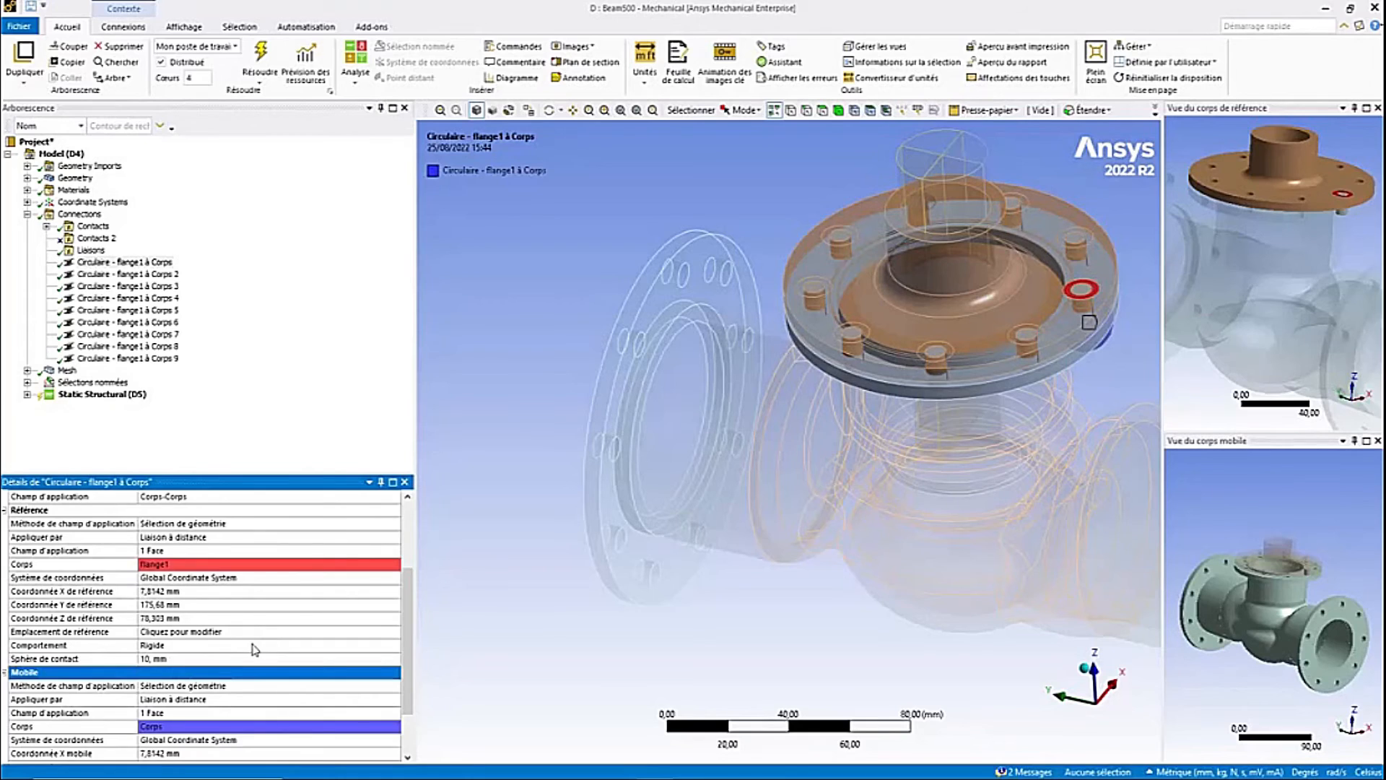
scroll(252, 648, up, 3)
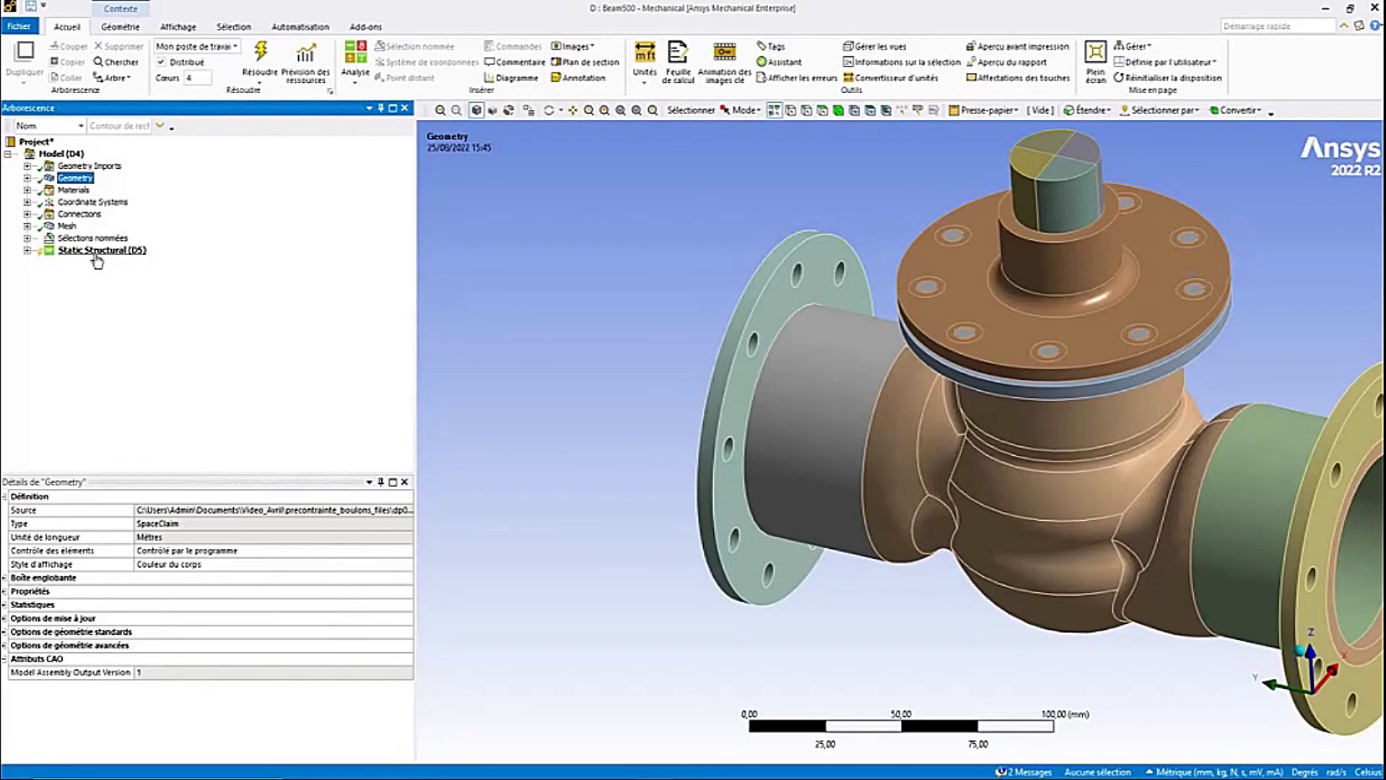
- Insert a bolt pretension under Static Structural, scoped by beam connection to the Circulaire - flange1 à Corps joint
click(96, 254)
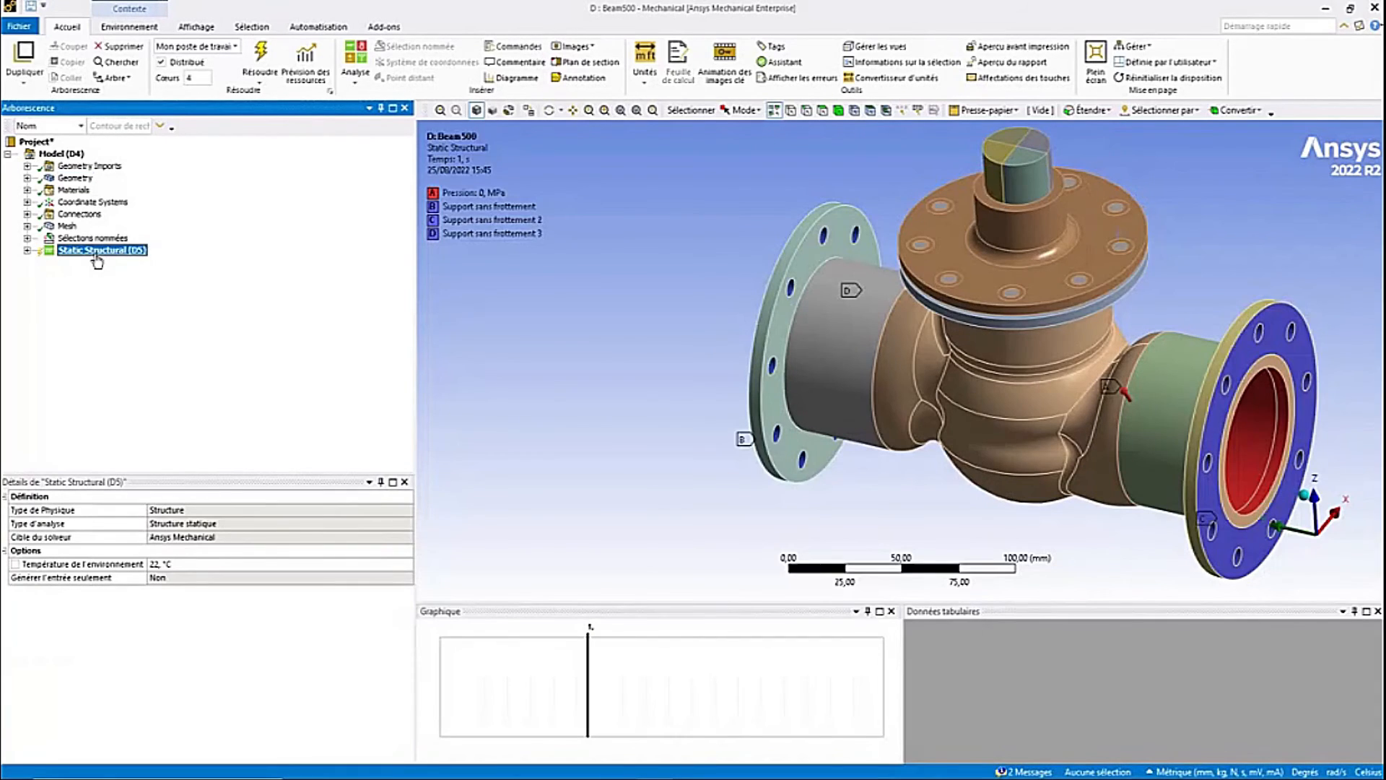
right_click(96, 254)
mouse_move(183, 270)
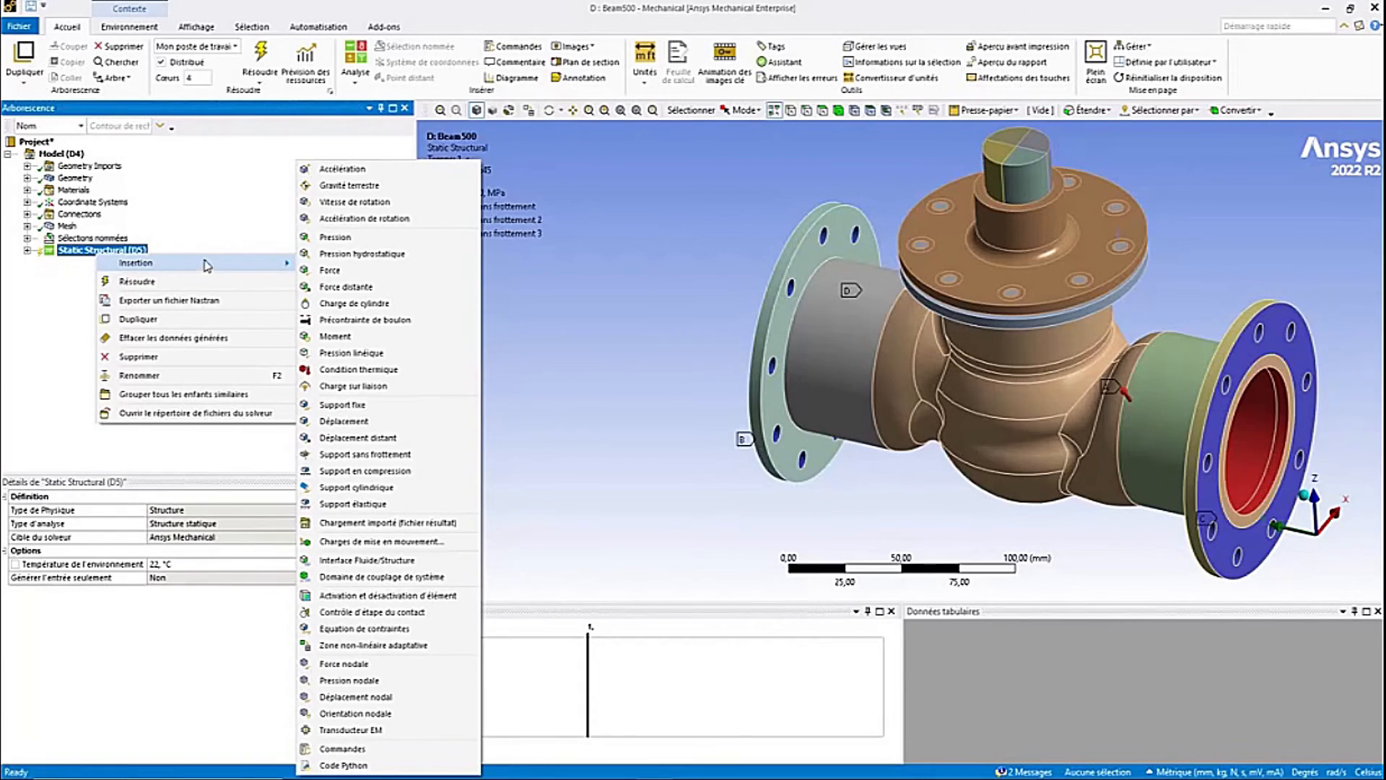
click(405, 319)
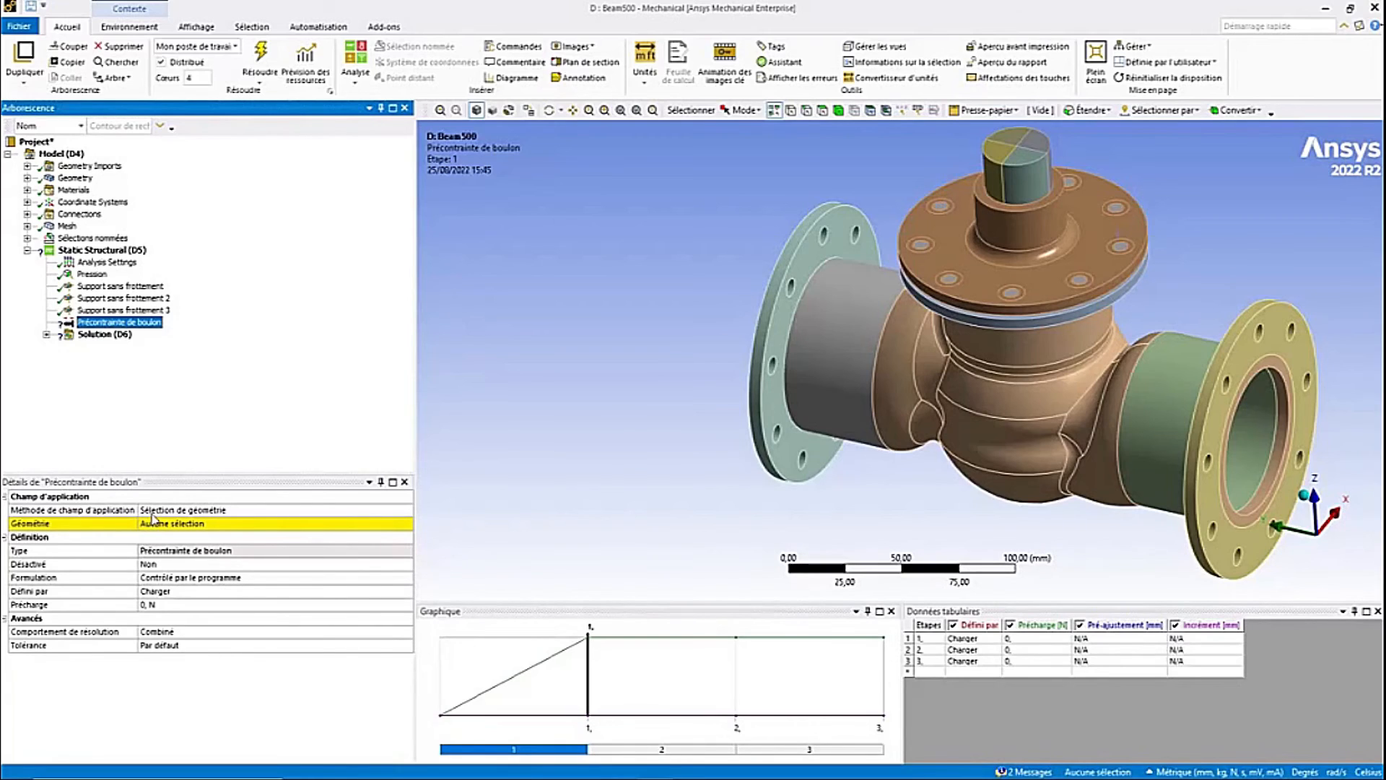
click(328, 518)
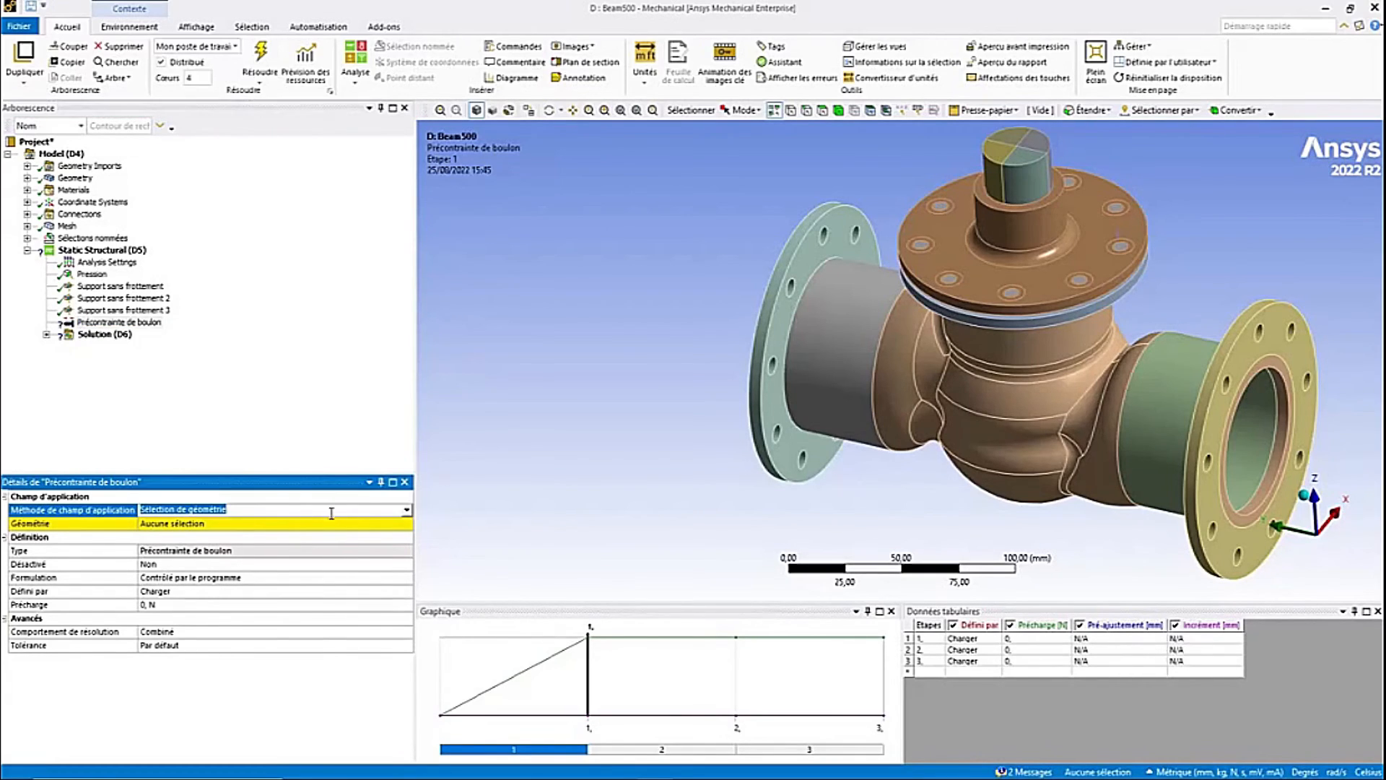
click(406, 510)
click(378, 541)
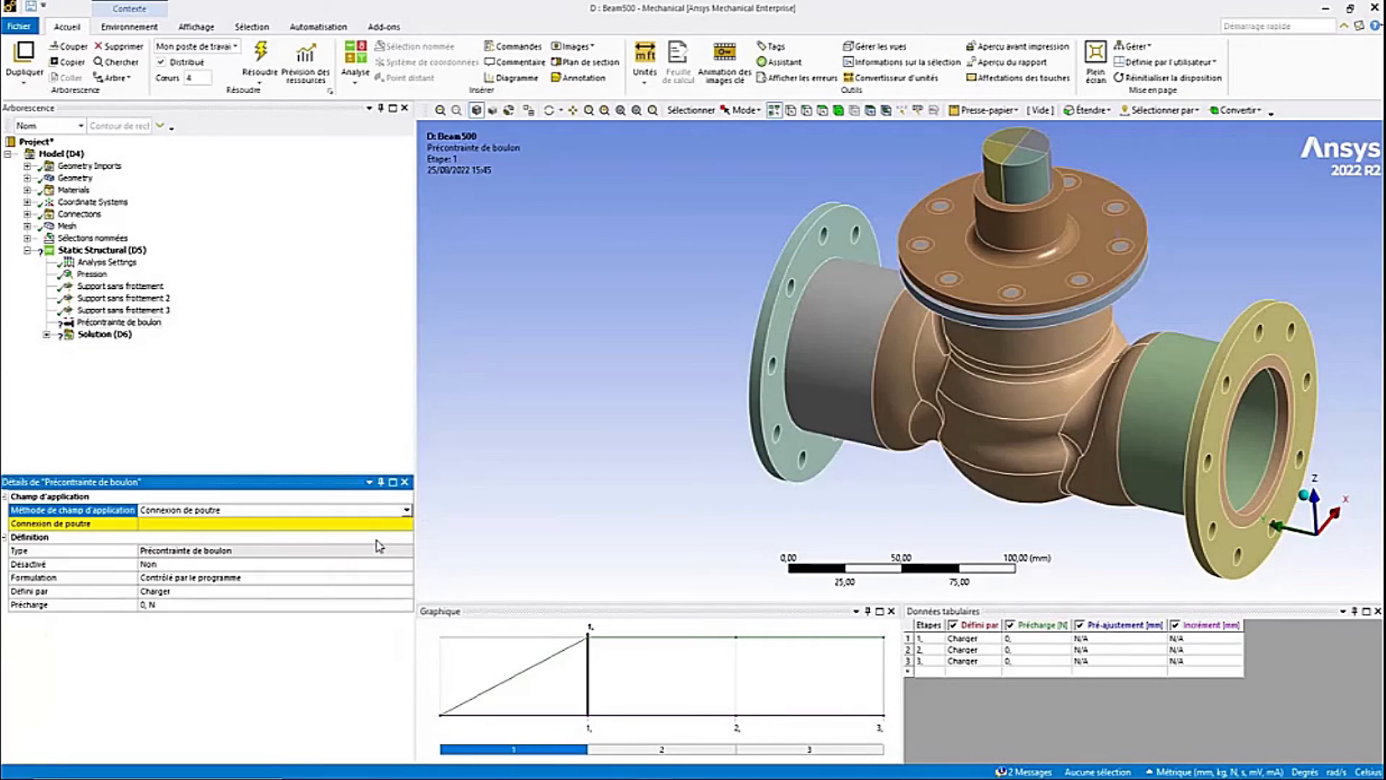
click(216, 525)
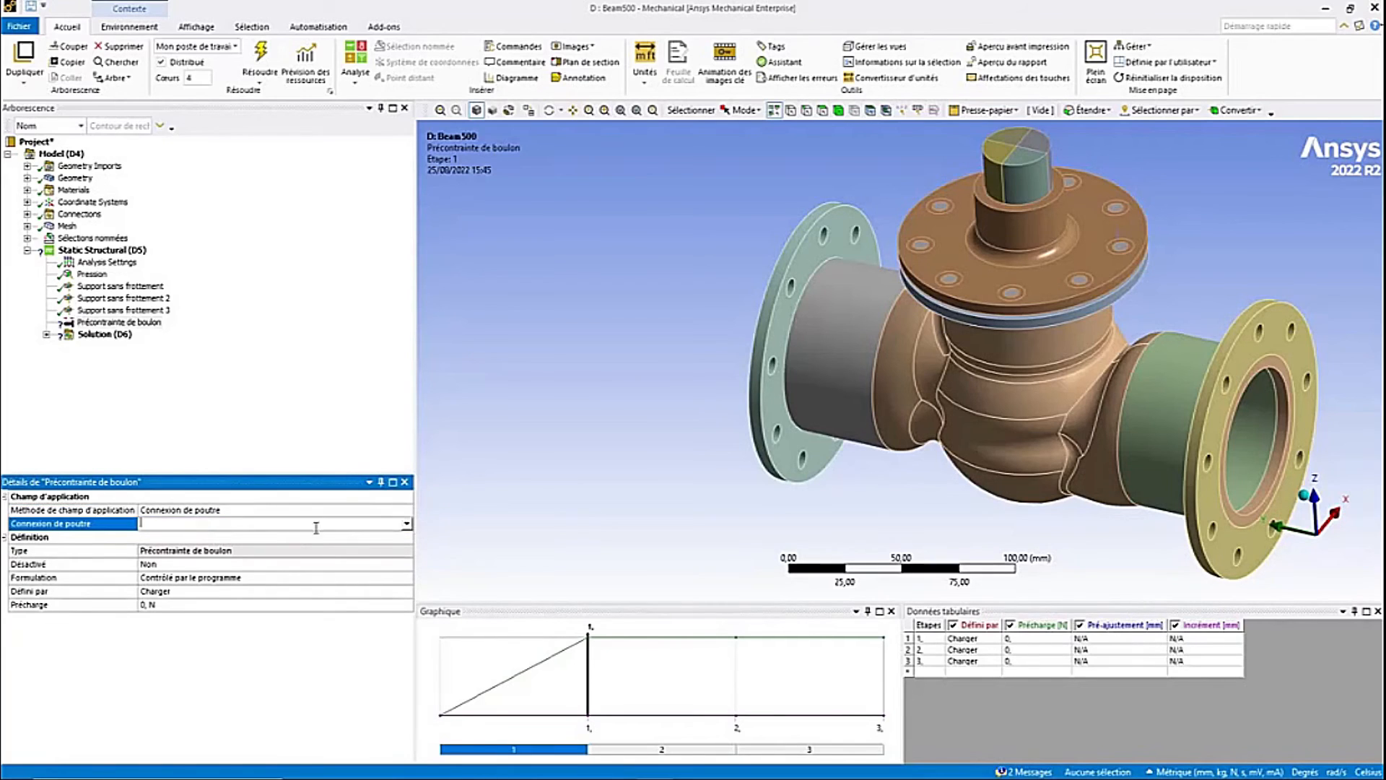
click(407, 525)
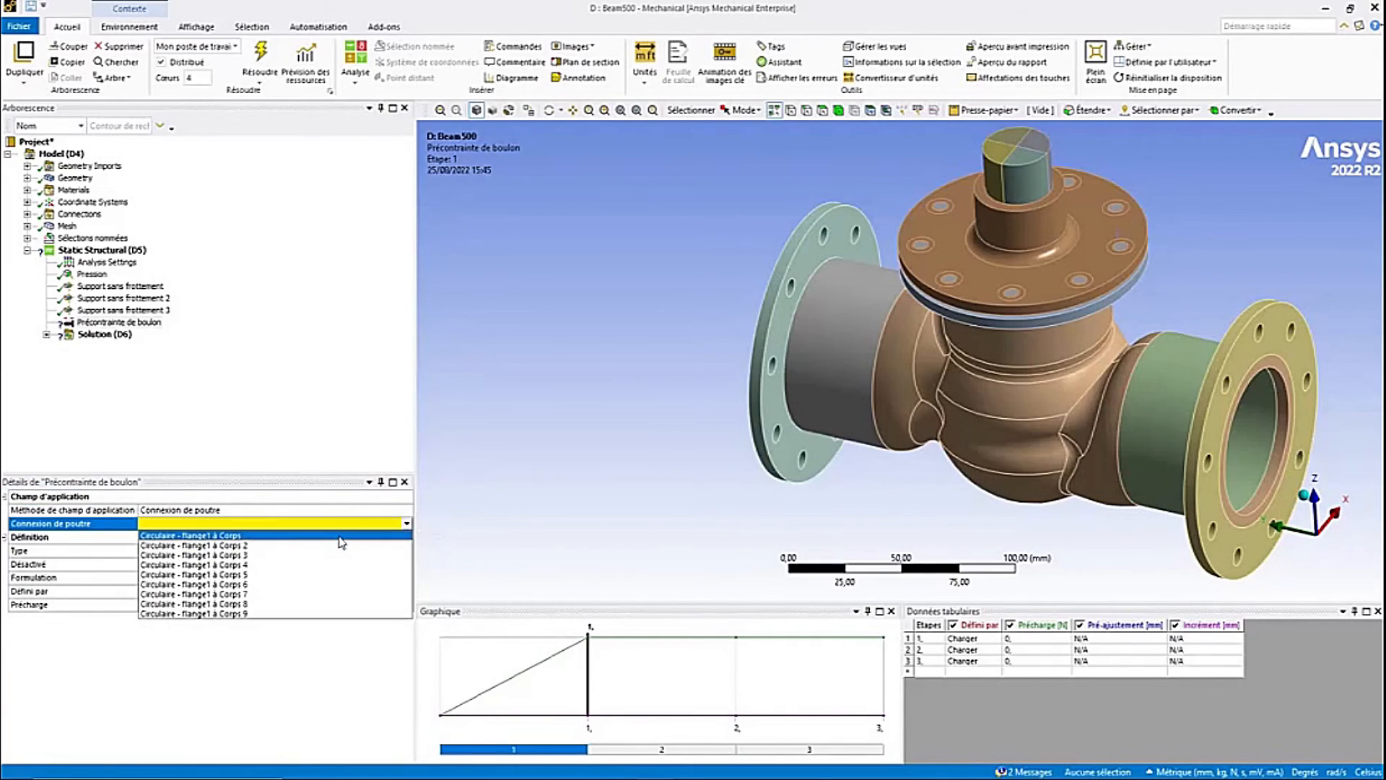
click(341, 536)
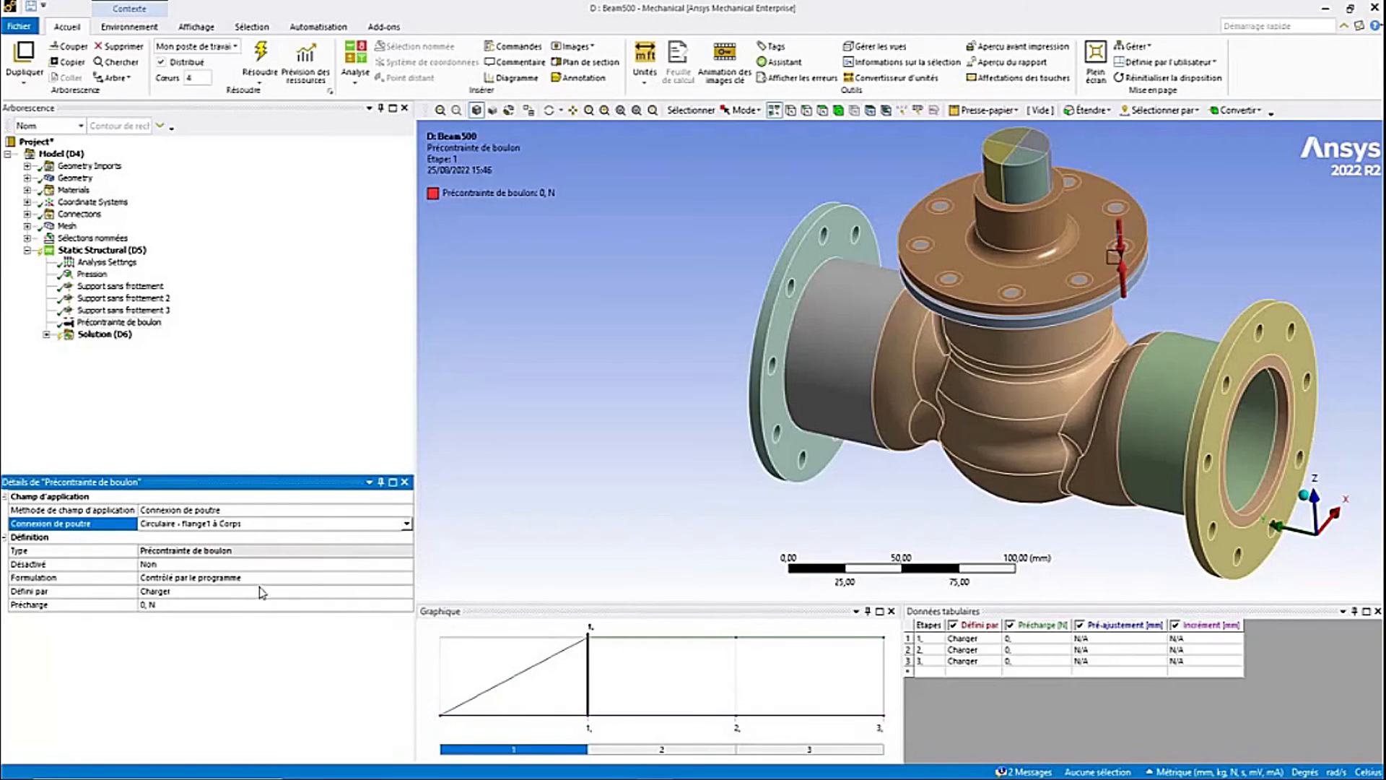
- Set this beam pretension's preload to 6673 N and define it as Verrouiller for load steps 2 and 3
click(169, 608)
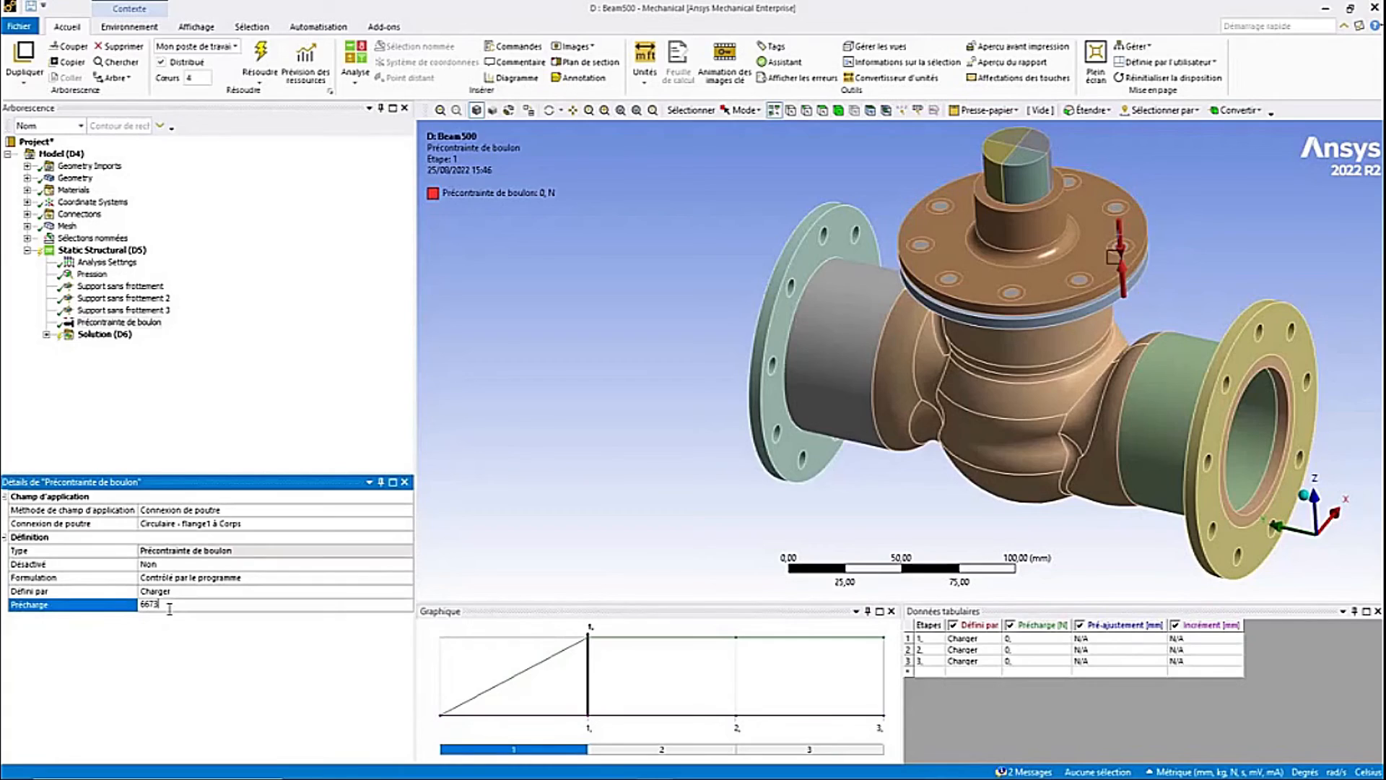
key(Return)
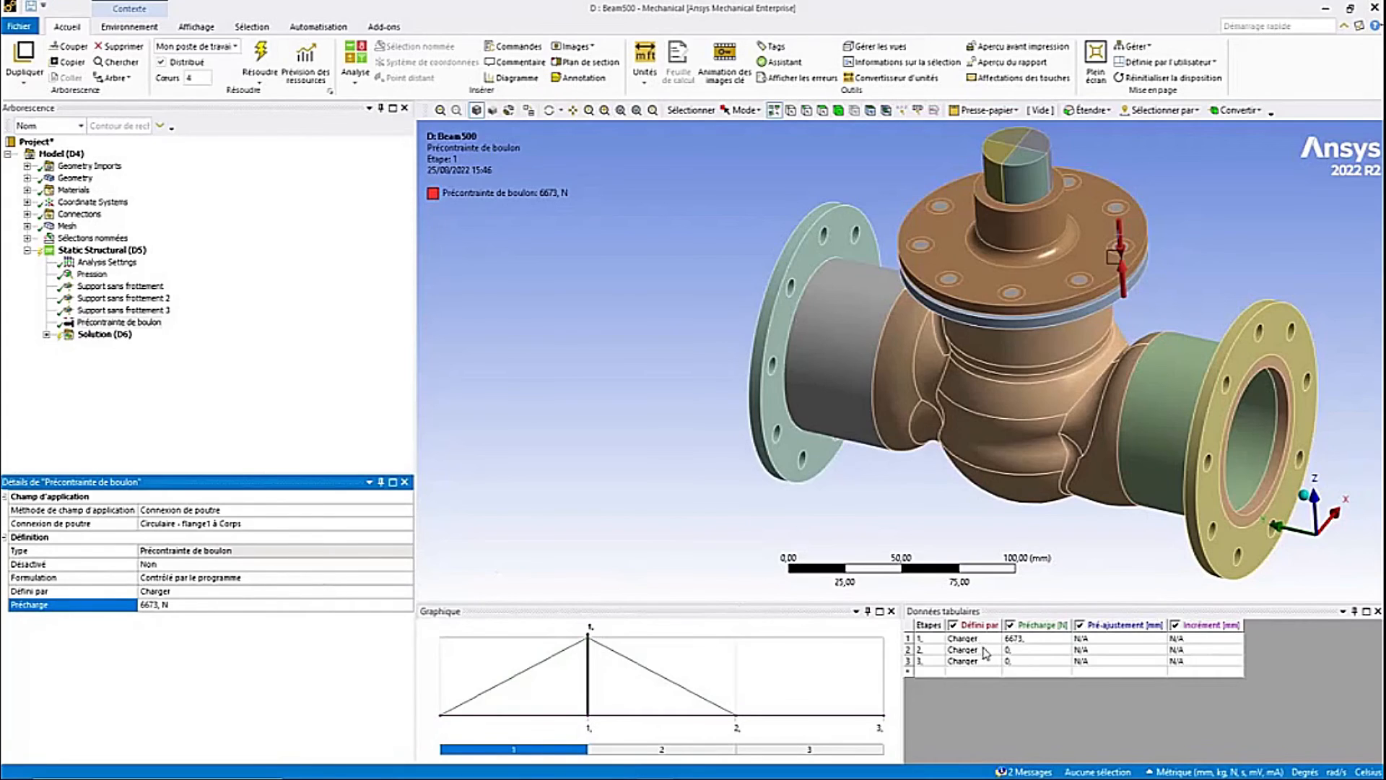
click(986, 654)
click(986, 652)
click(996, 652)
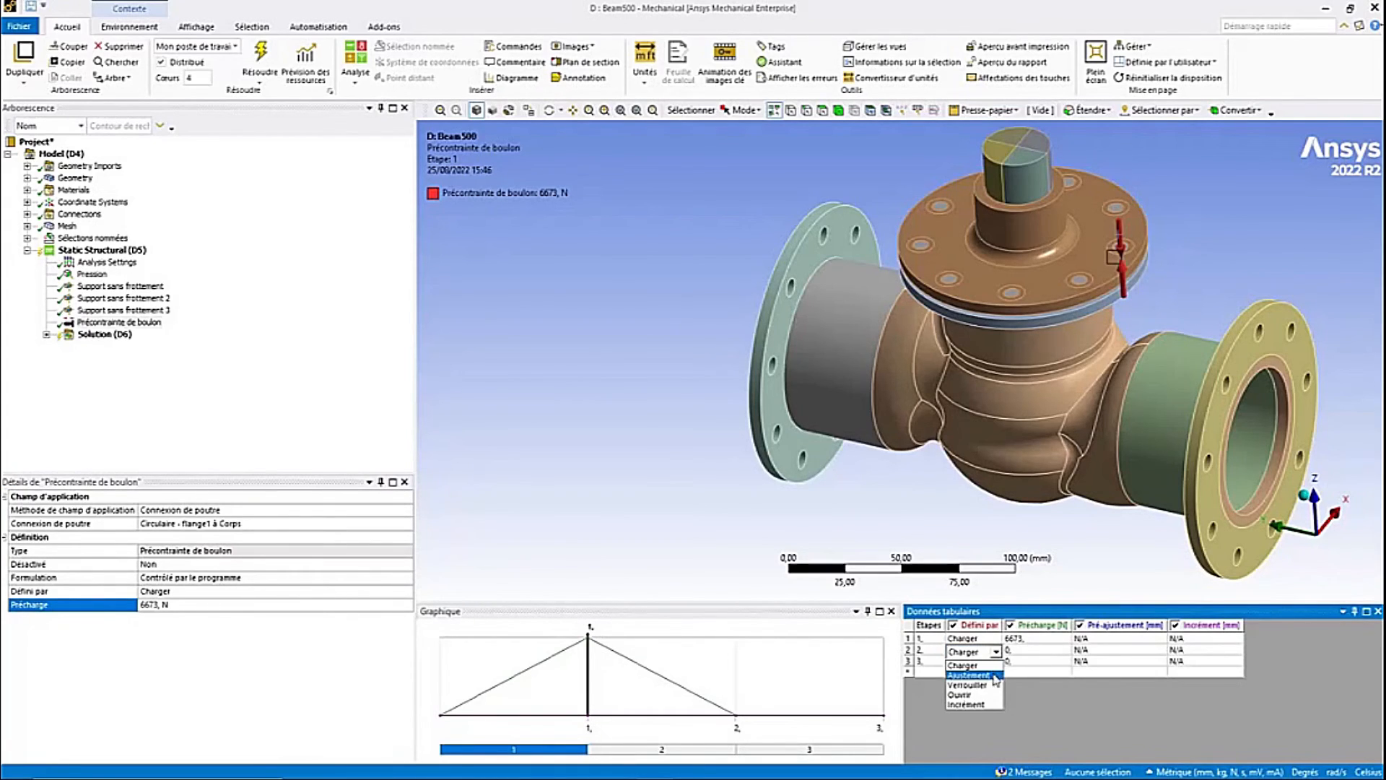
click(995, 685)
click(994, 663)
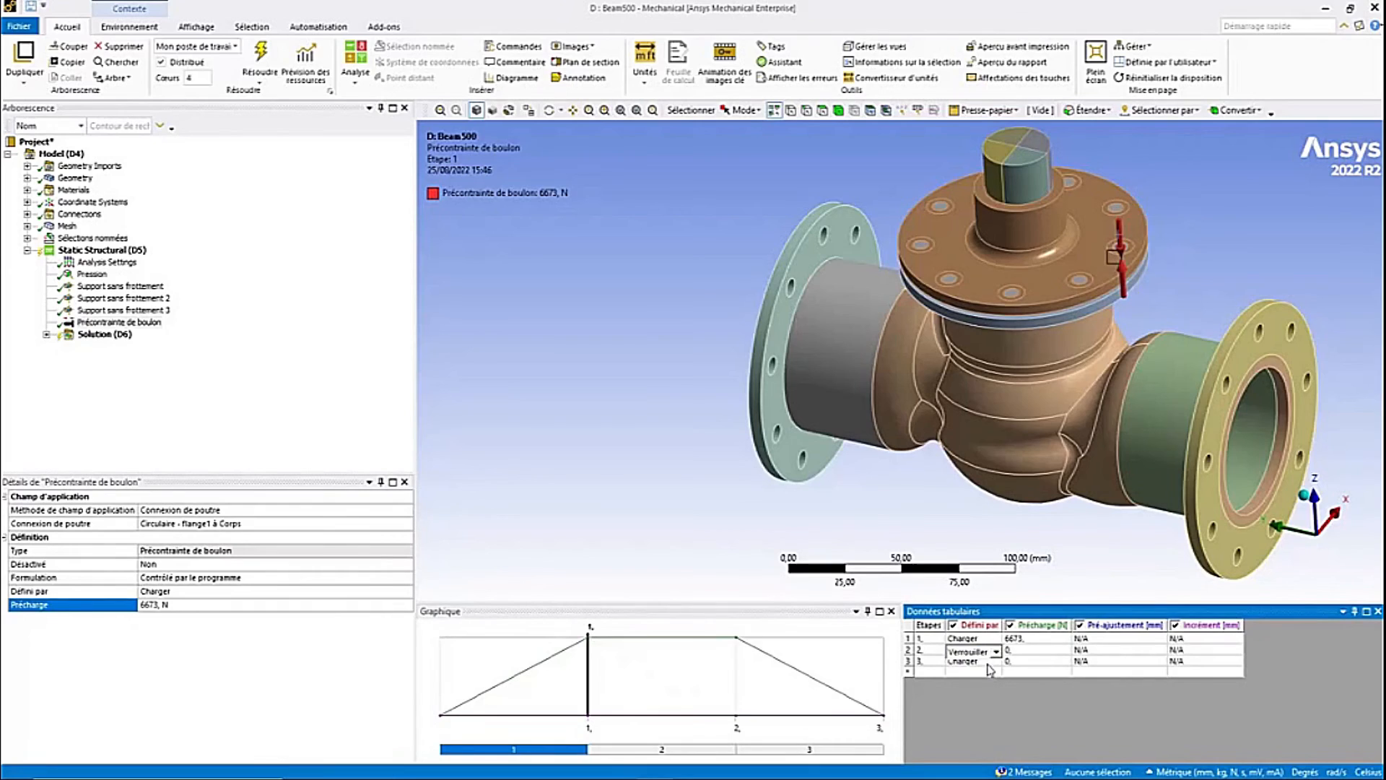
click(993, 662)
click(996, 662)
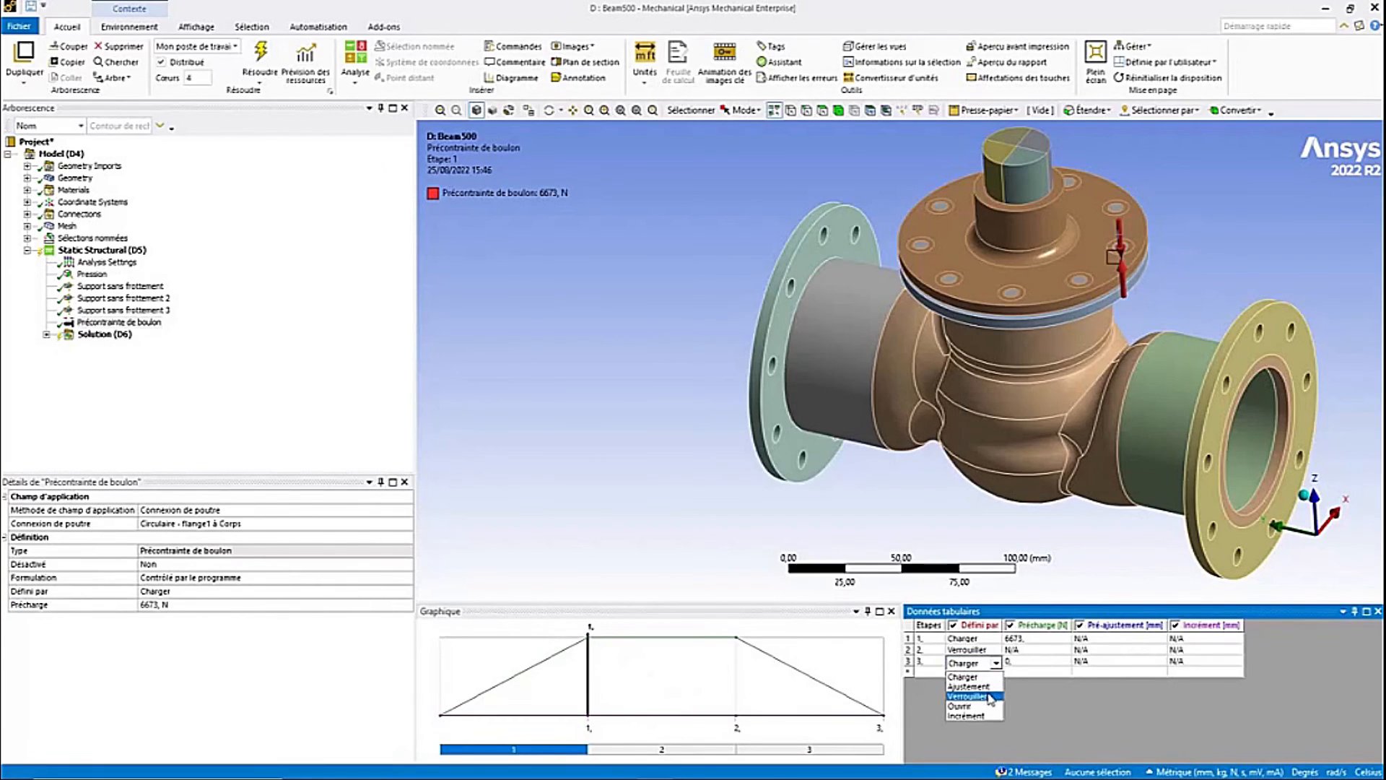
click(990, 697)
click(982, 673)
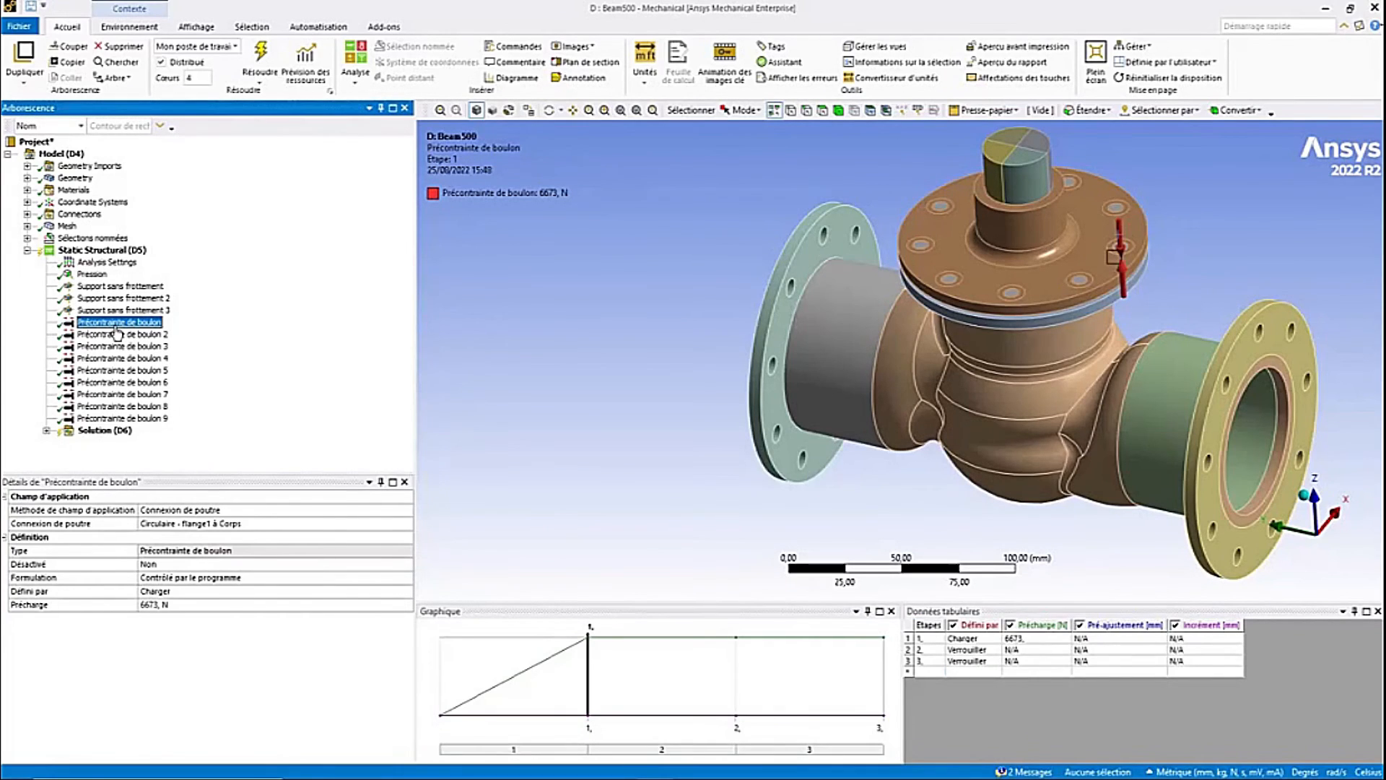
- Review bolt pretensions 2 through 9 and their assigned beam connections
click(118, 335)
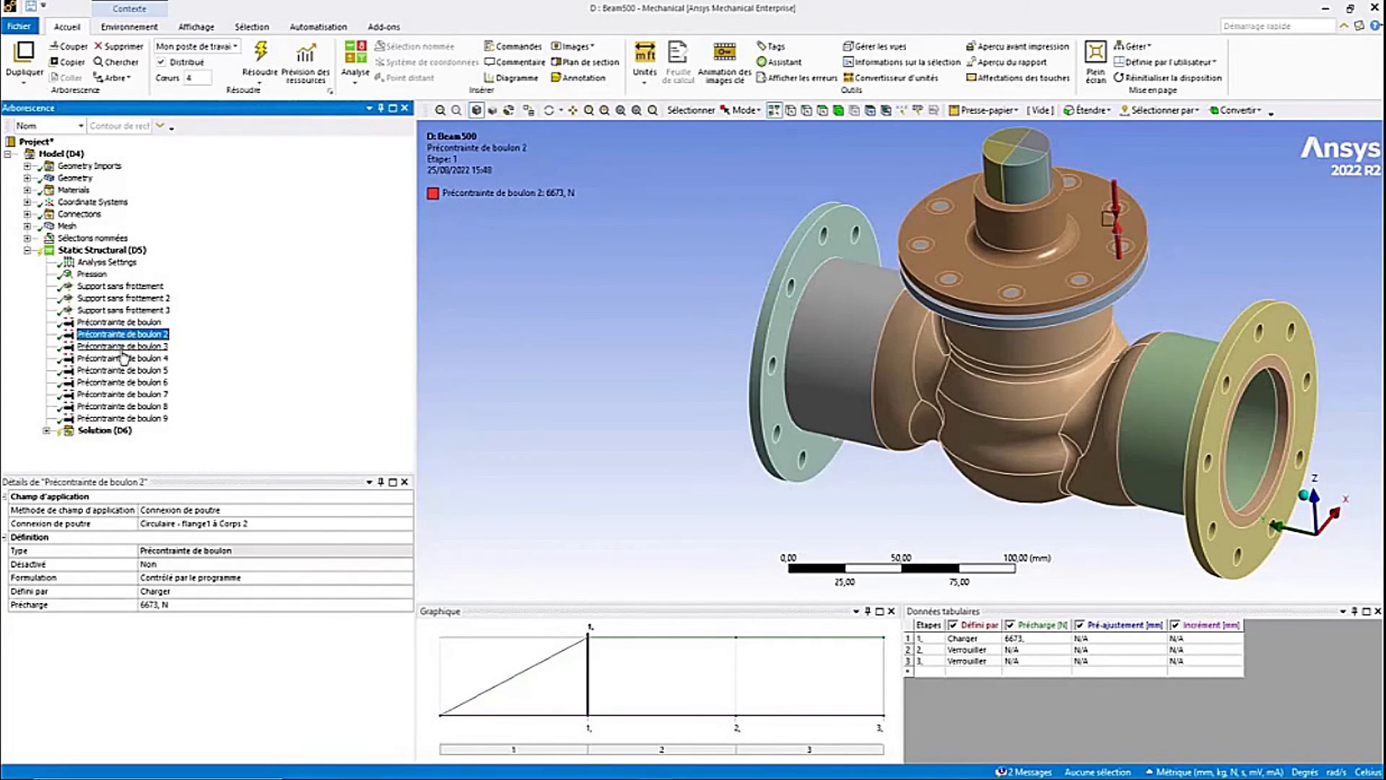
click(124, 348)
click(127, 372)
click(131, 394)
click(129, 407)
click(134, 418)
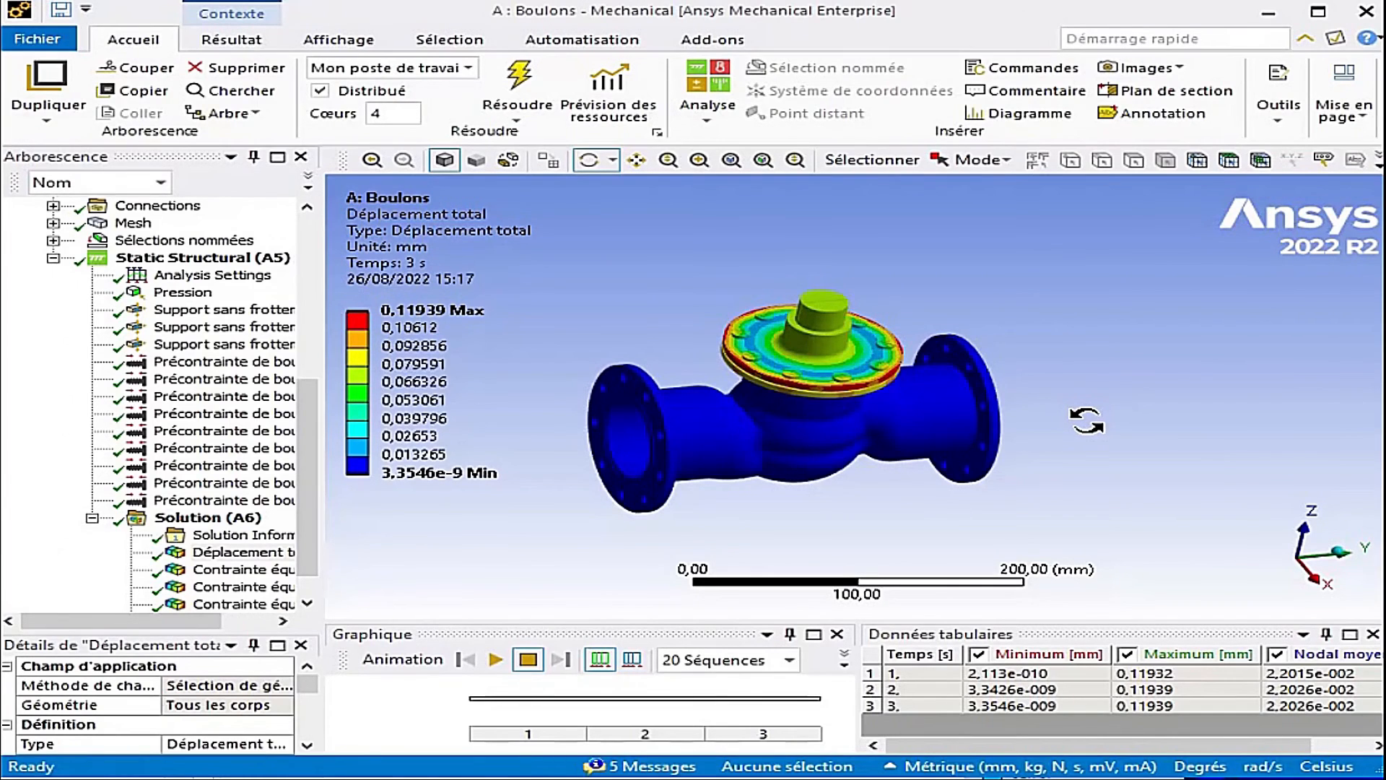
- In the Boulons model, insert a bolt pretension probe under Solution with its boundary condition set to Précontrainte de boulon 10
drag(1086, 420, 1123, 417)
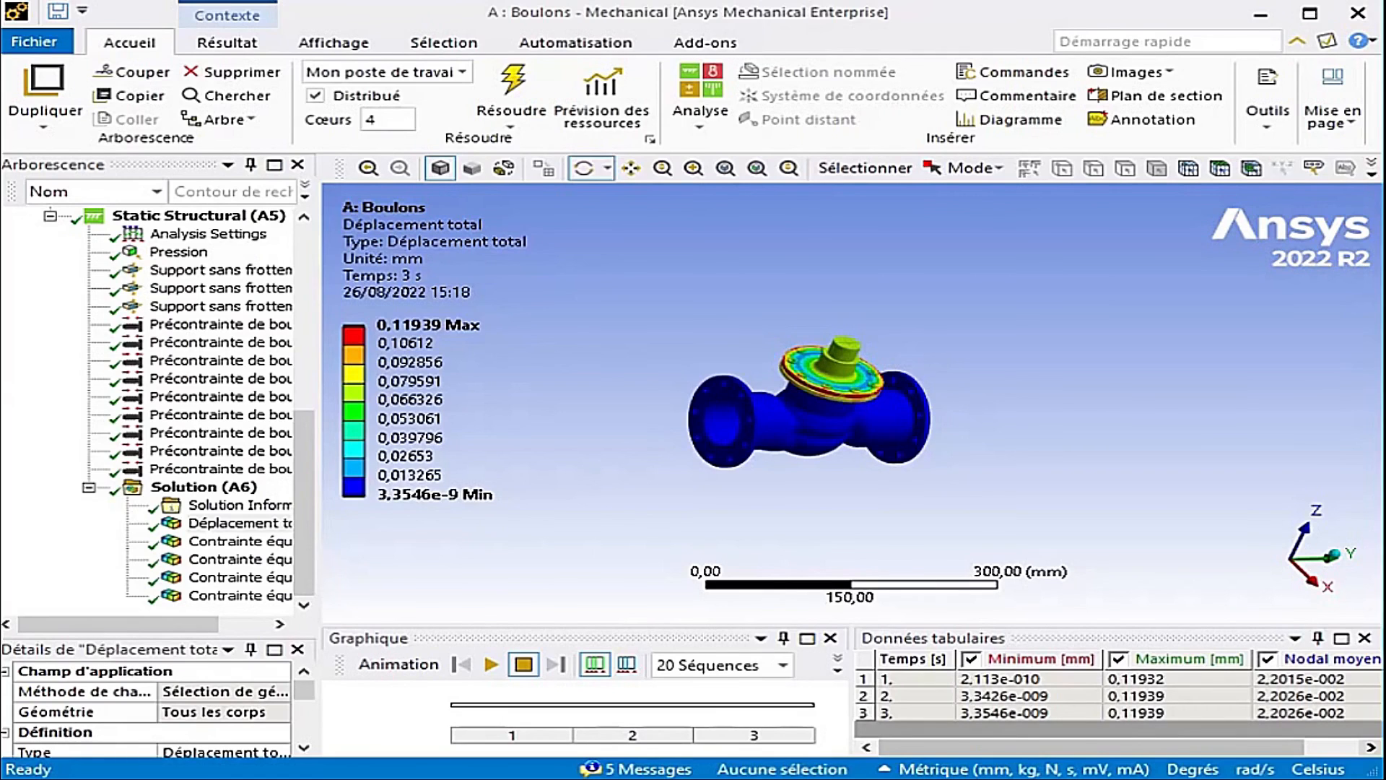
right_click(202, 491)
mouse_move(427, 499)
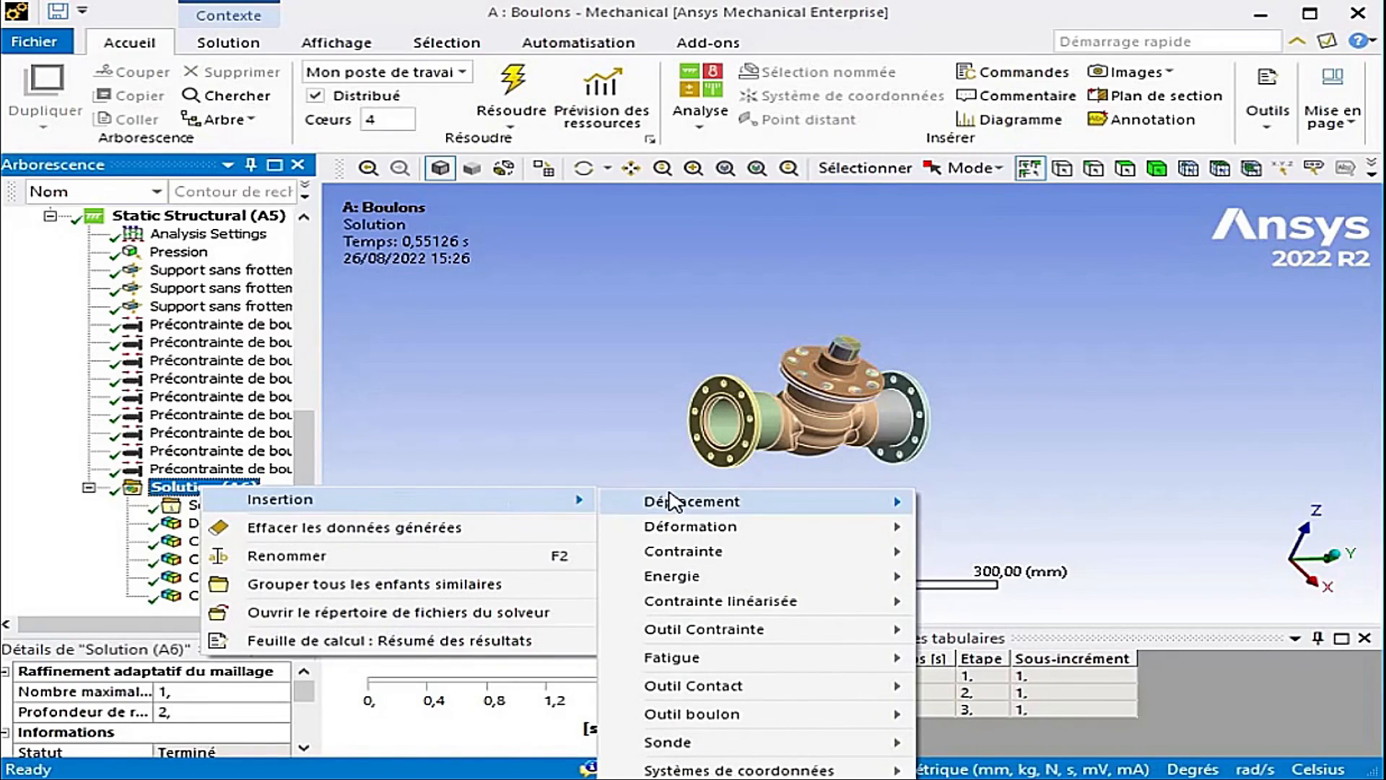
mouse_move(813, 742)
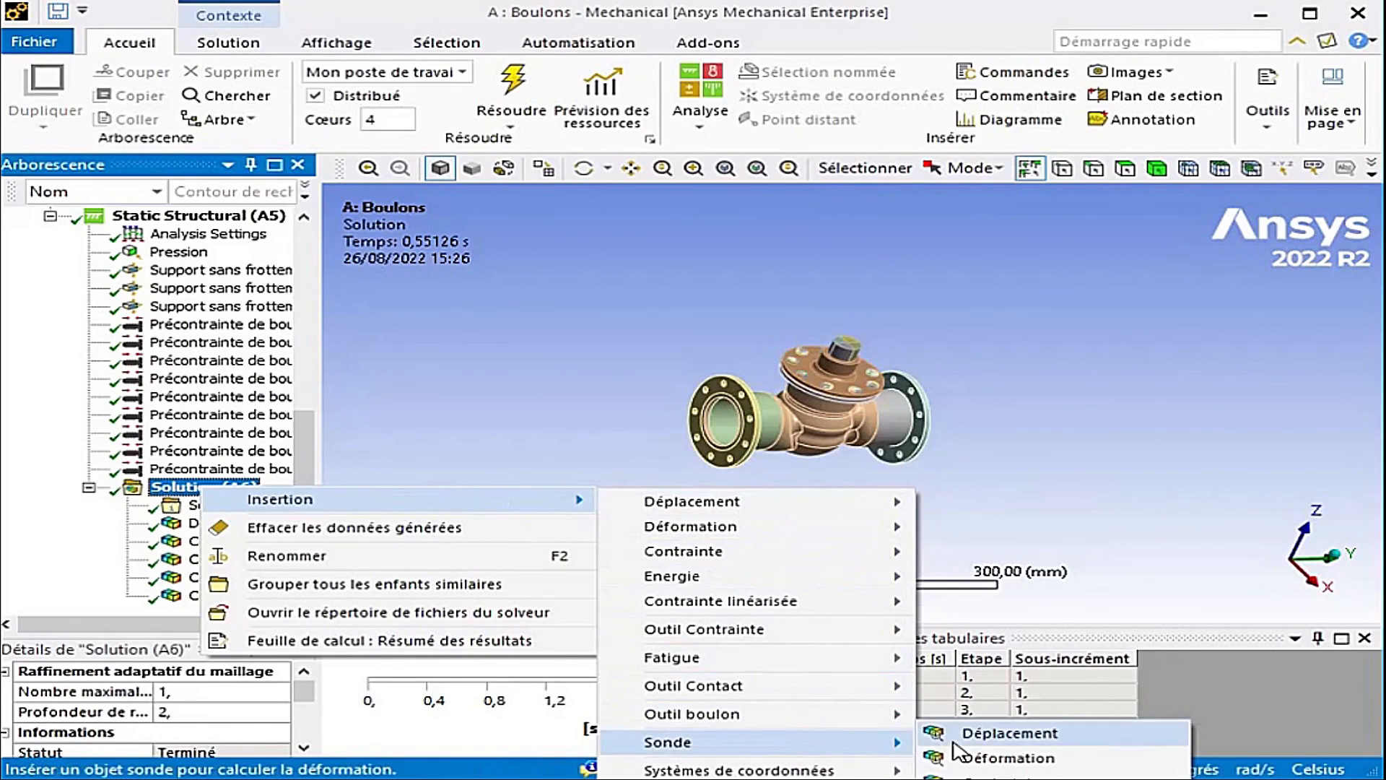
click(971, 779)
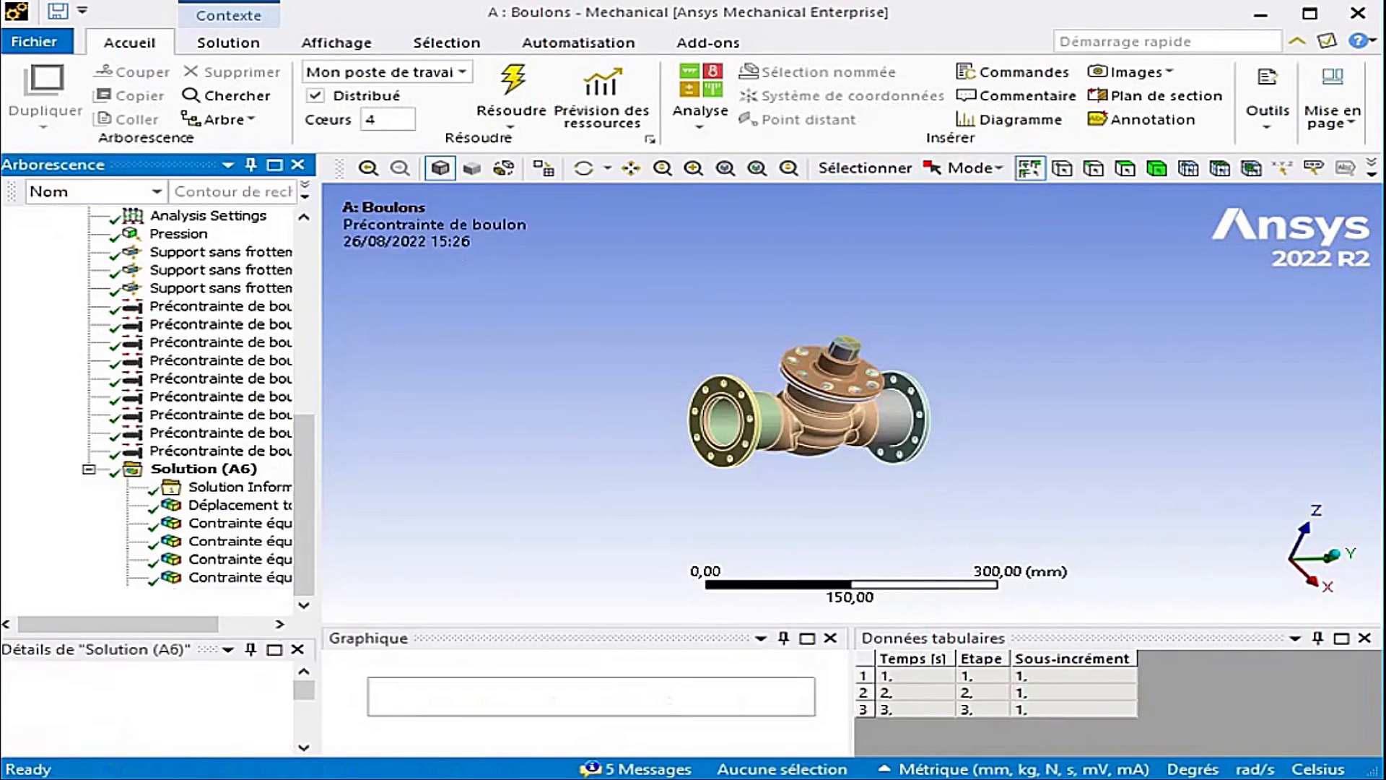
drag(316, 609, 416, 605)
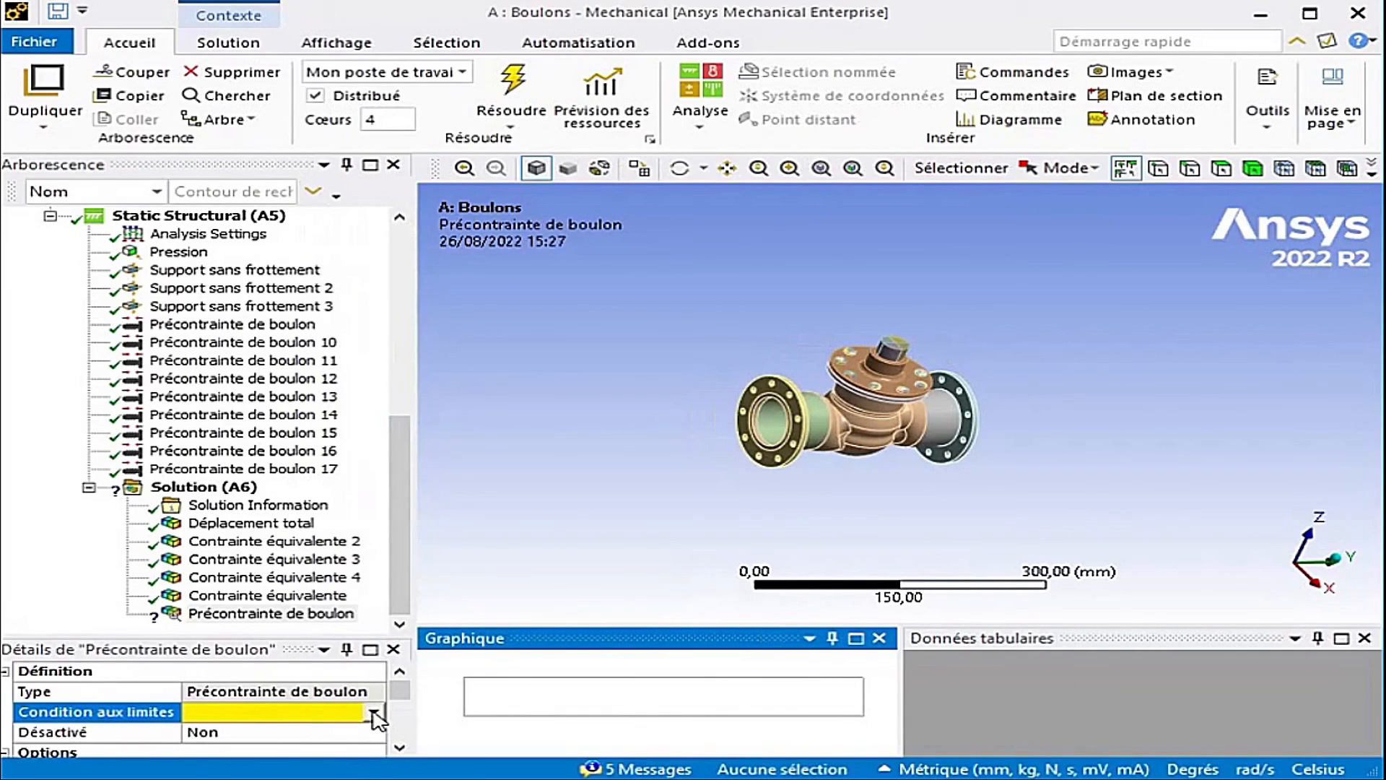
click(374, 712)
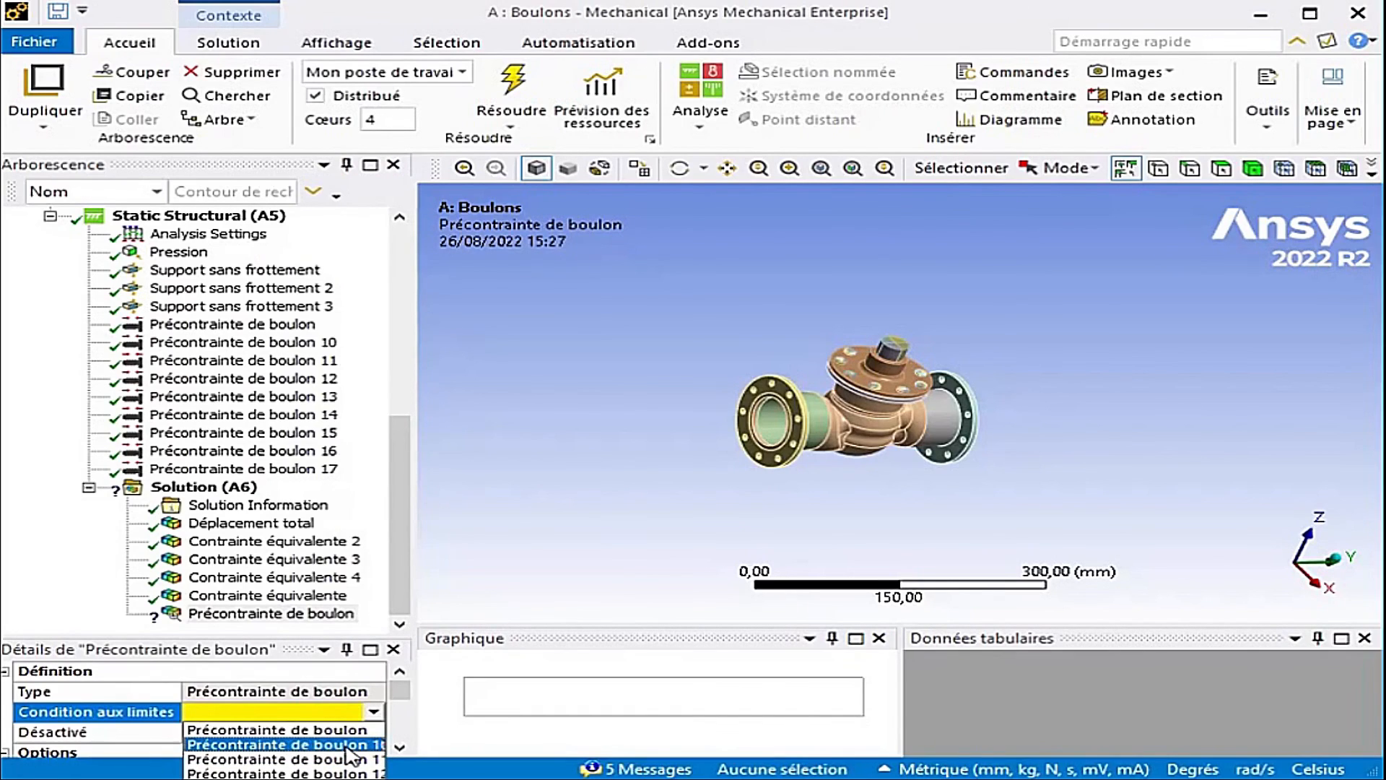
click(346, 746)
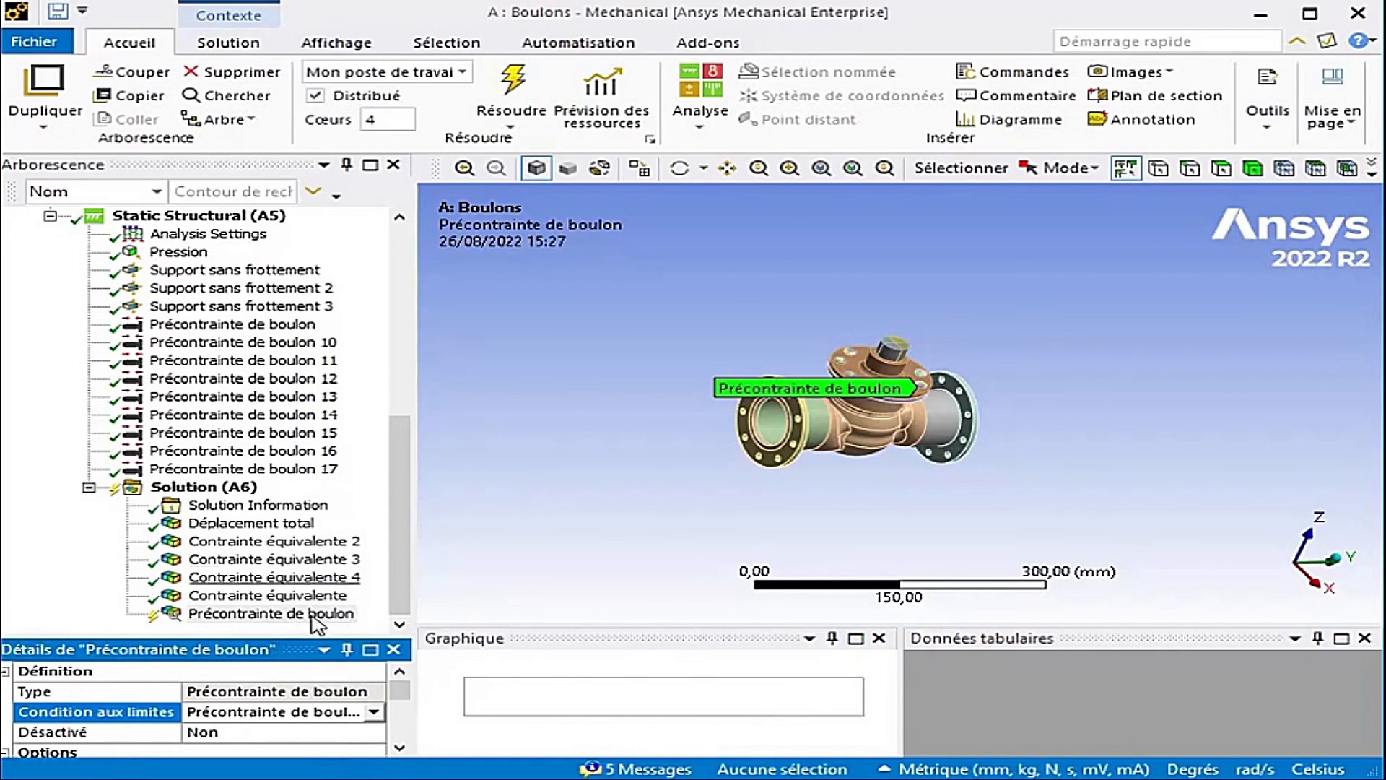
- Evaluate all results for the bolt pretension probe and review its tabular values
right_click(241, 613)
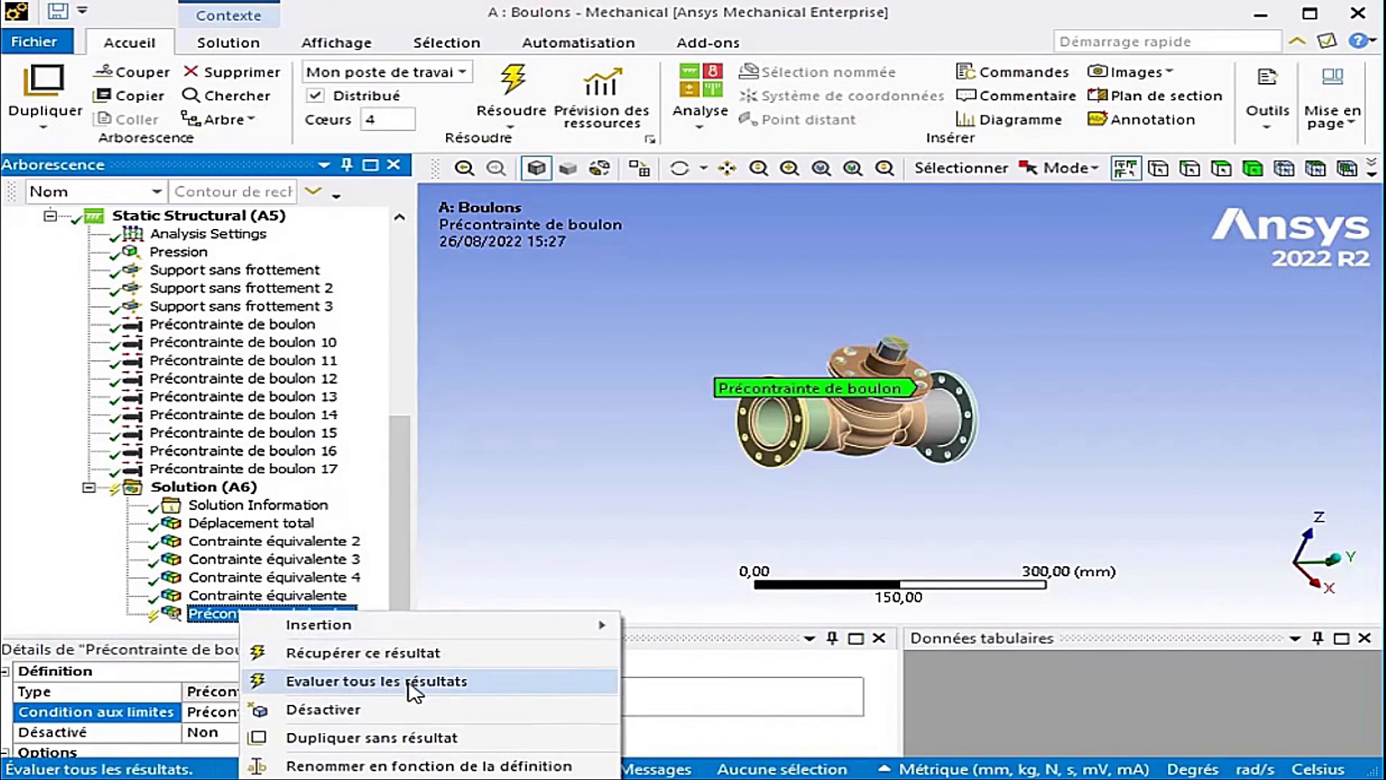
click(456, 681)
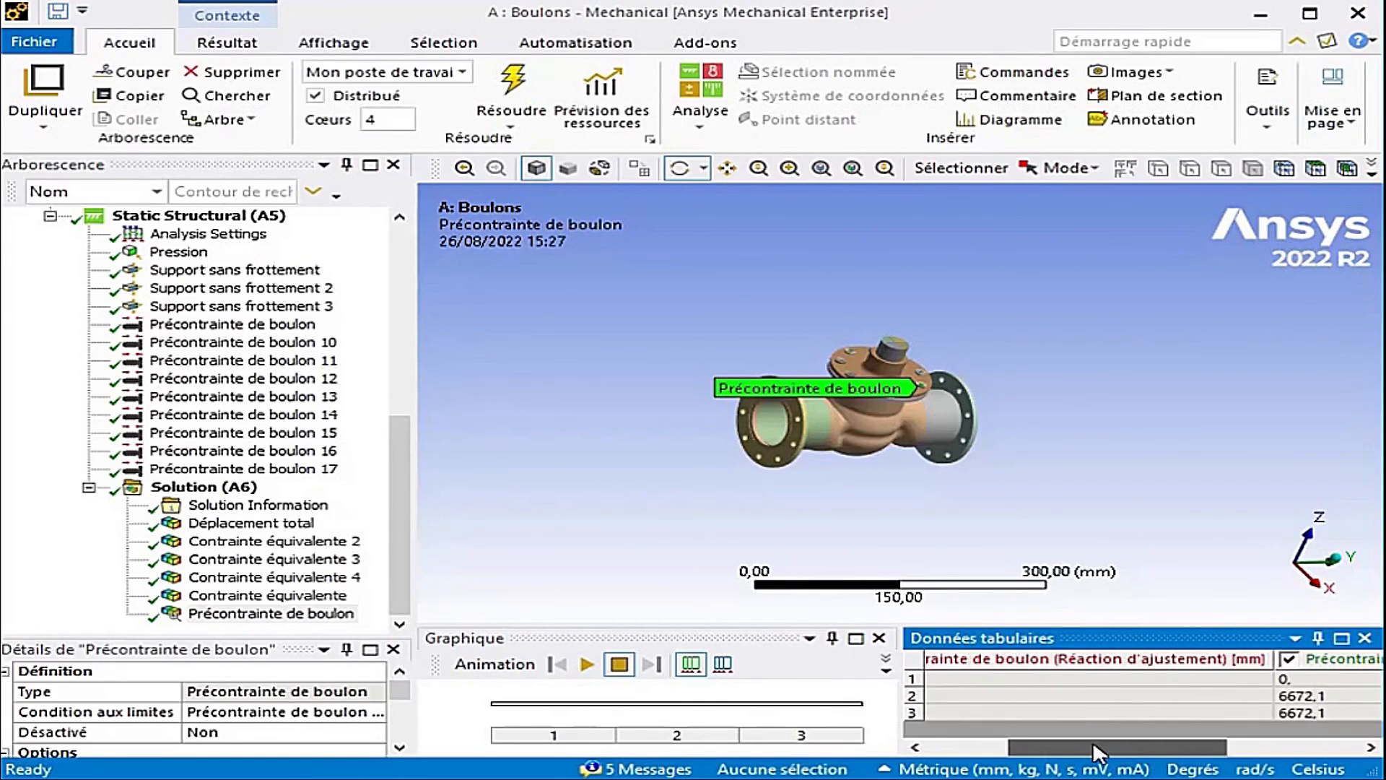
drag(1092, 744, 1246, 737)
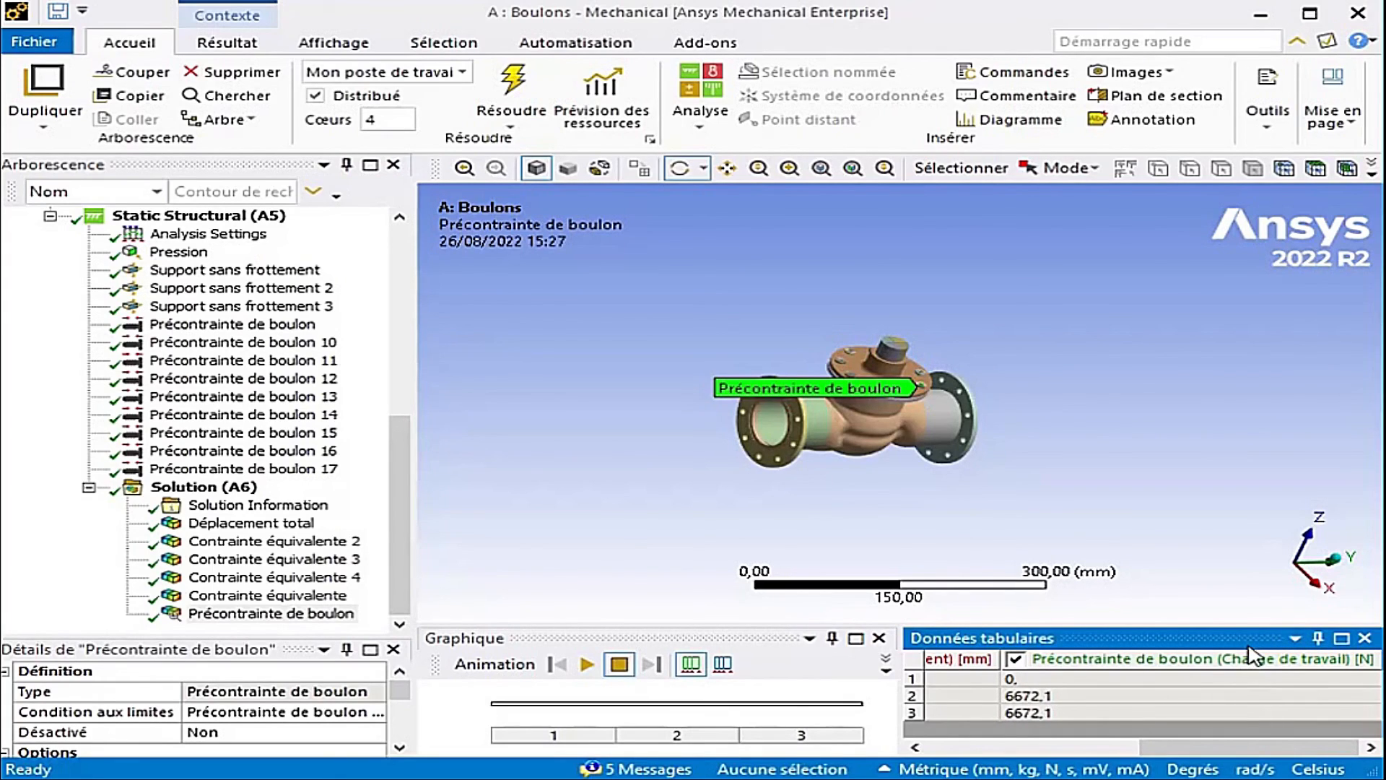